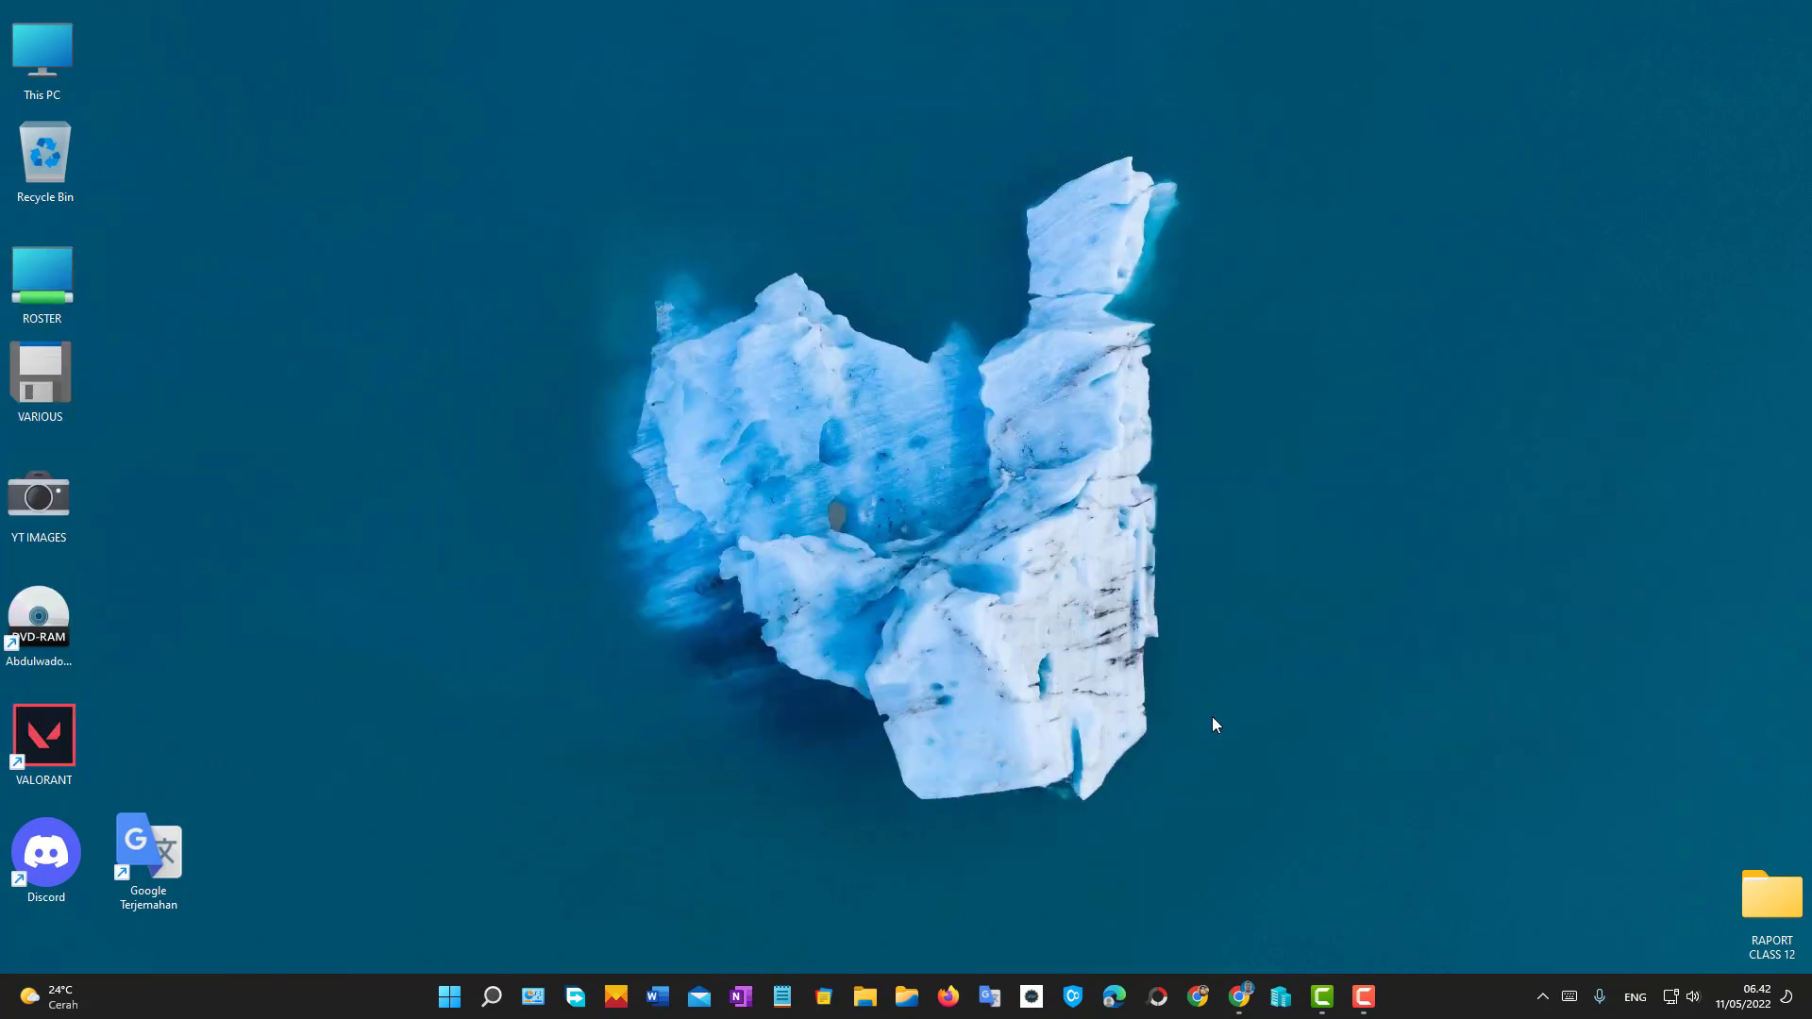
In Google Translate in Chrome, translate the English word "weather" into Indonesian and play its English pronunciation.
left_click(1242, 998)
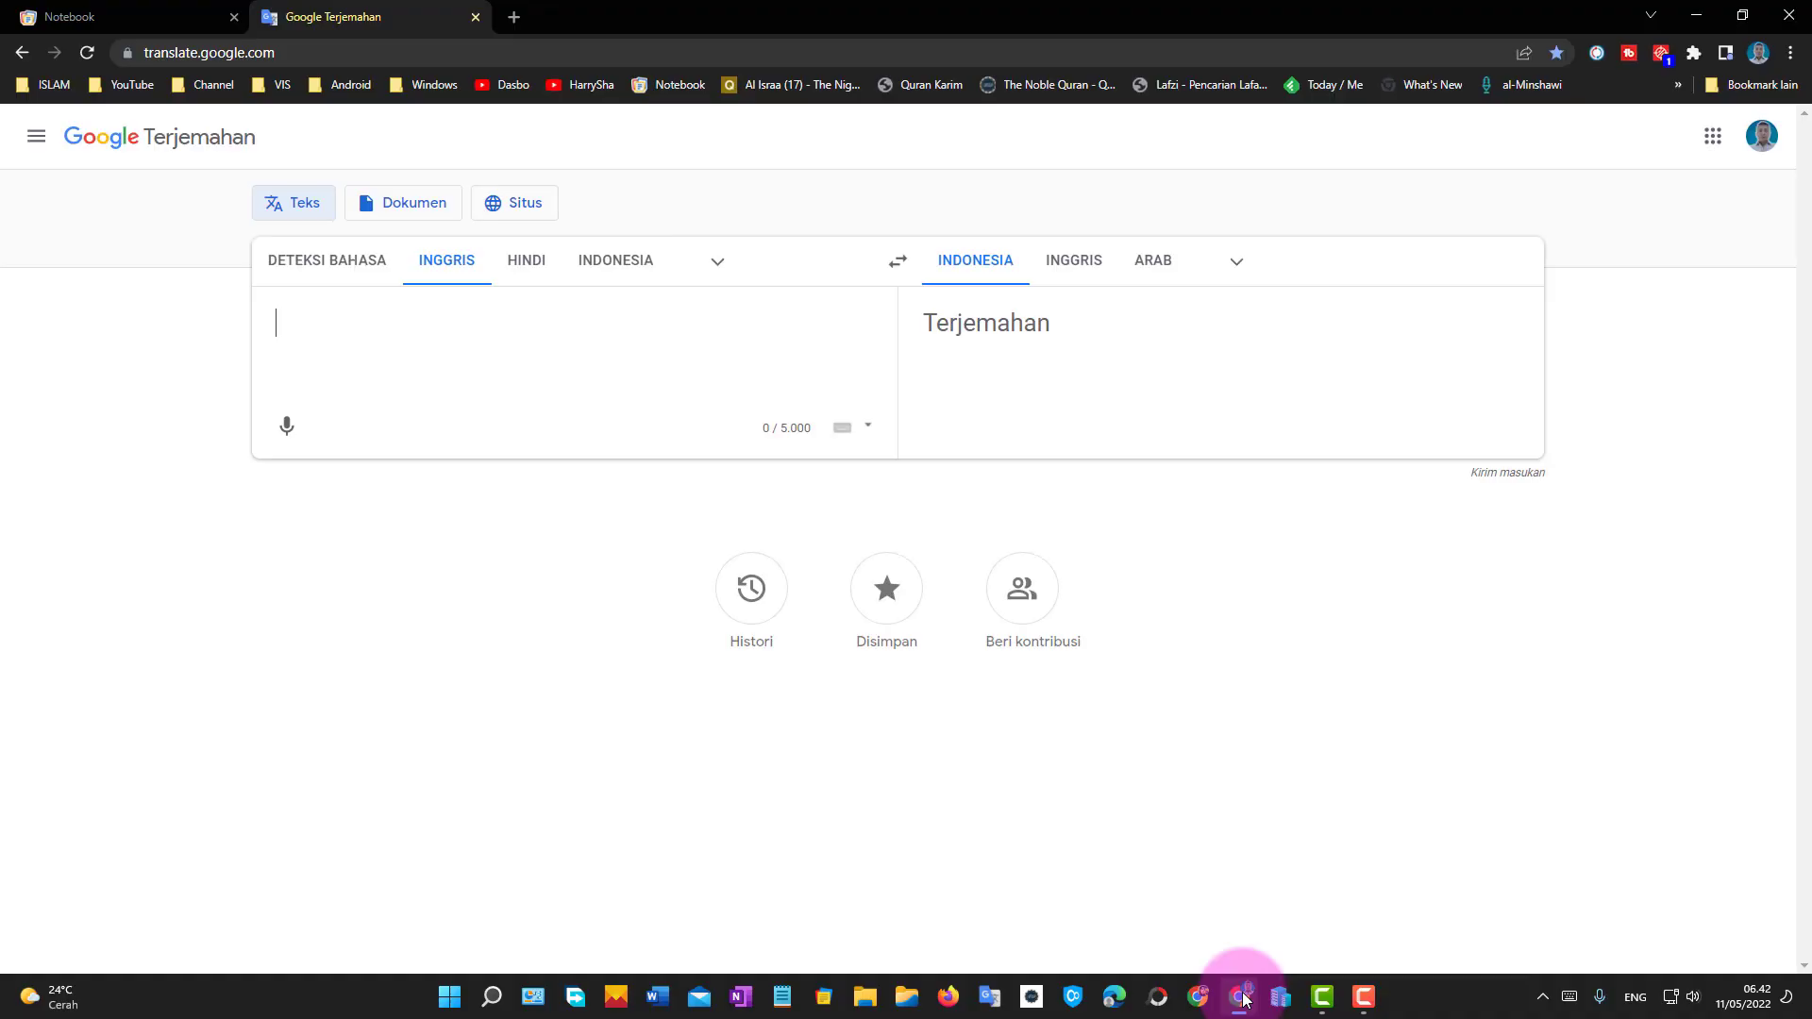
left_click(478, 359)
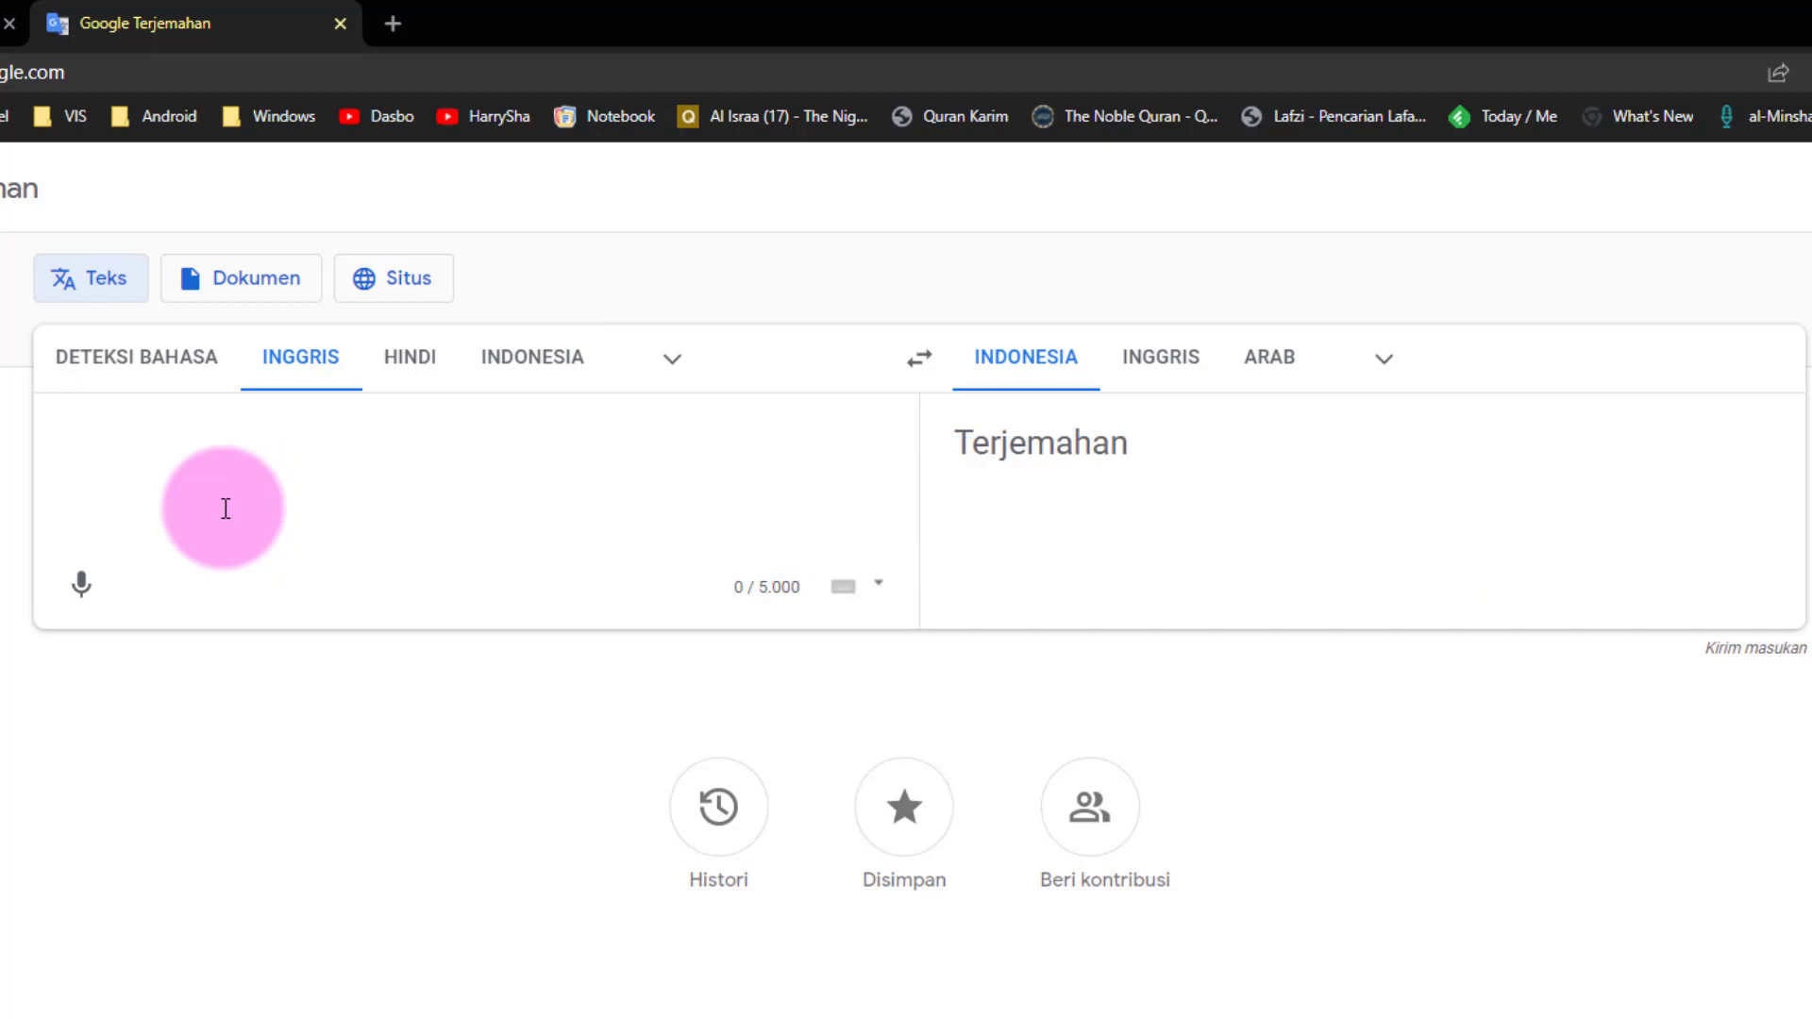
type("weather")
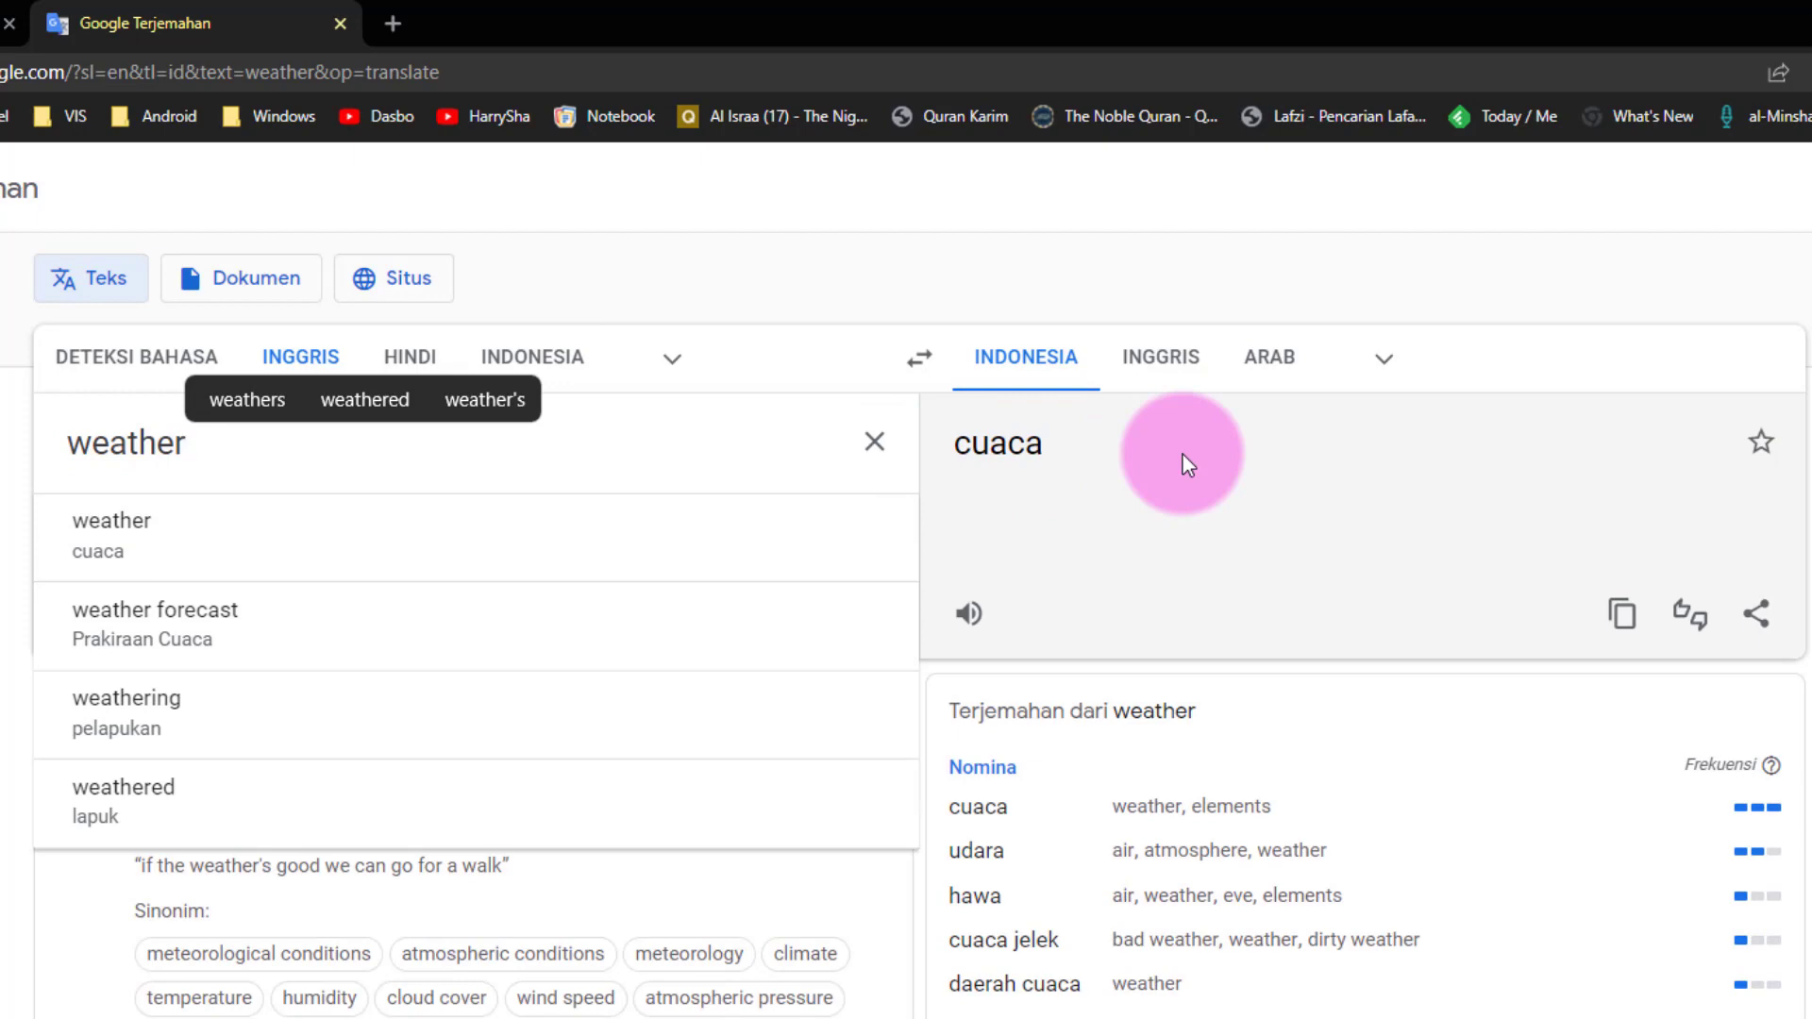
key("Return")
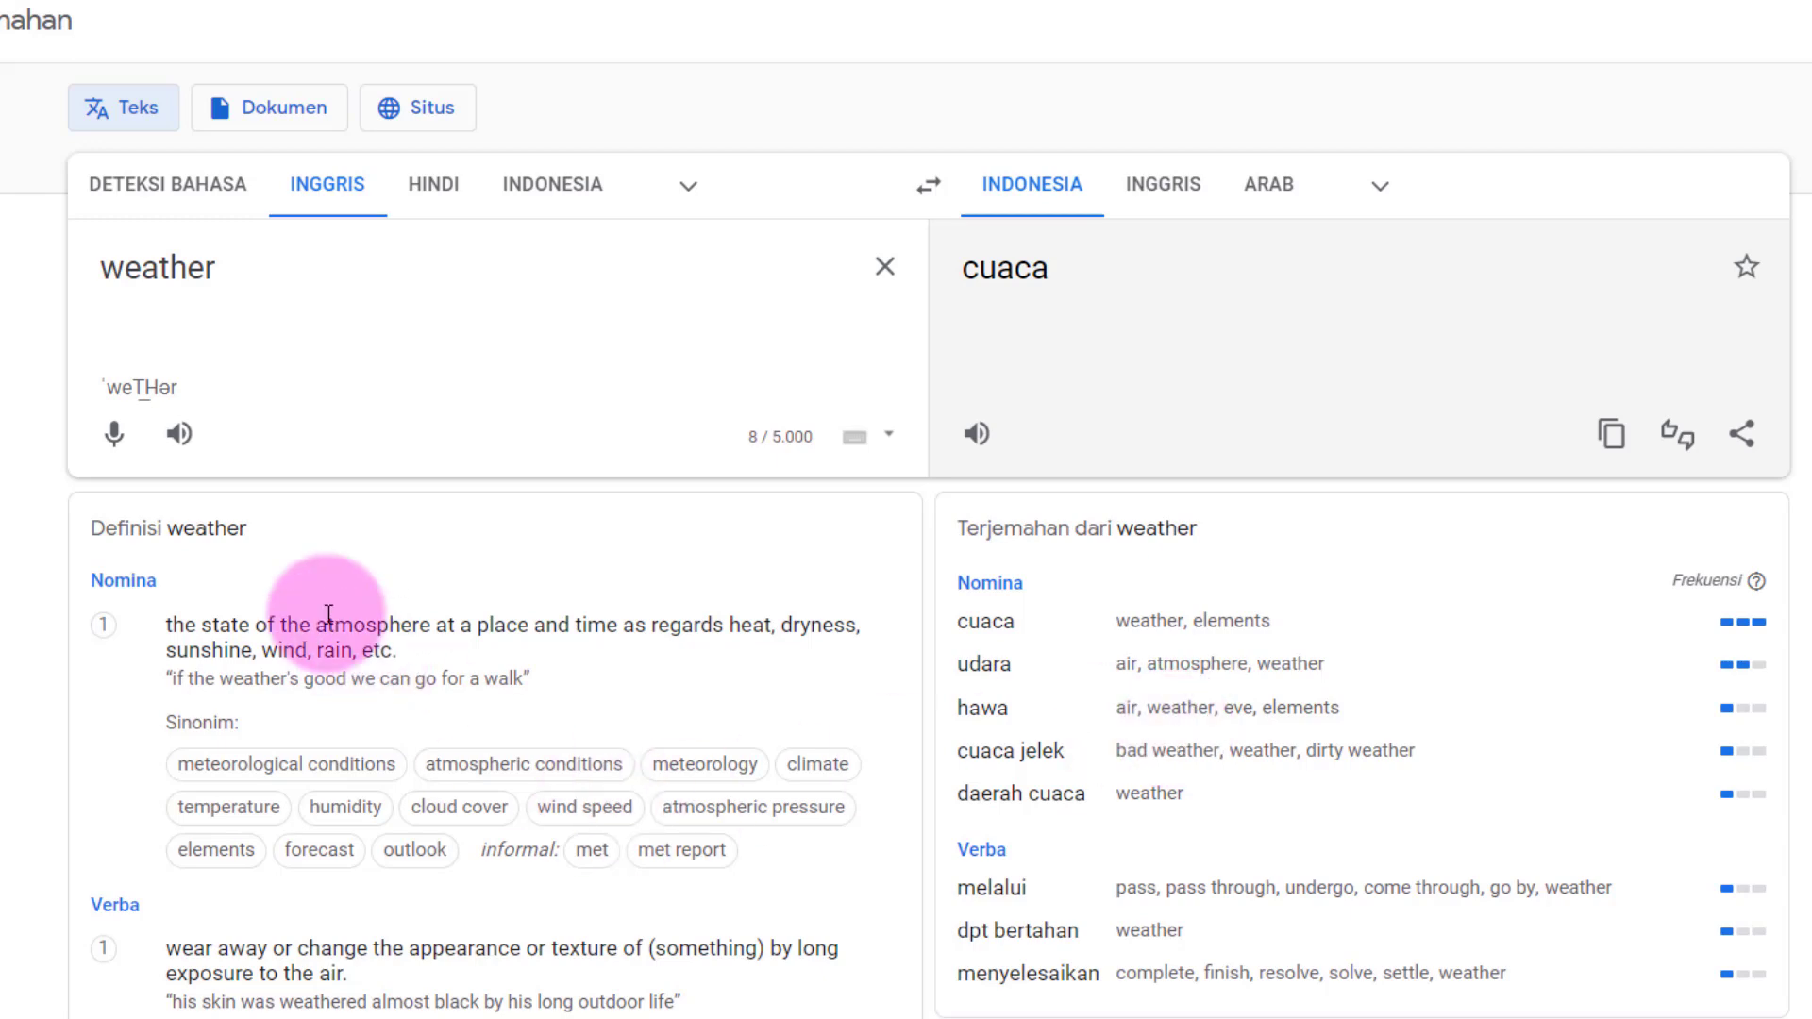
left_click(191, 444)
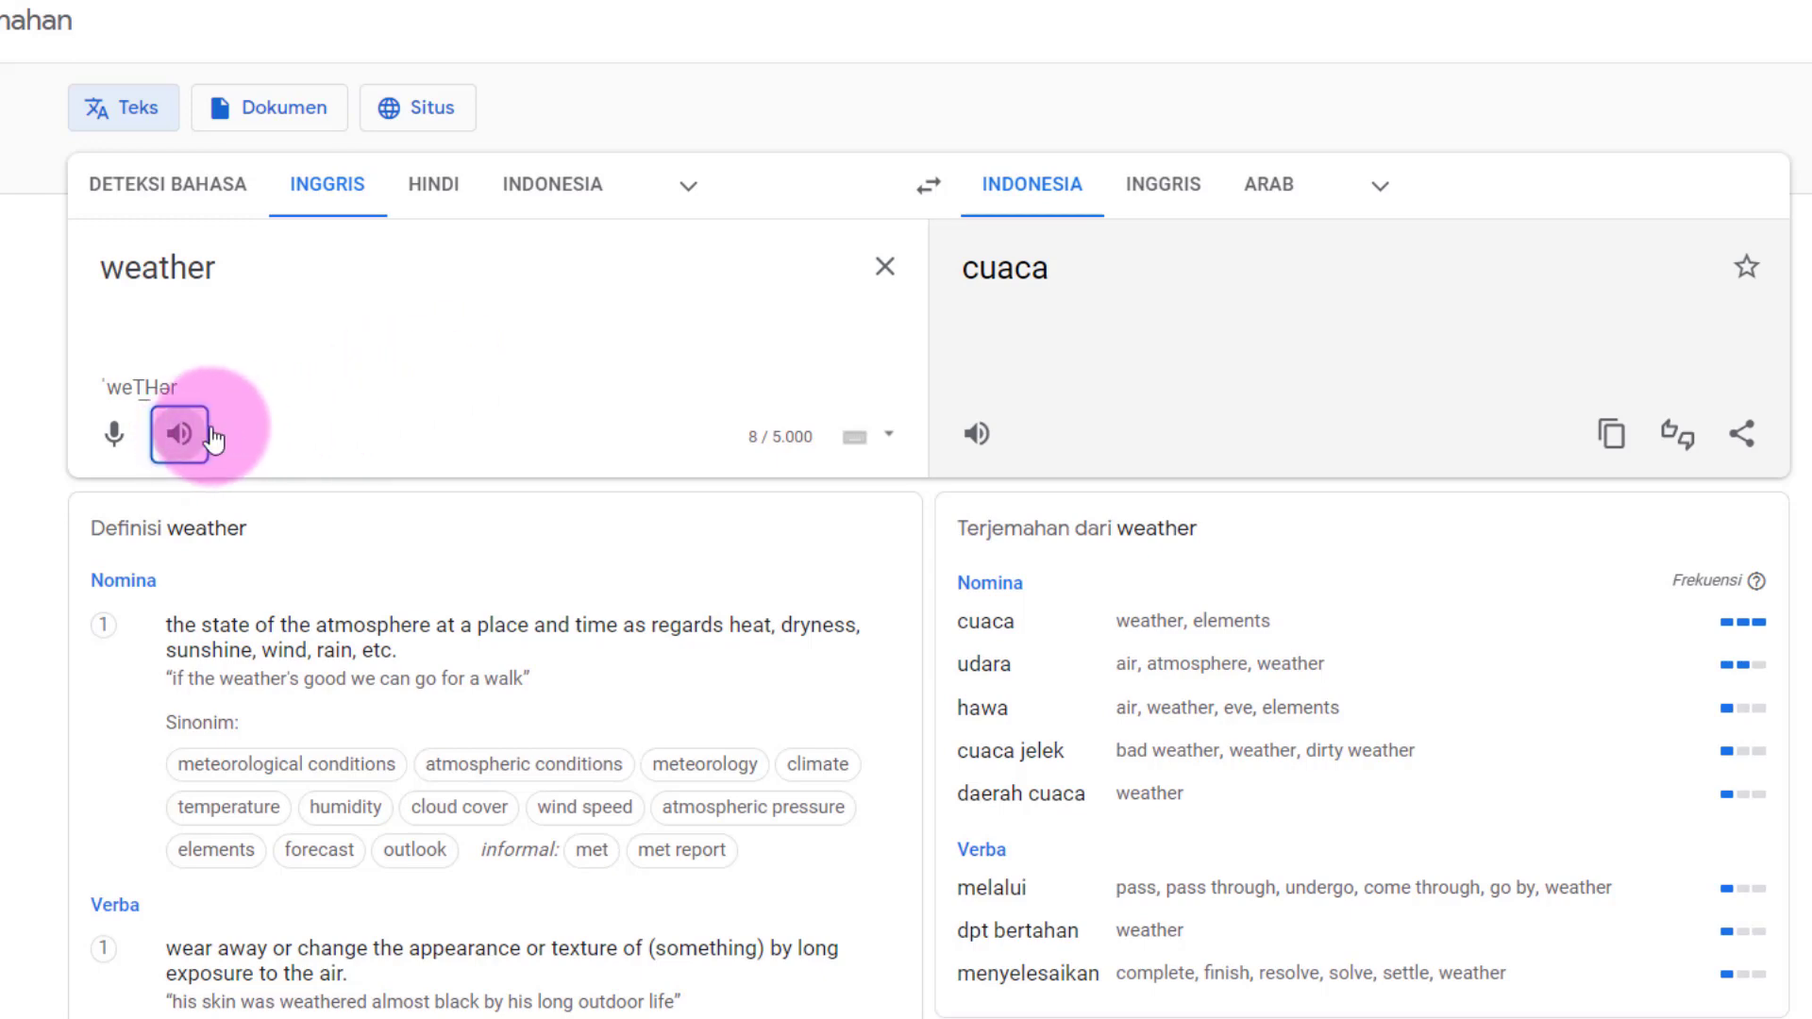
left_click(209, 436)
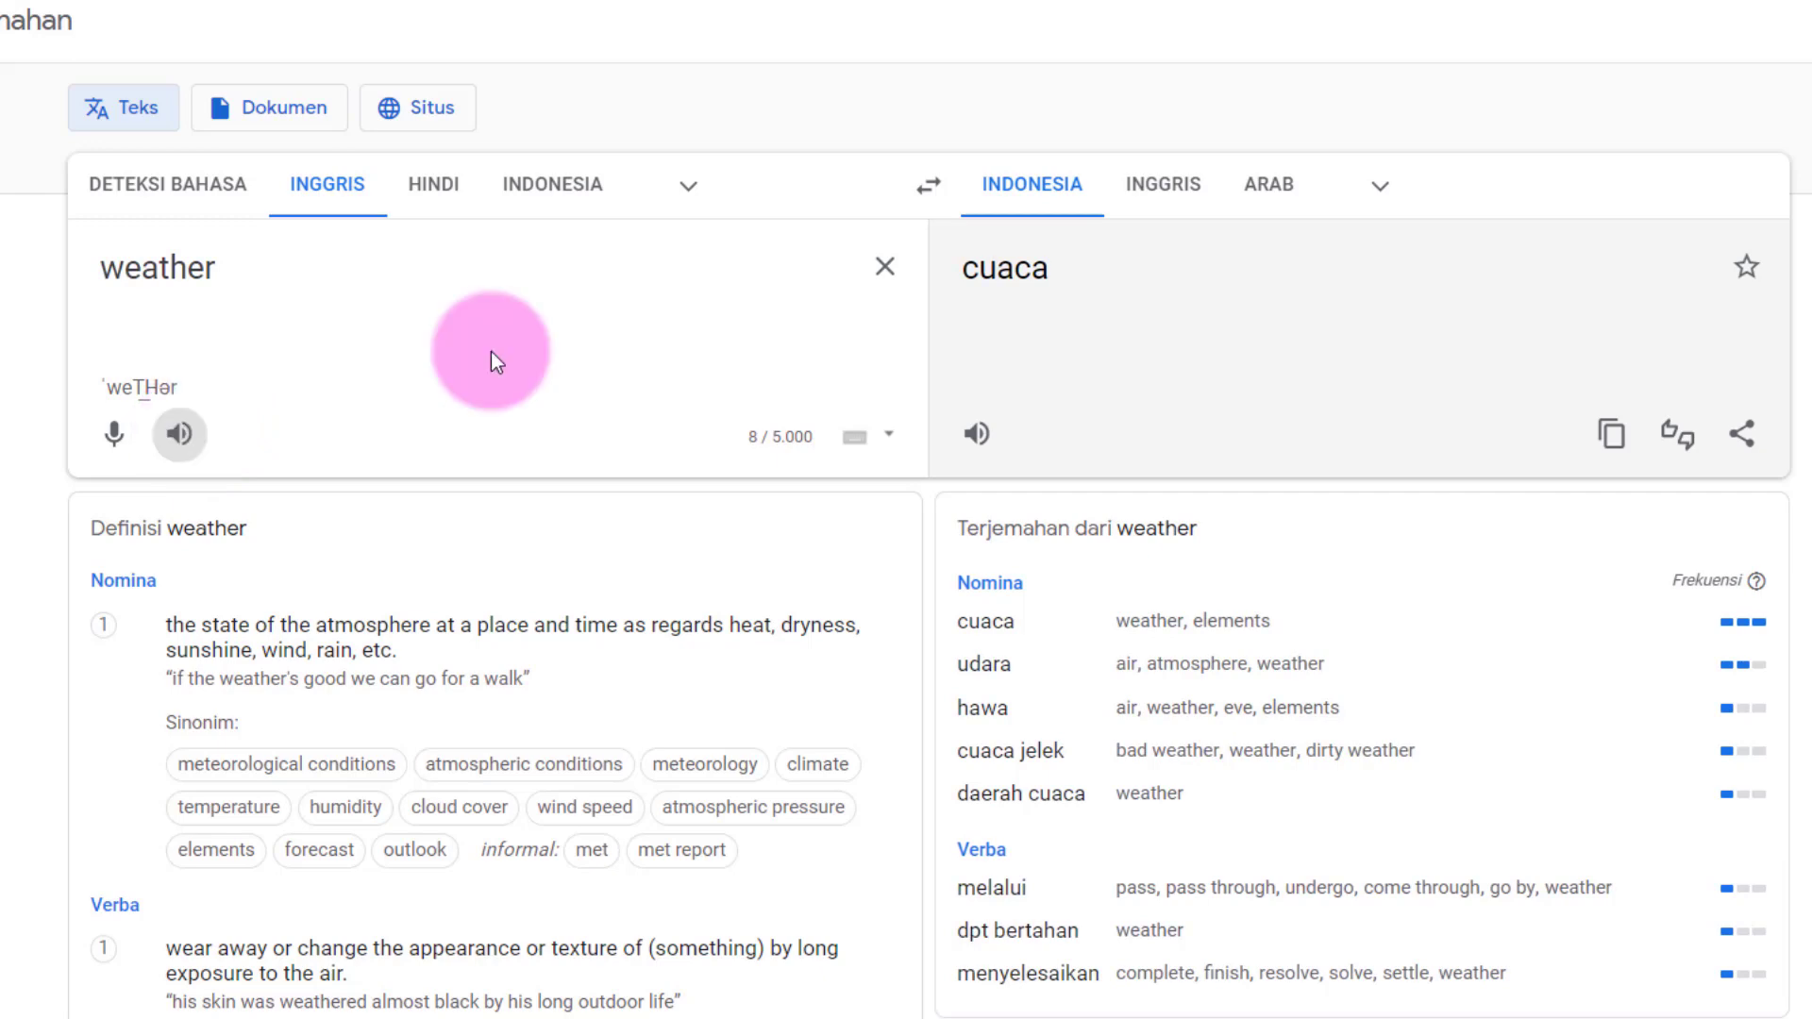
Expand the English source text to the question "what is the weather today?" for translation into Indonesian.
left_click(327, 275)
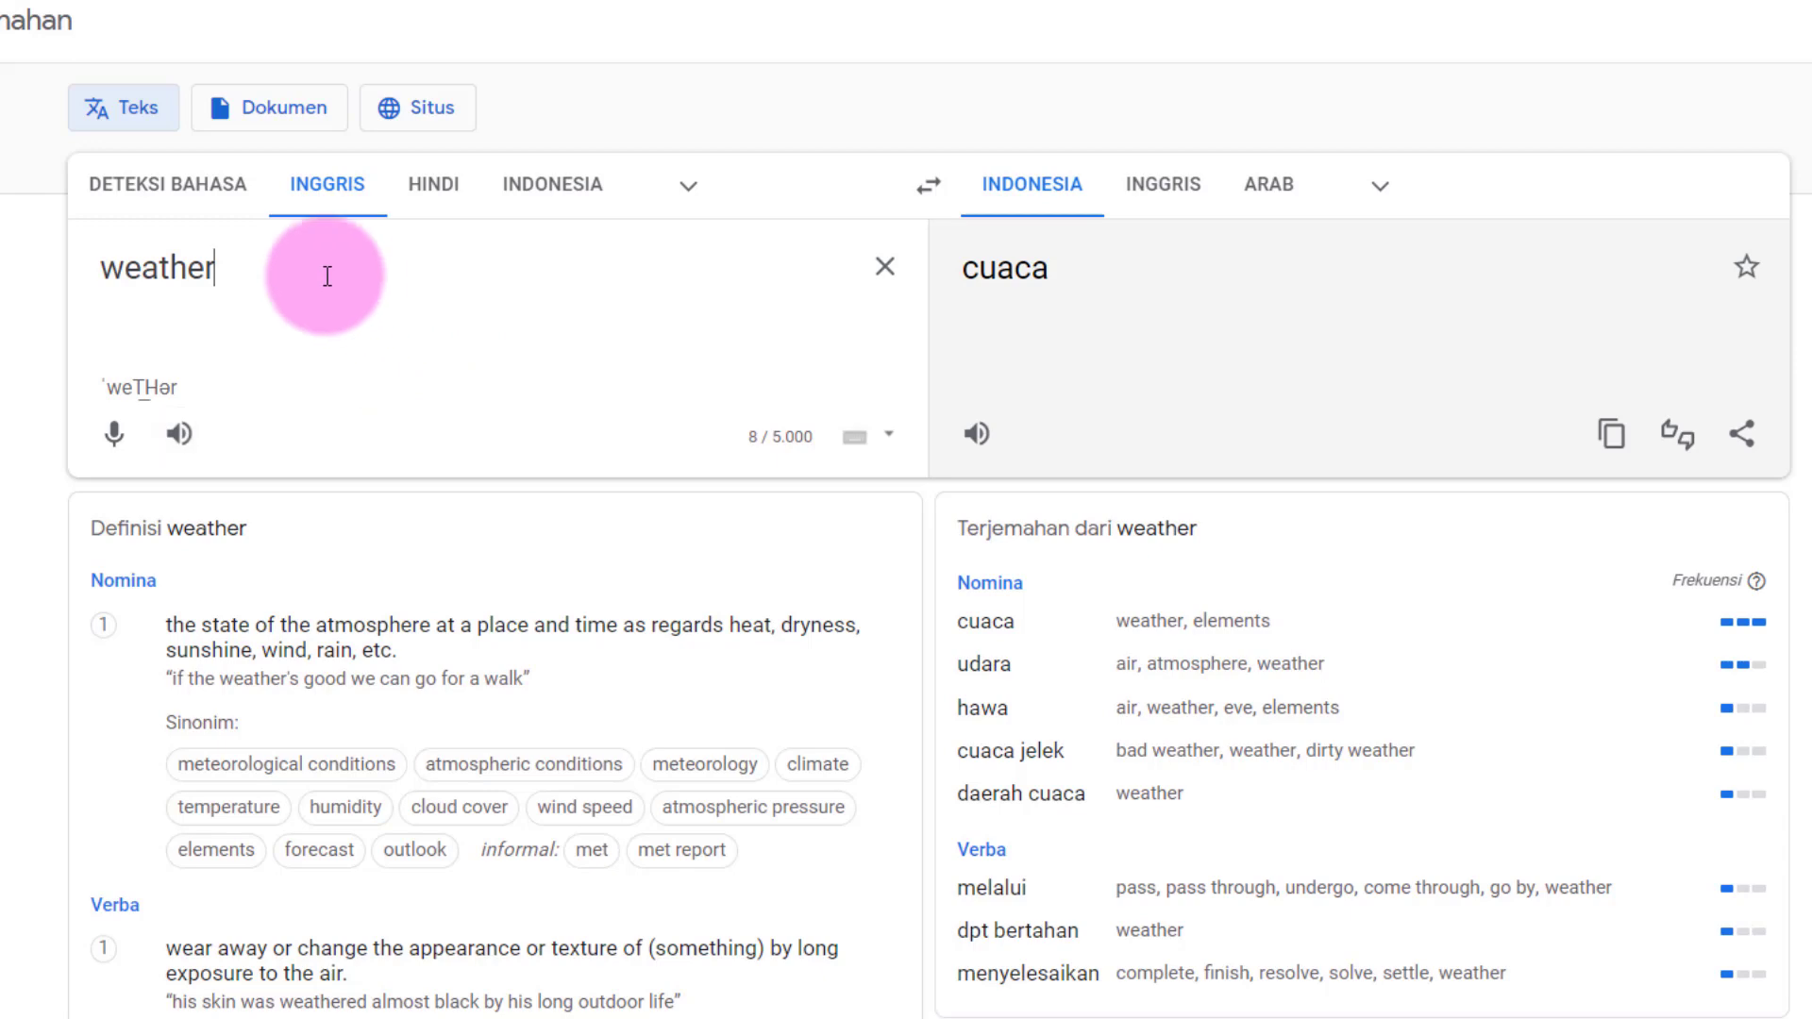
key("Home")
type("what is t")
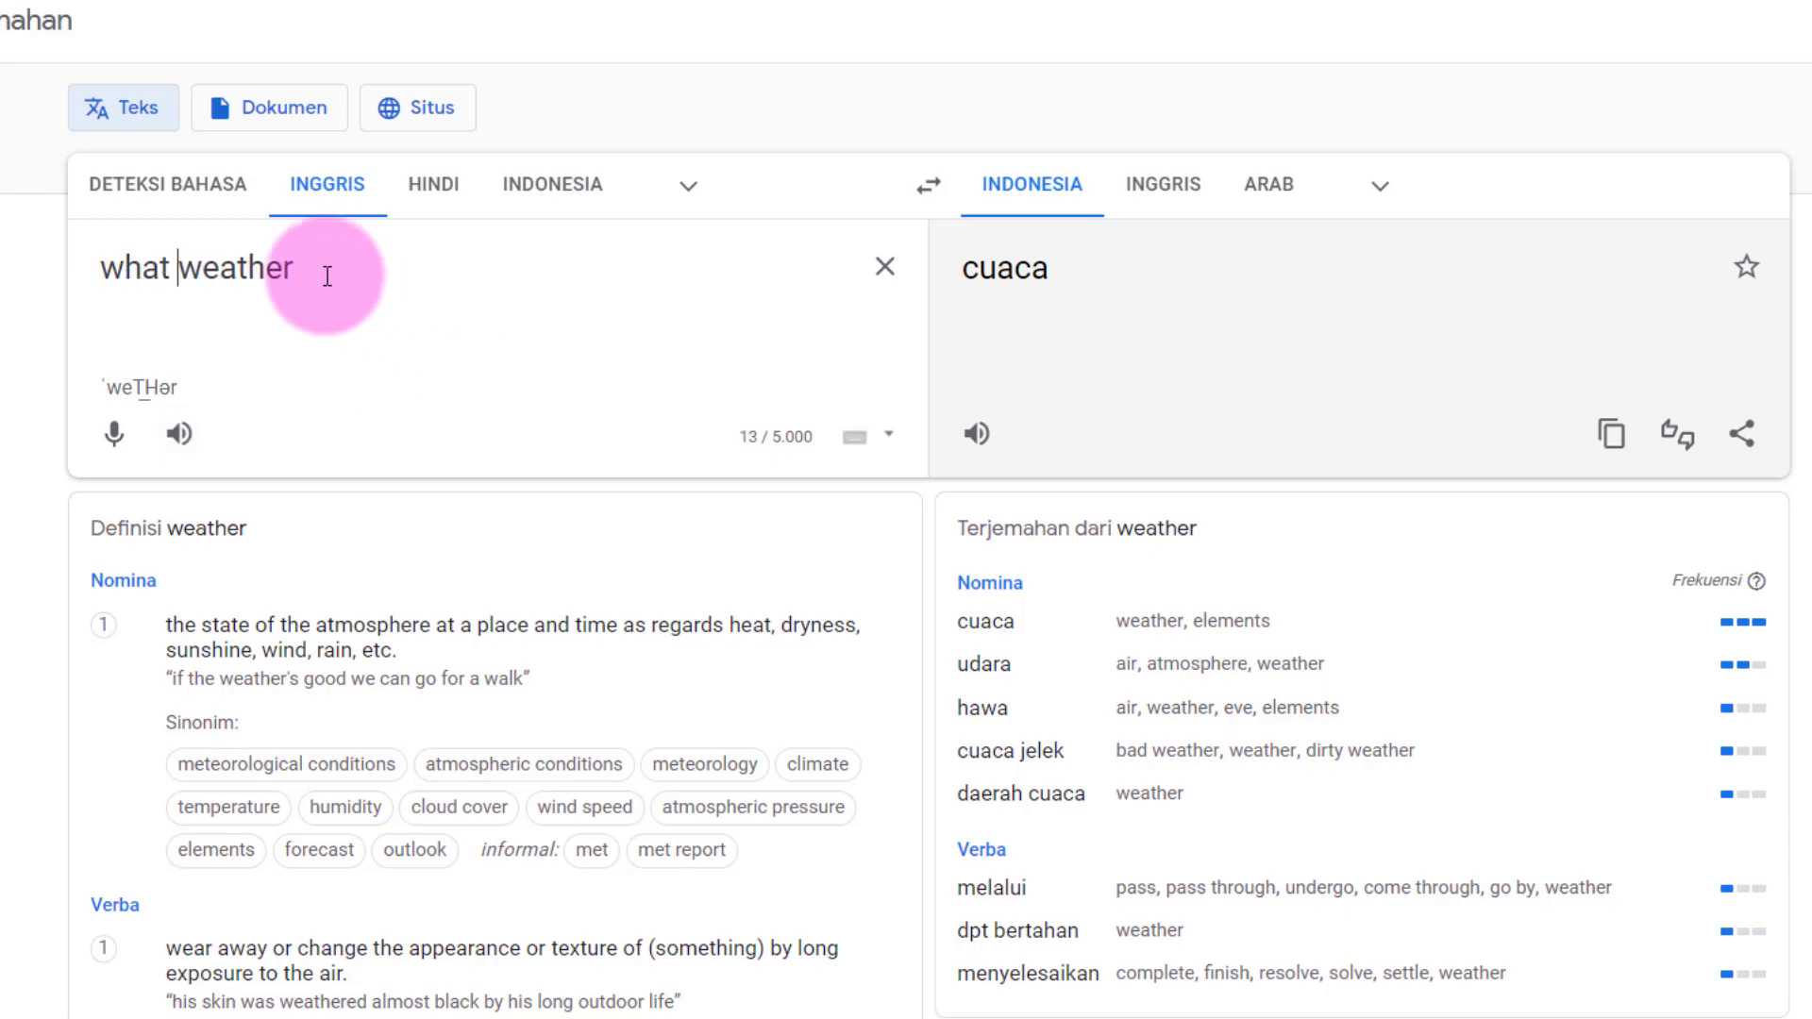
type("he")
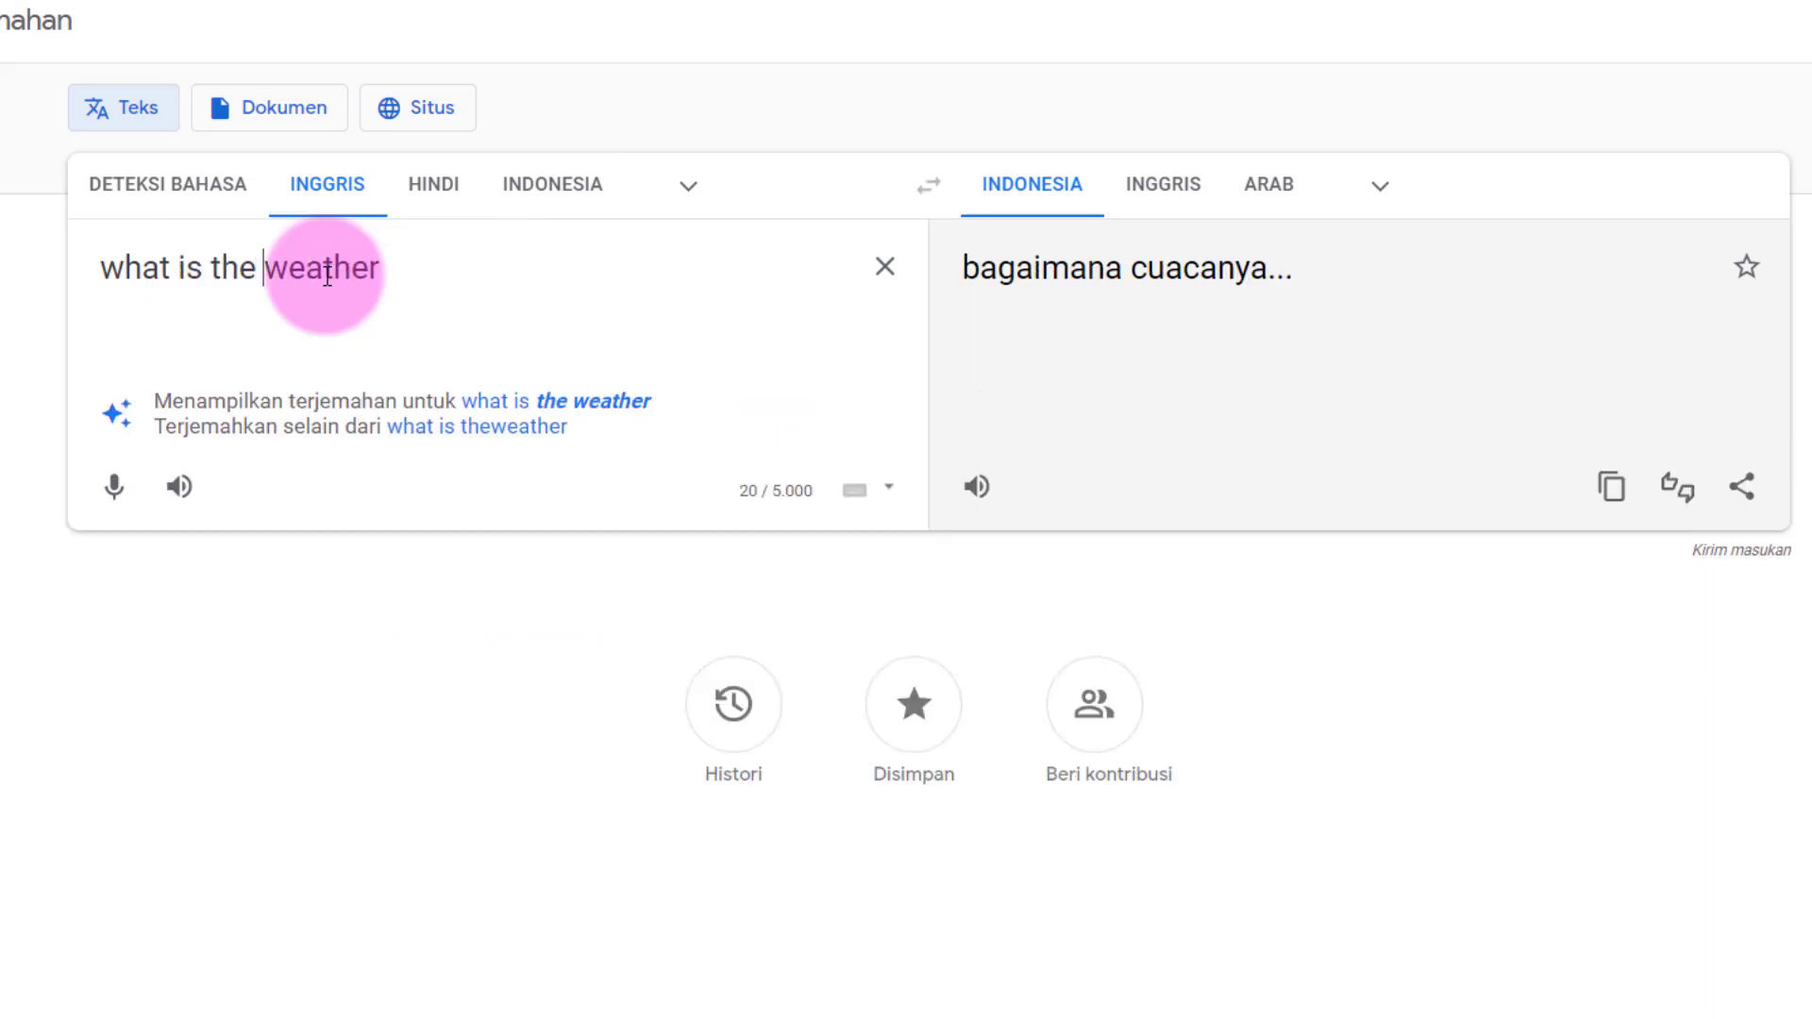
key("End")
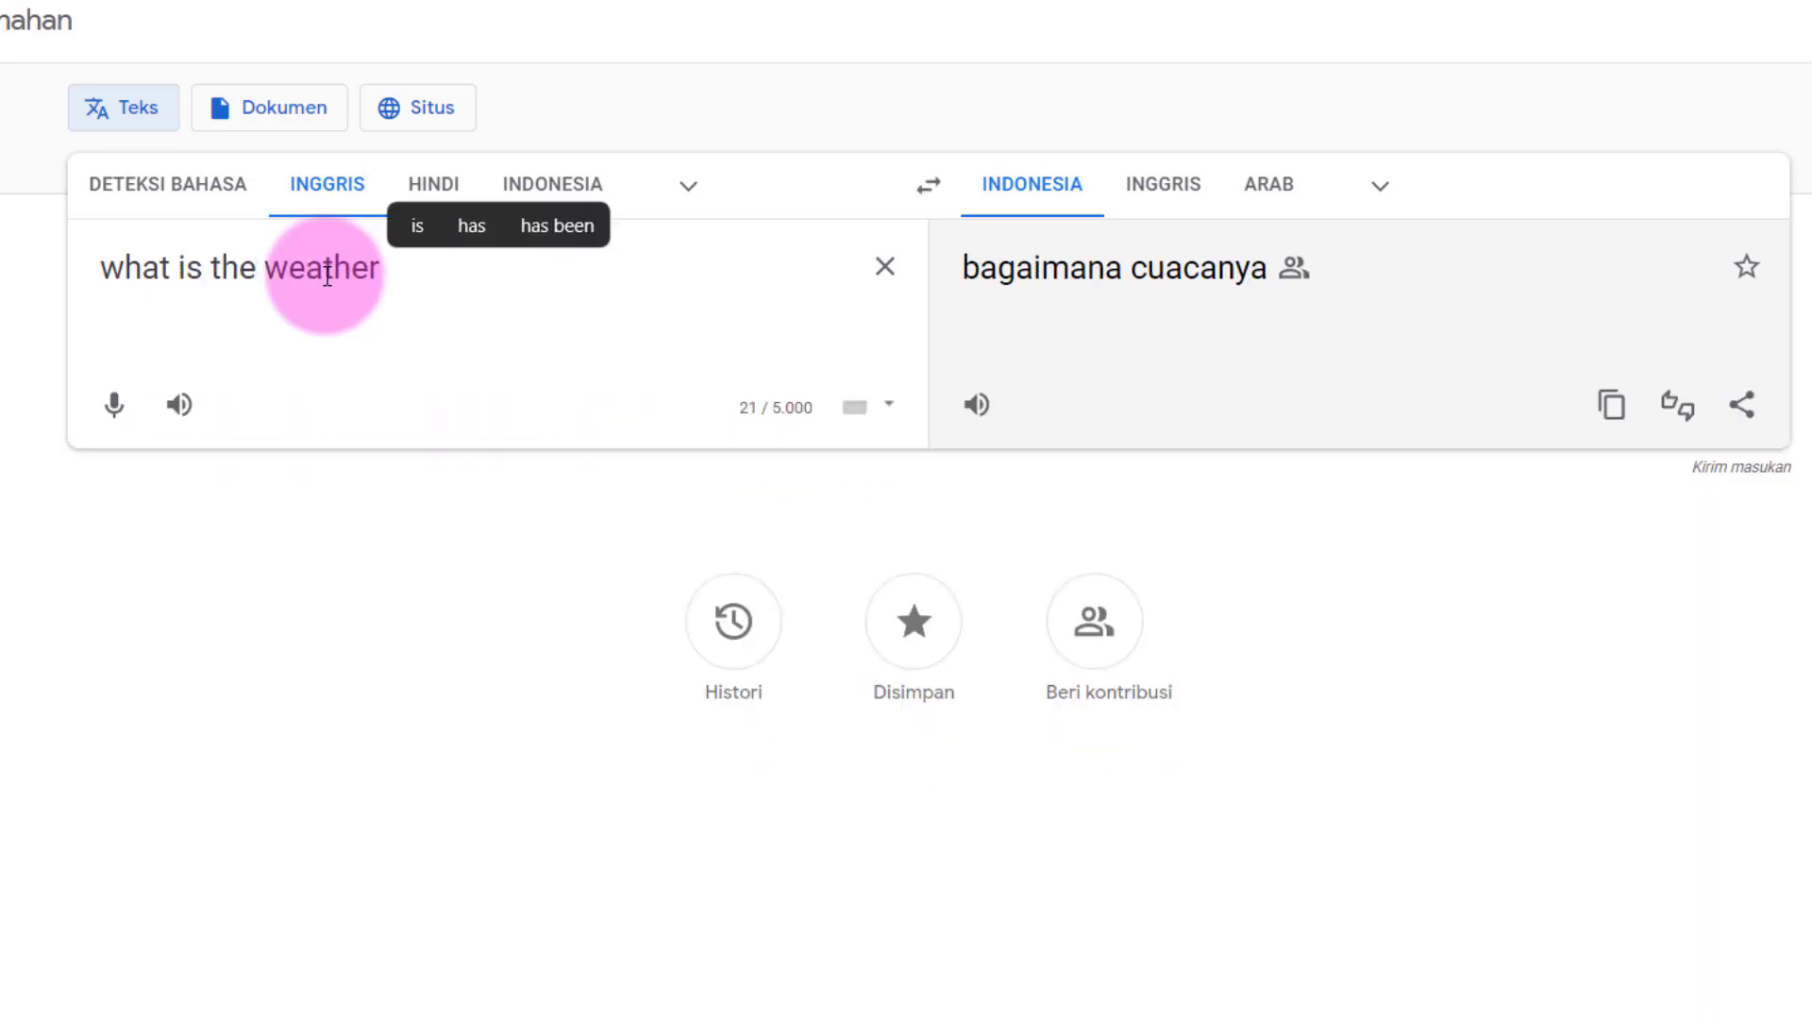
type("today")
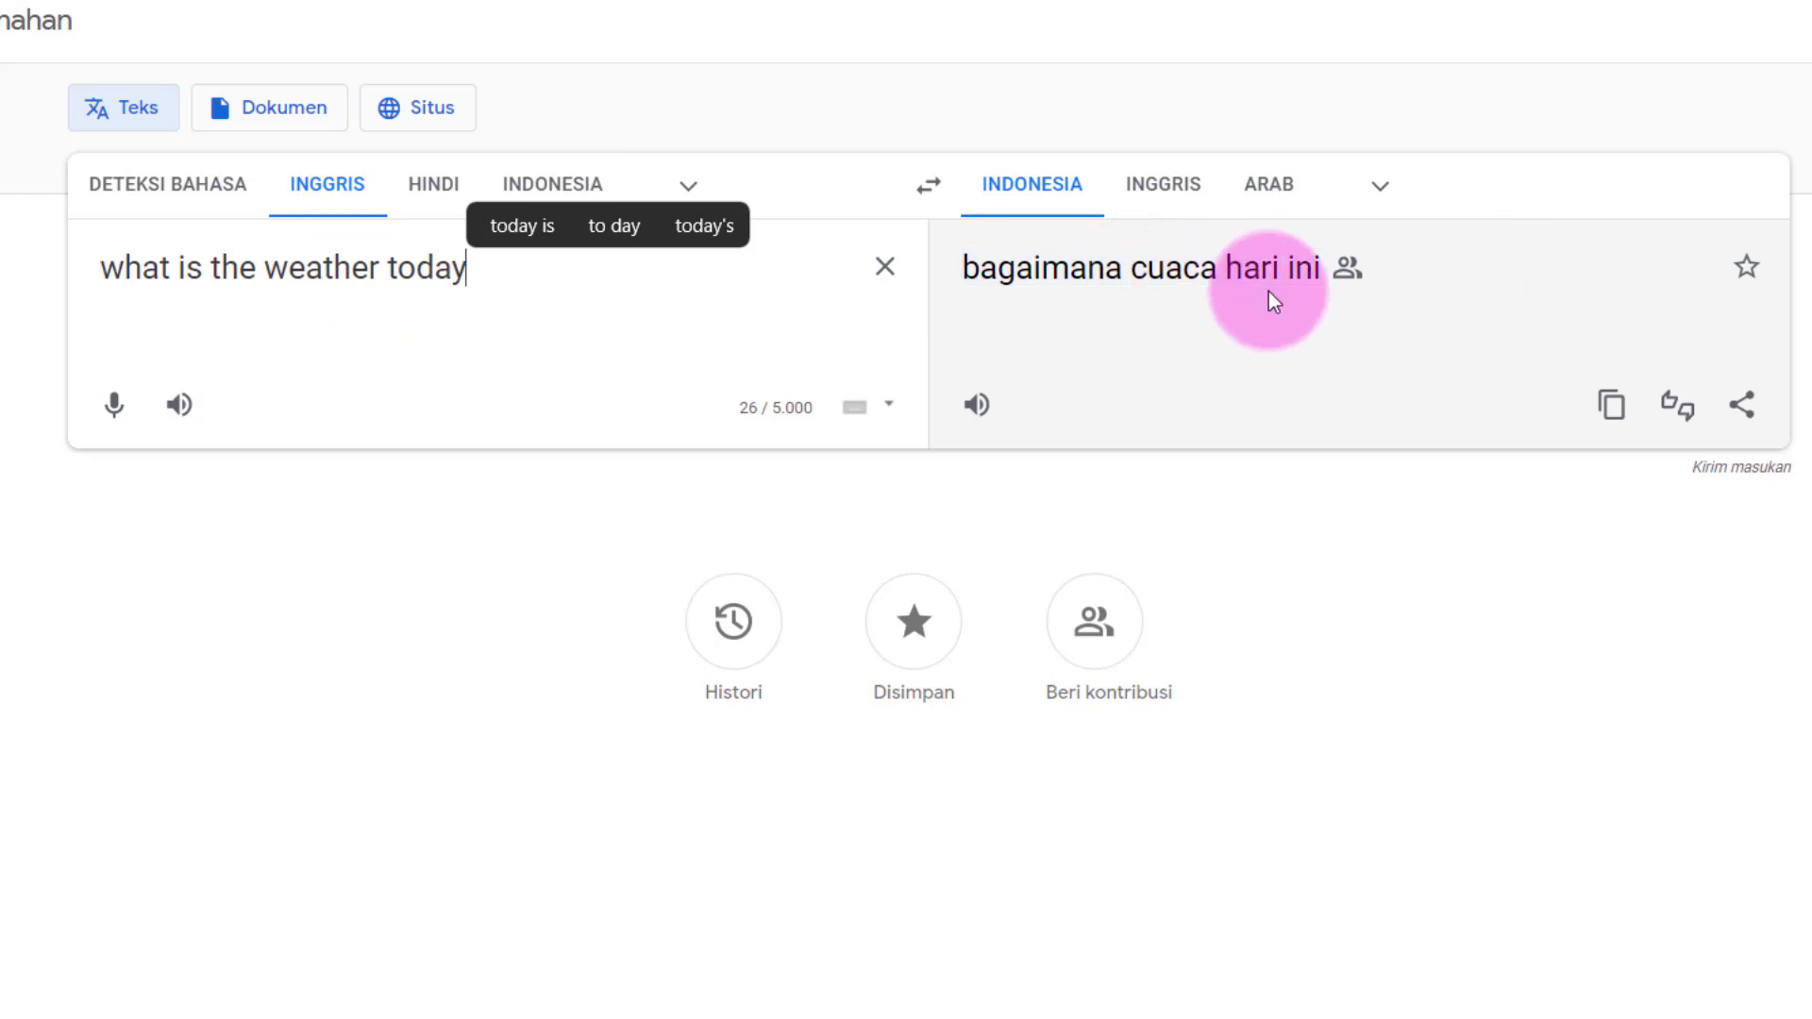
type("?")
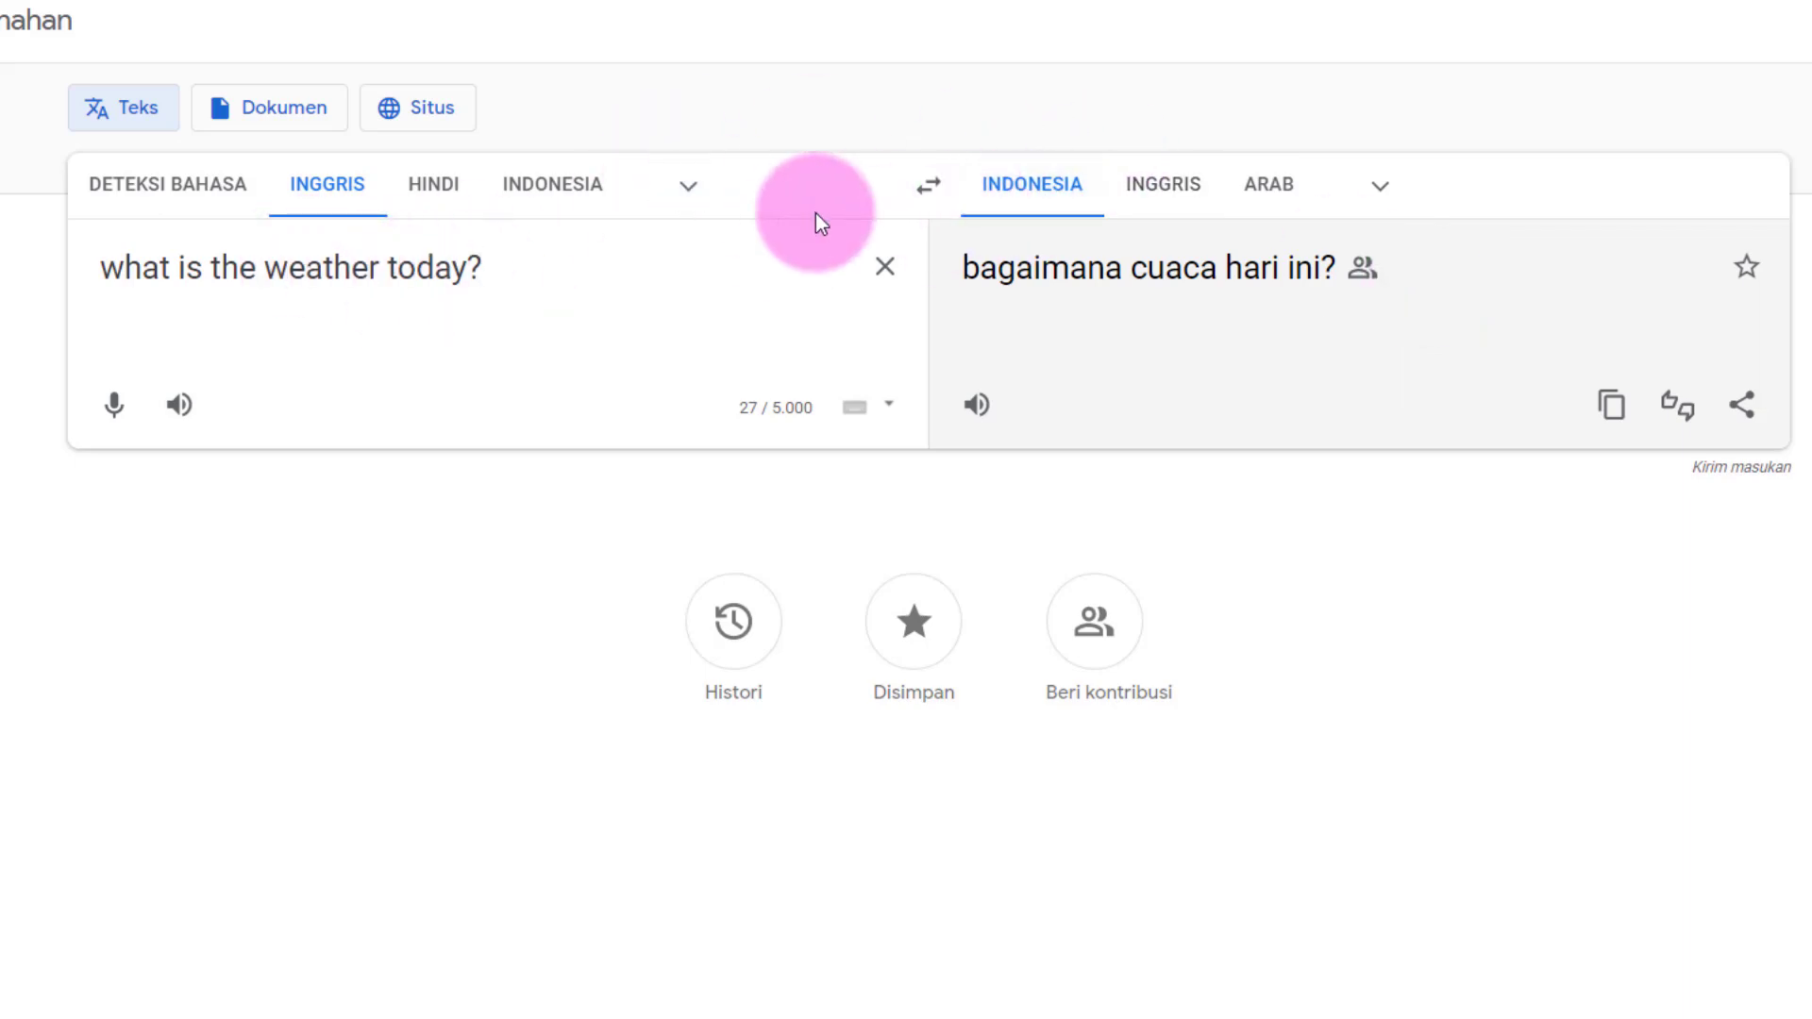
Swap the translation direction to Indonesian to English and translate "Apa kabar kamu disana?" in place of the previous text.
left_click(929, 202)
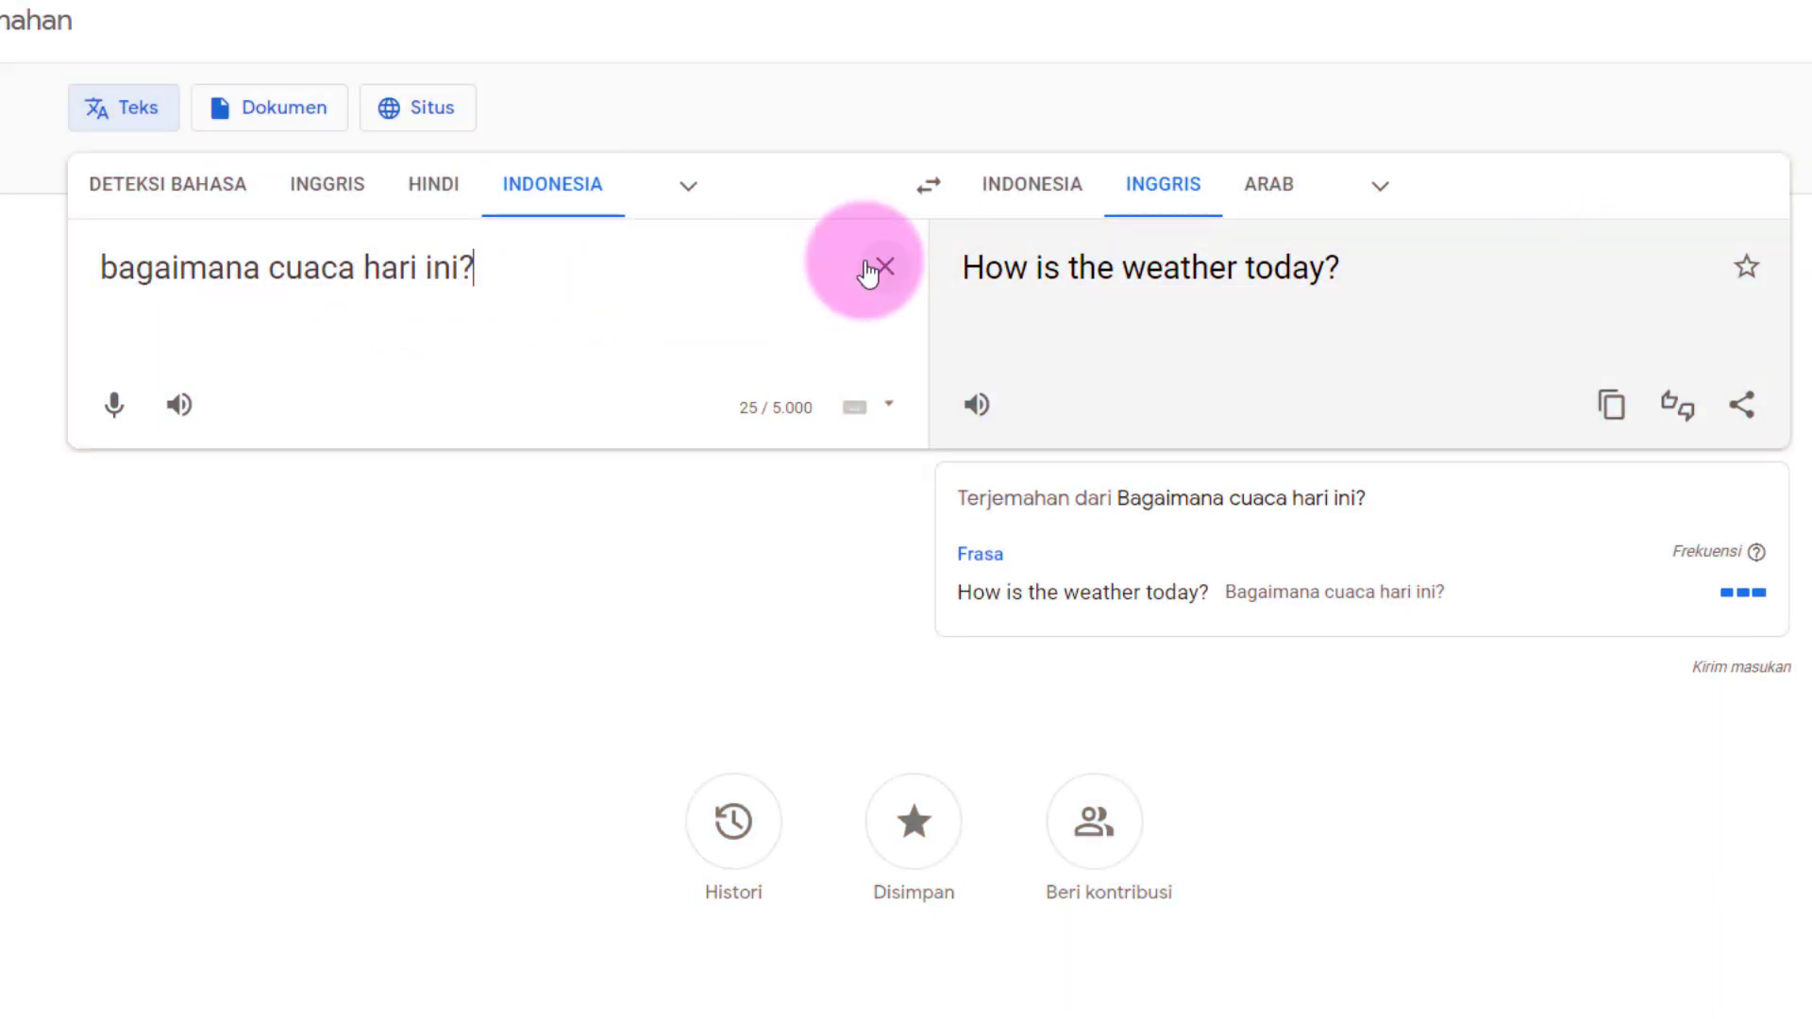
left_click(868, 272)
type("Apa ")
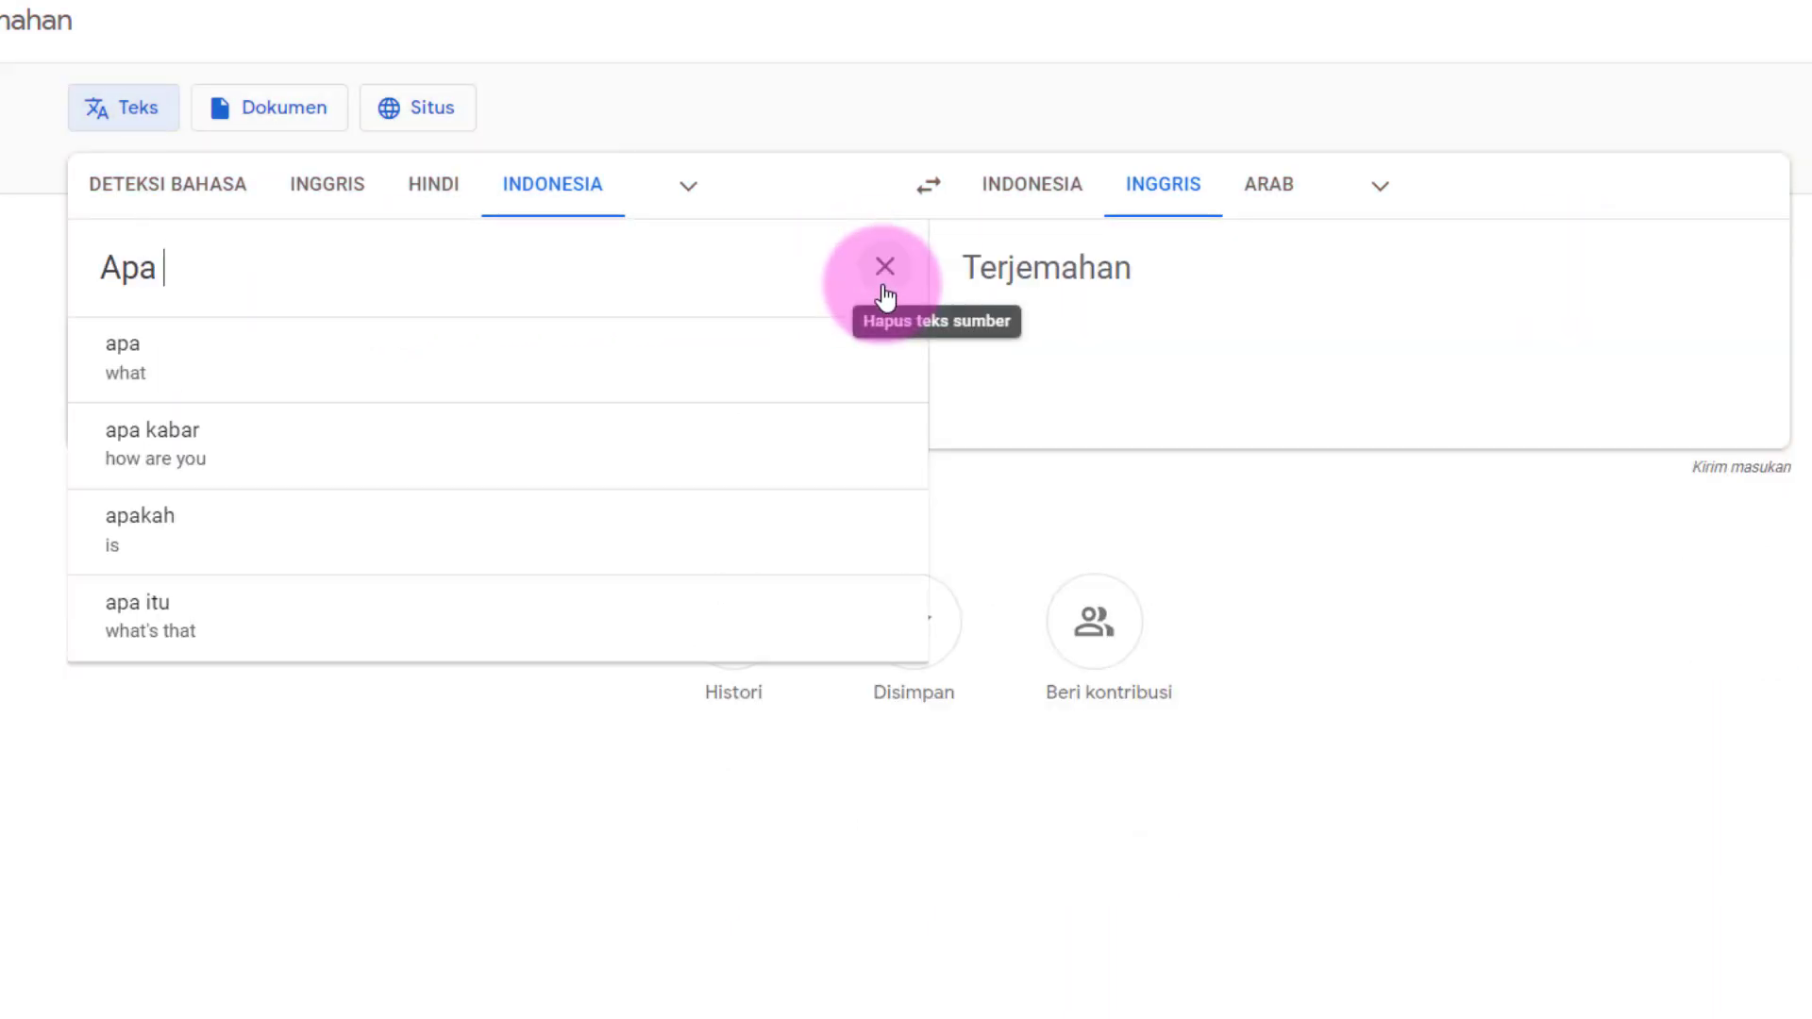
type("kabar kamu disana?")
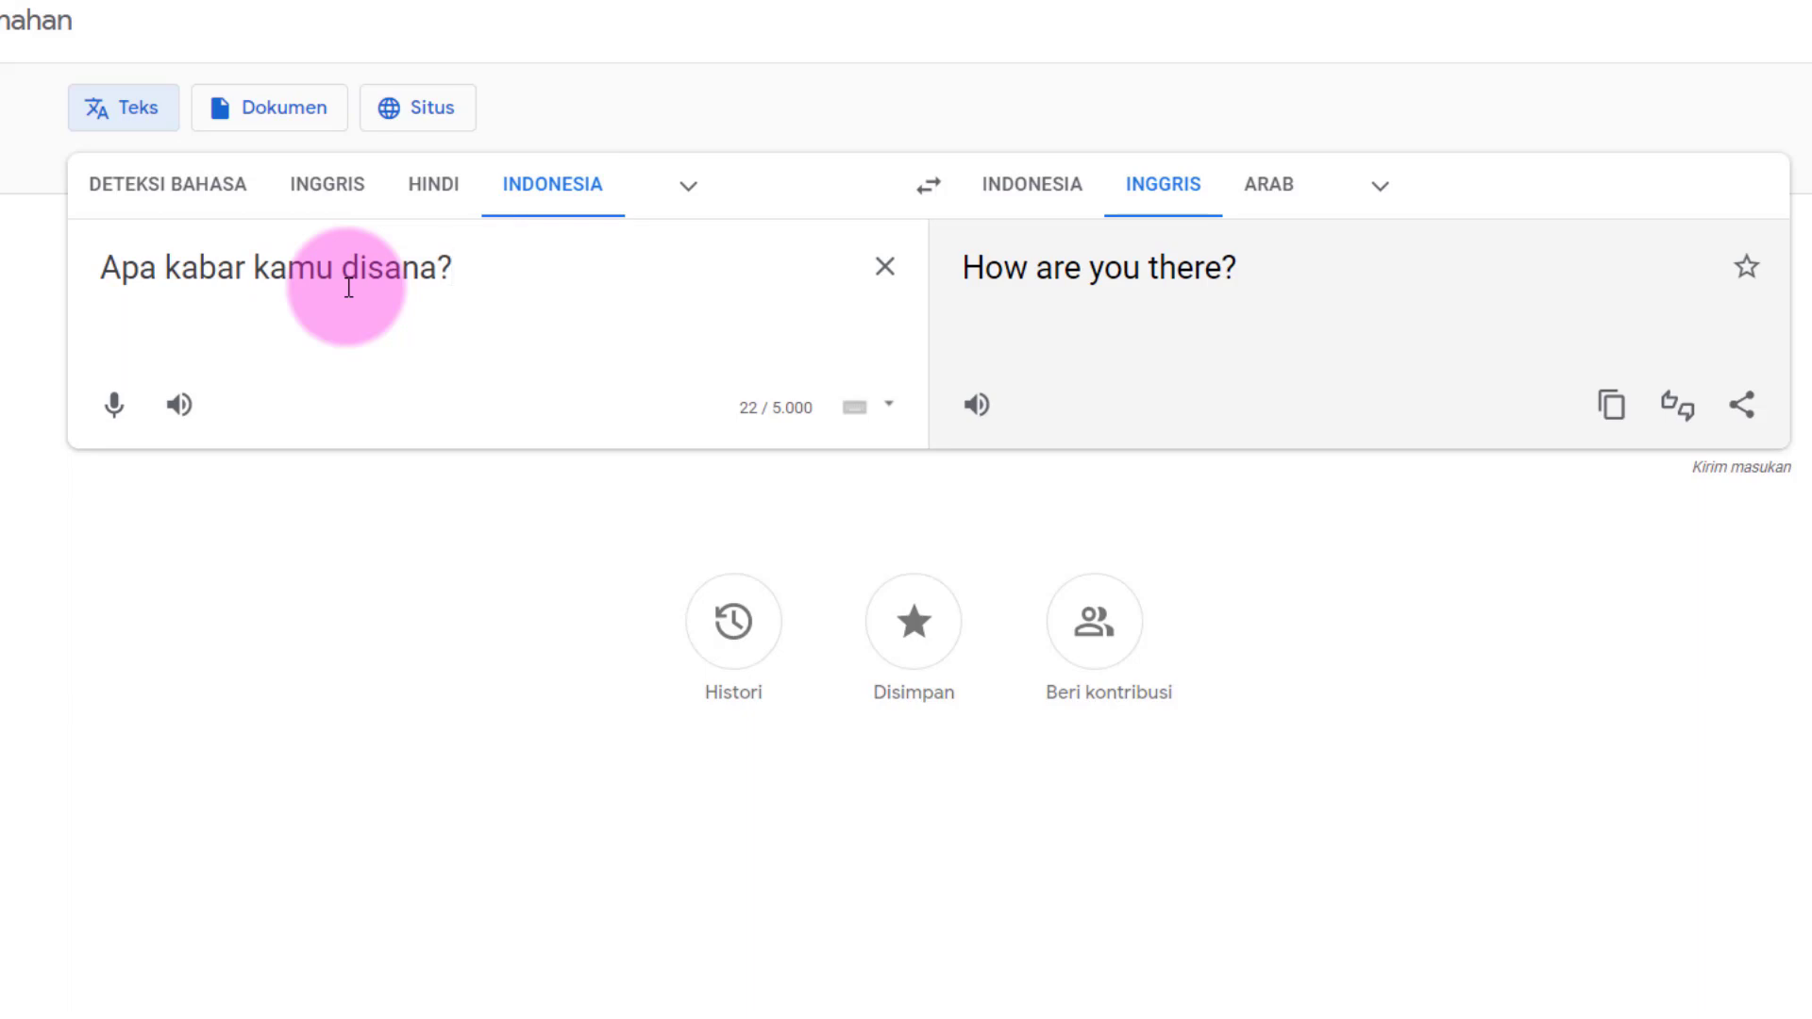
Upload "The history of FIFA World Cup.docx" for document translation from English to Indonesian and translate it.
left_click(288, 111)
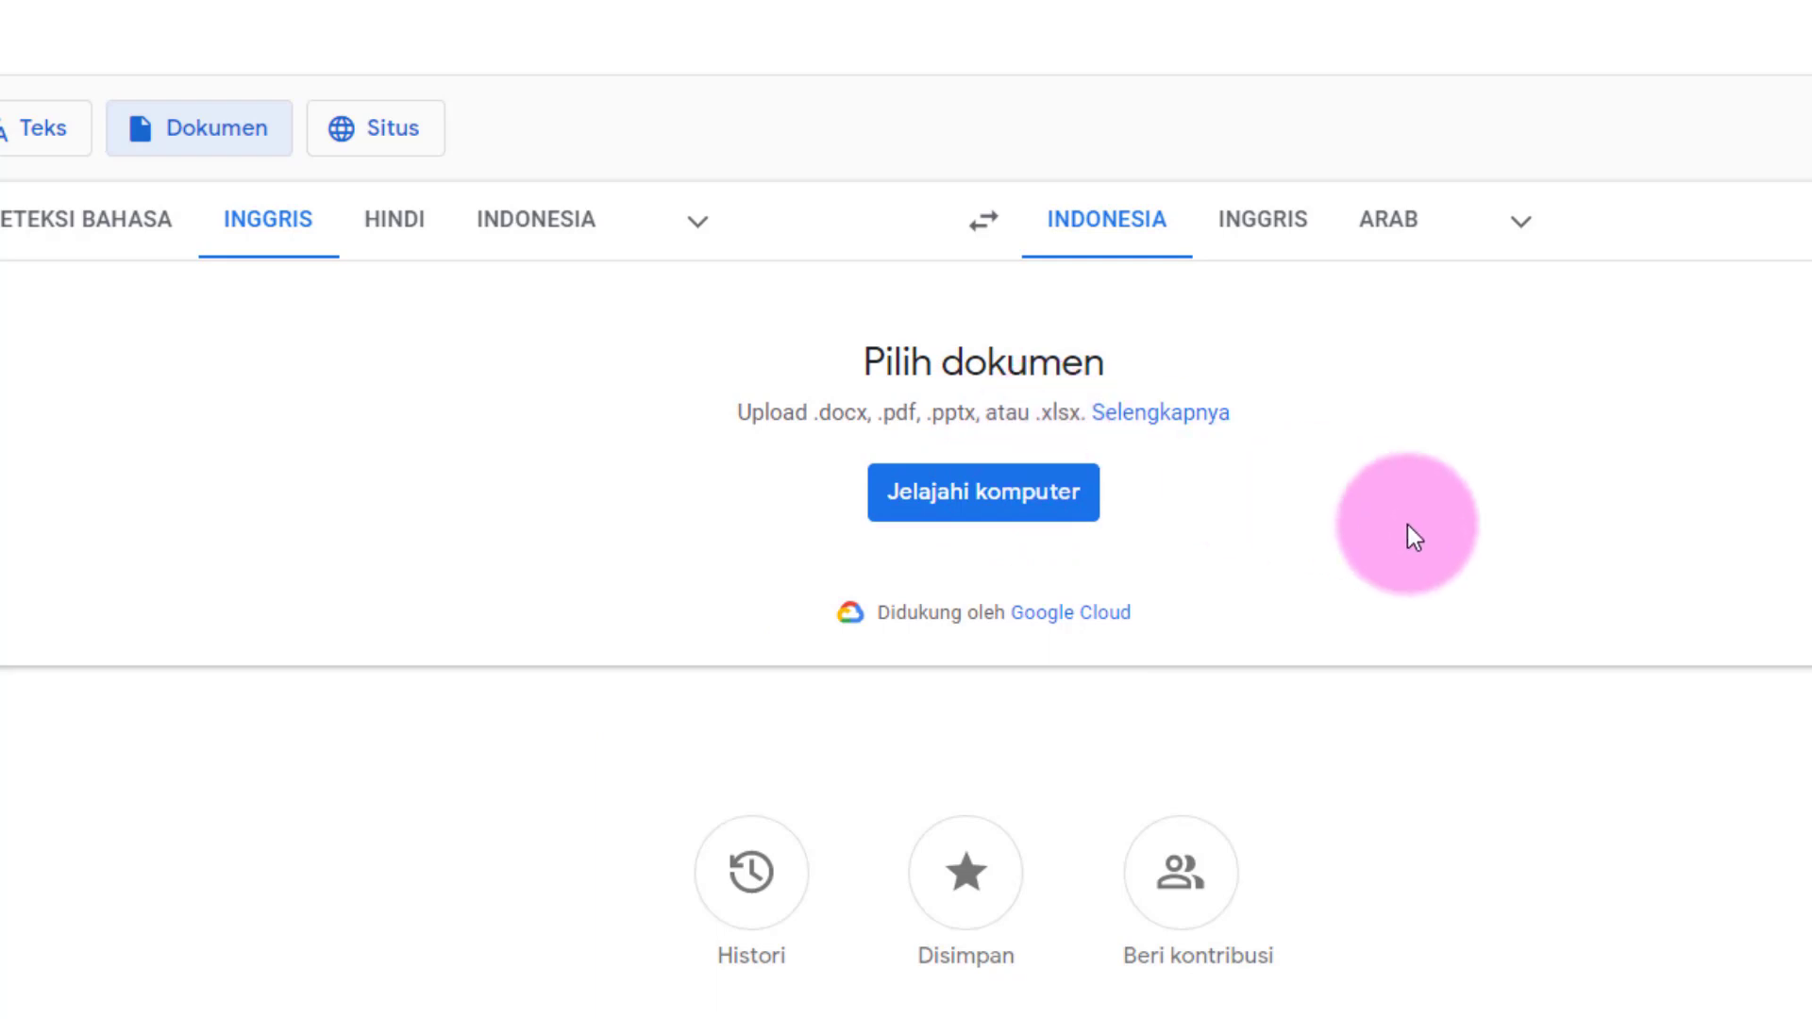
left_click(986, 495)
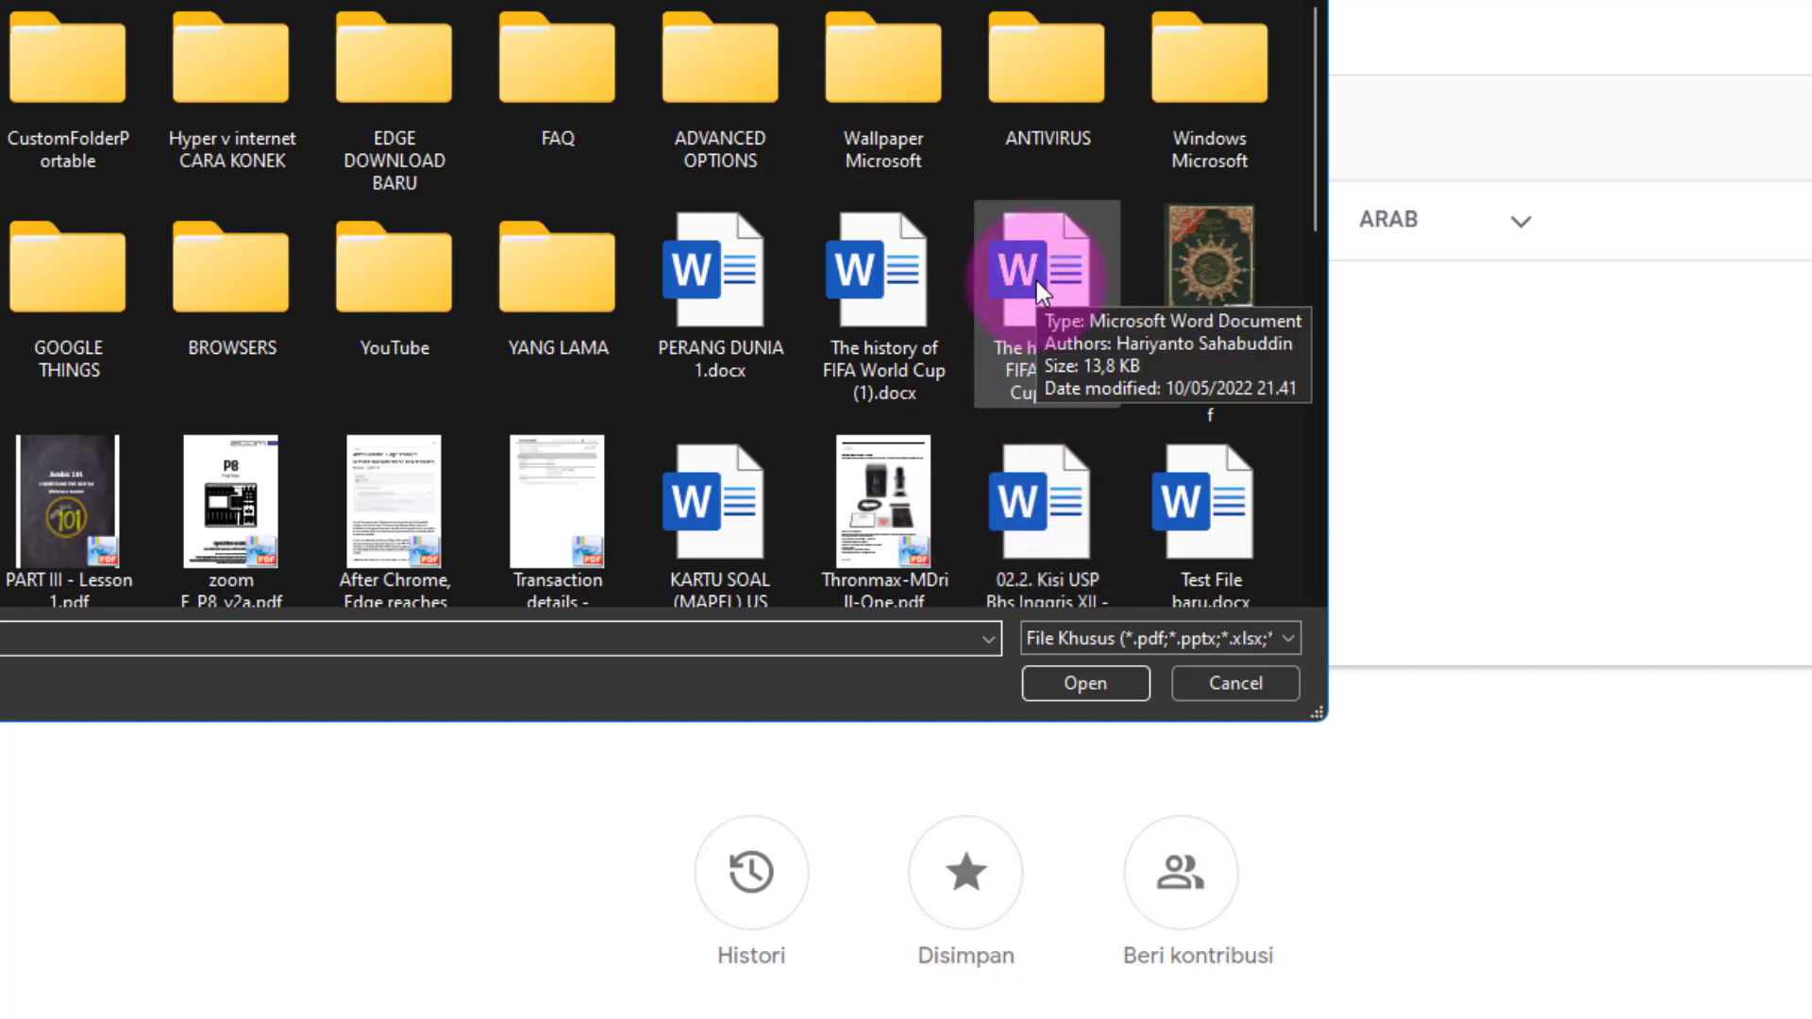
left_click(1056, 296)
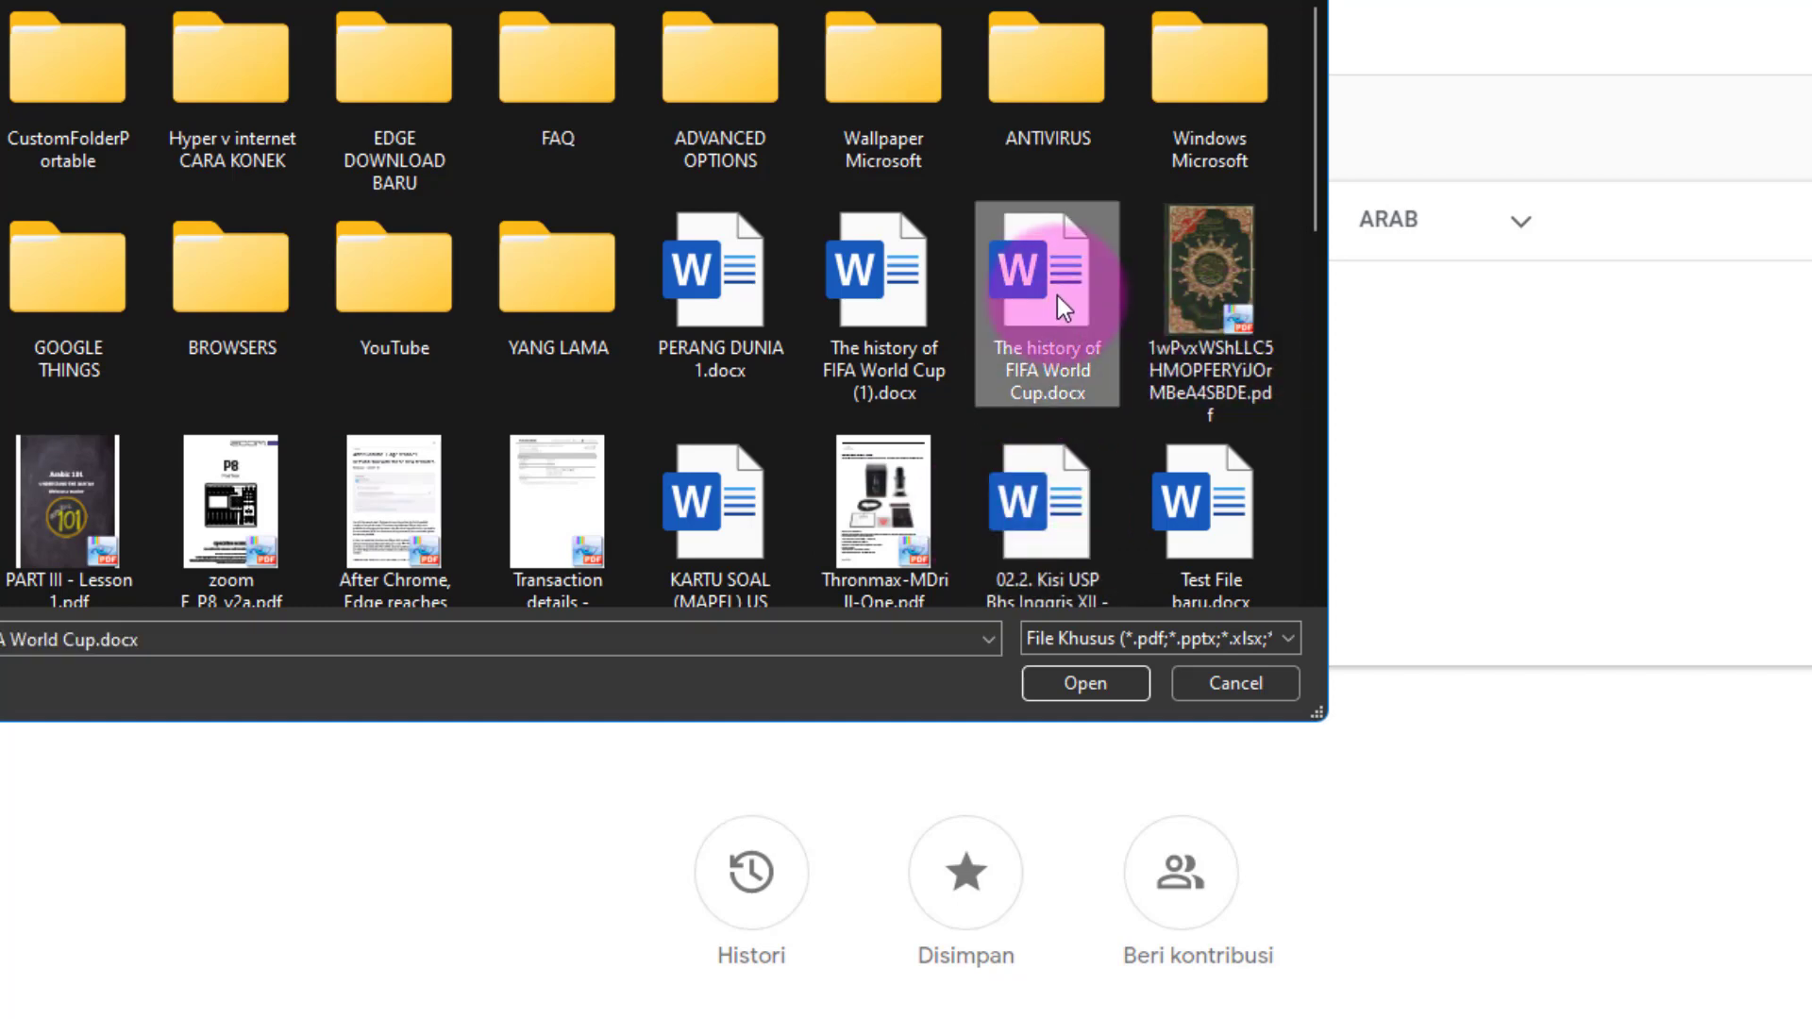
left_click(1085, 681)
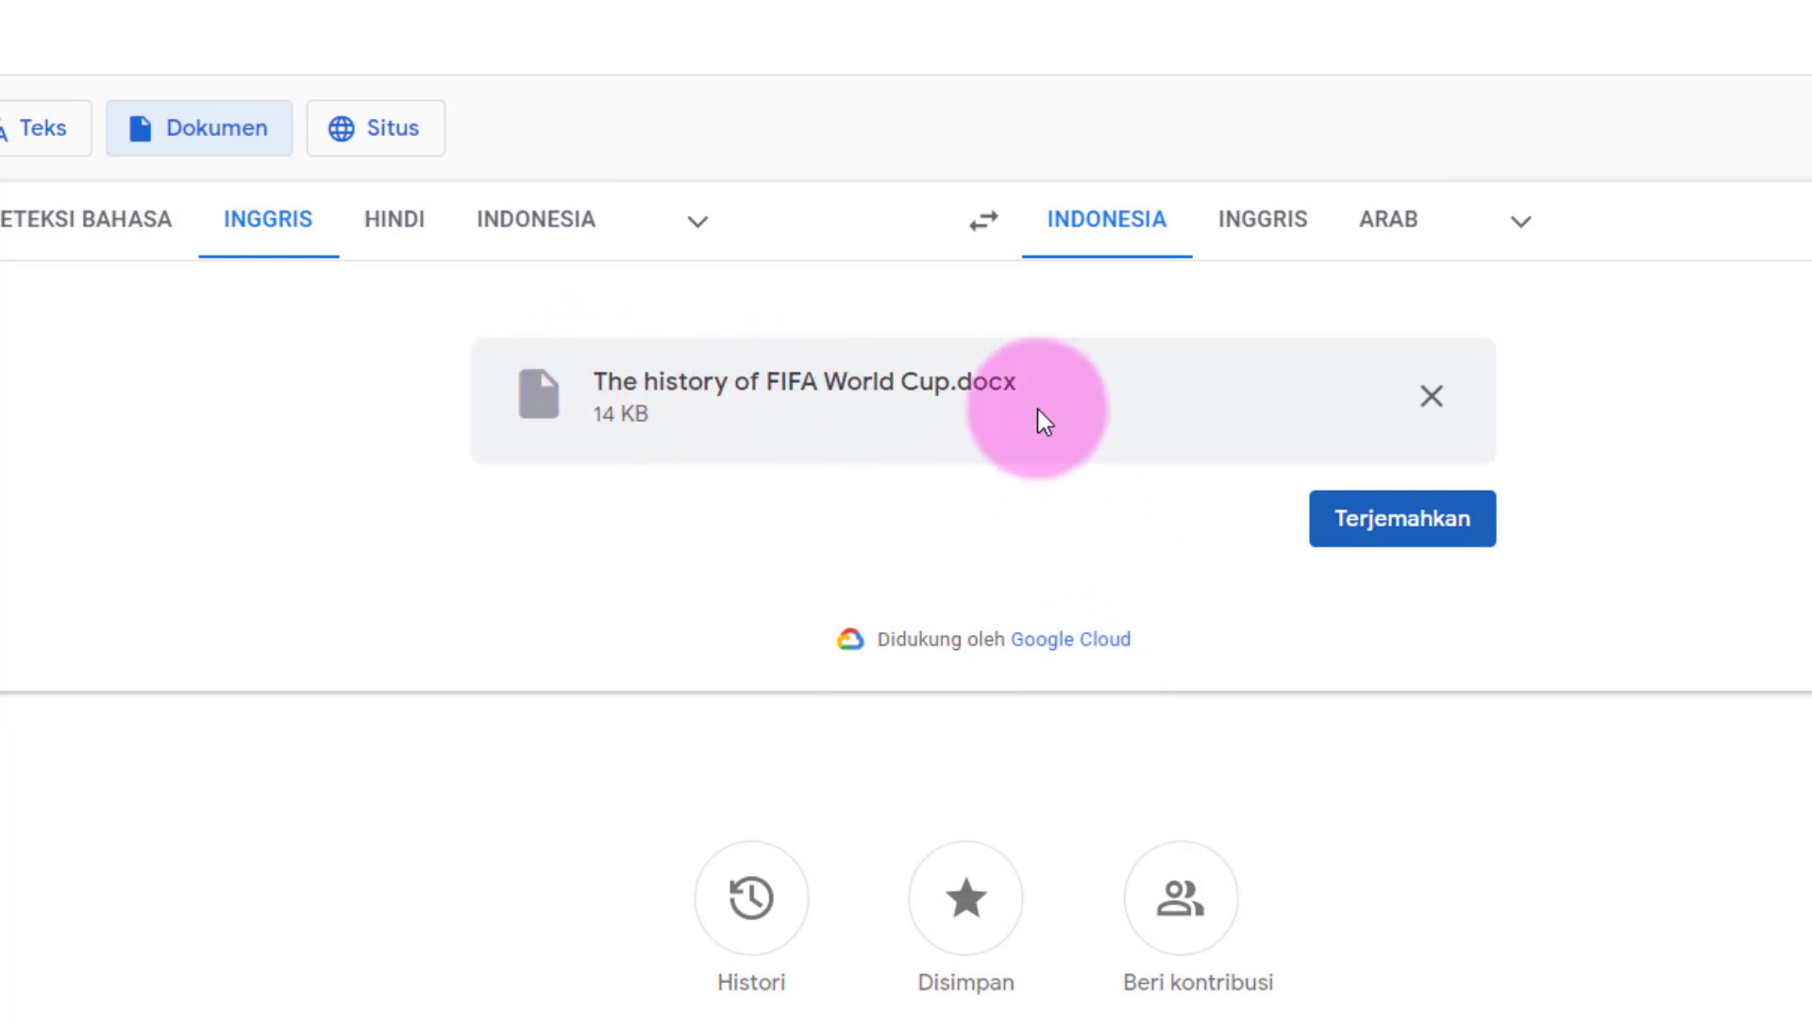
left_click(1405, 529)
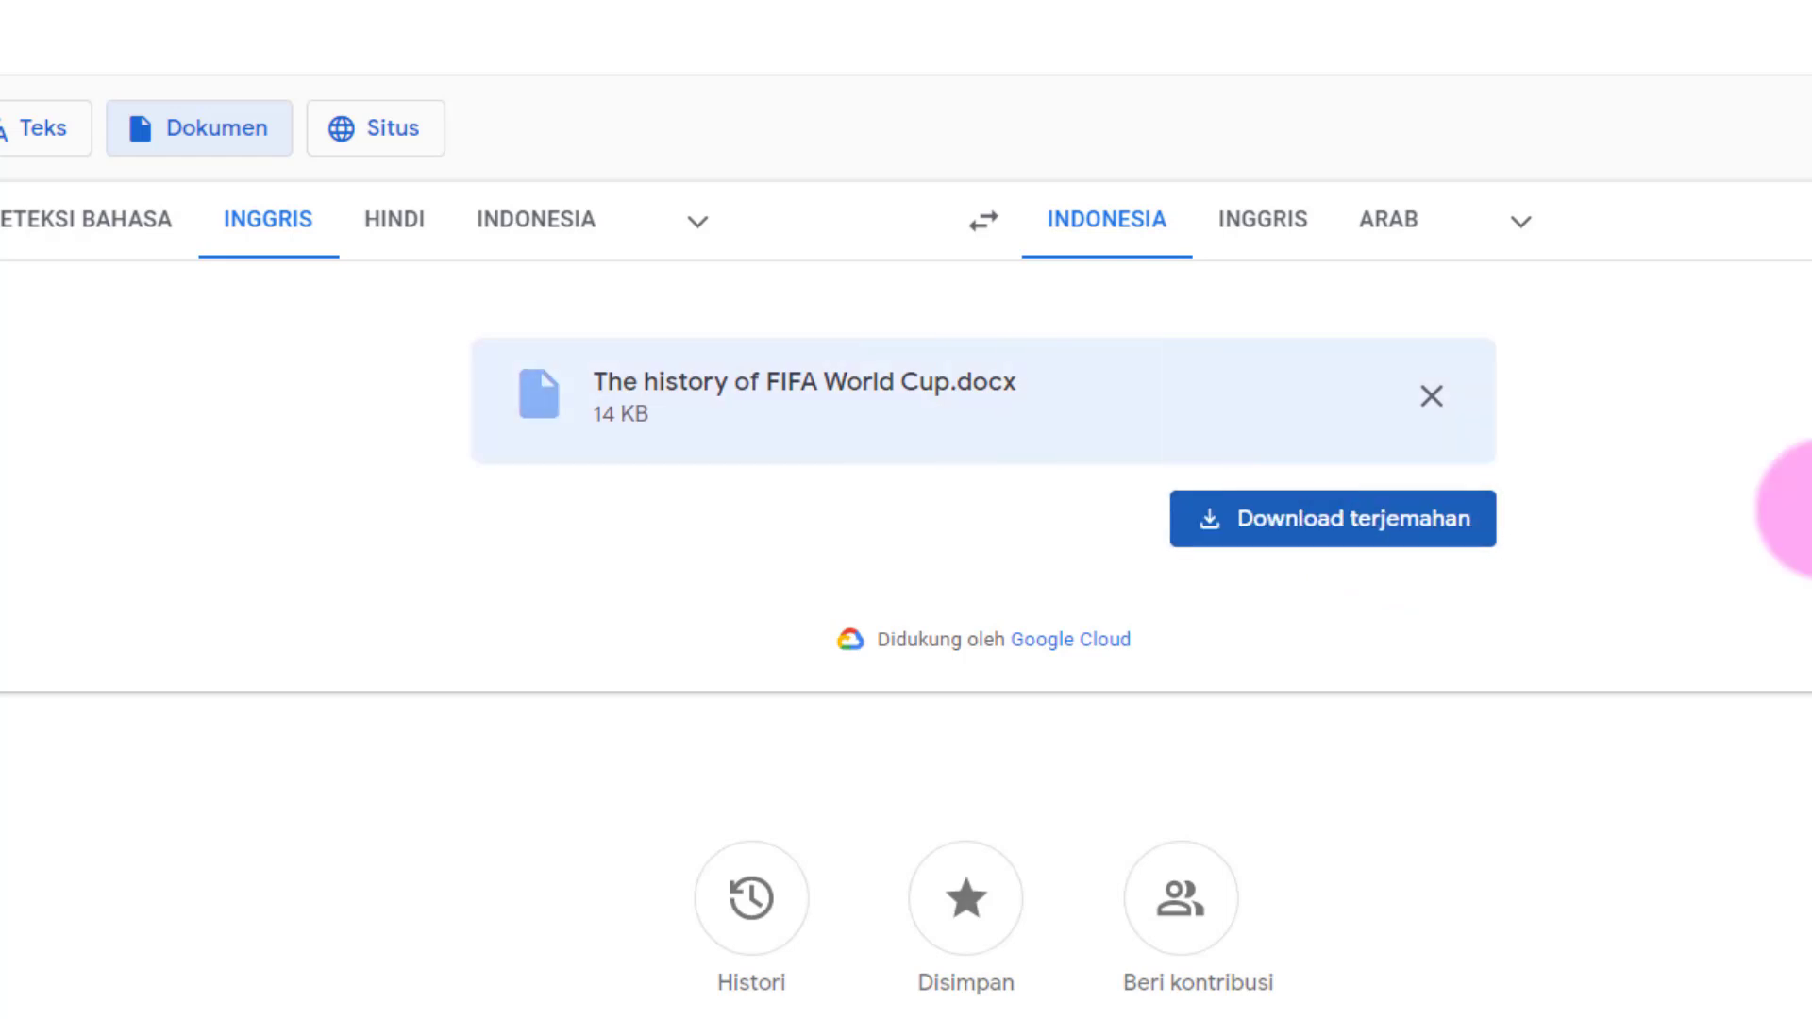
Download the translated FIFA World Cup document, open it in Word and enable editing.
left_click(1325, 533)
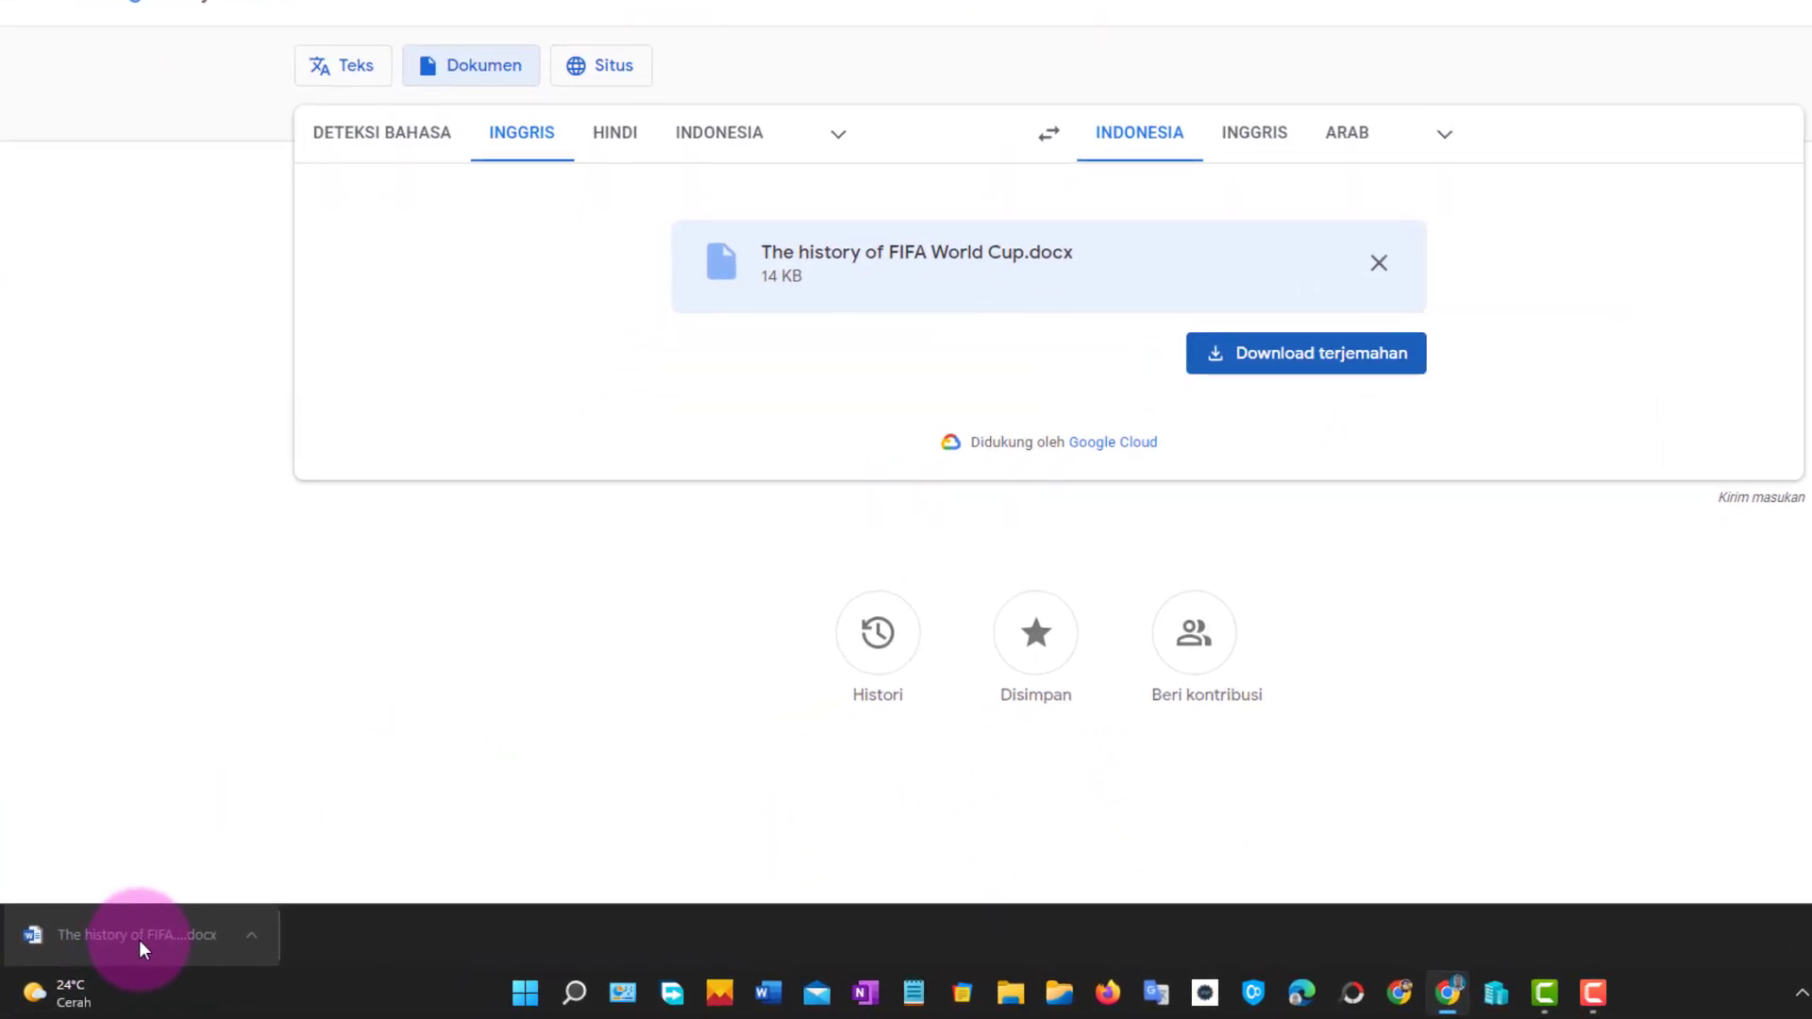
left_click(139, 940)
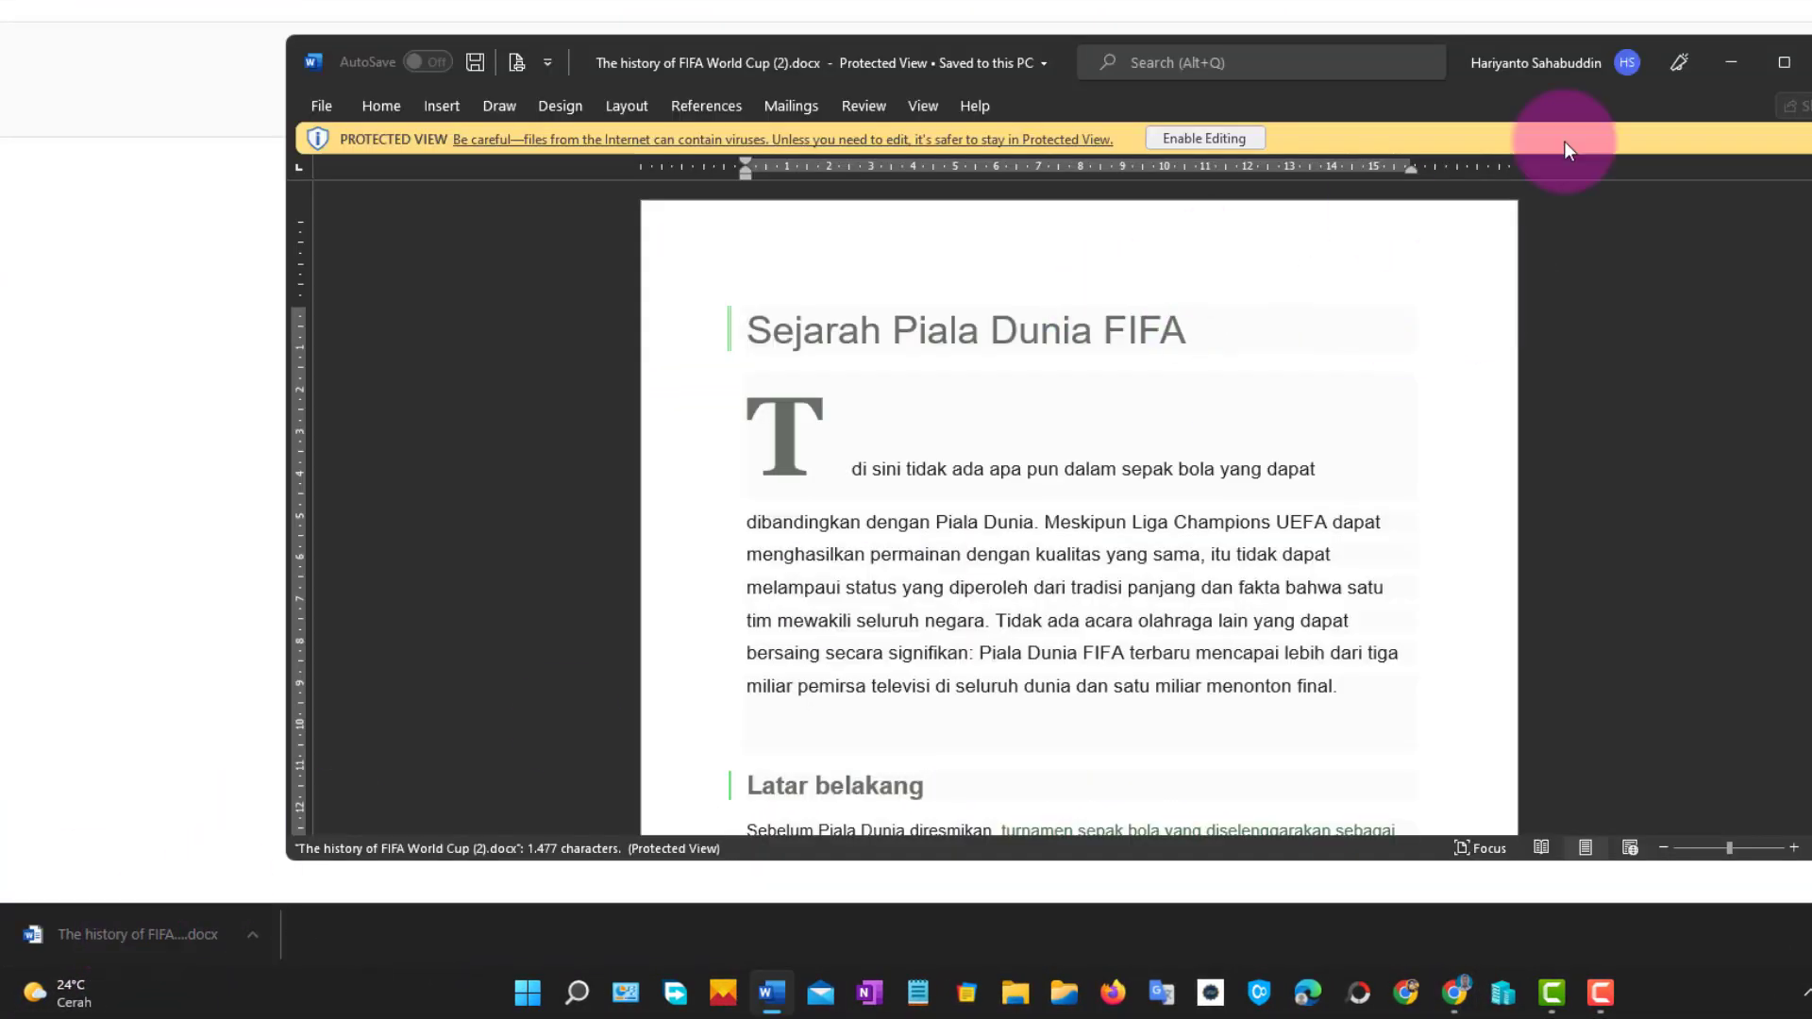
left_click(1204, 138)
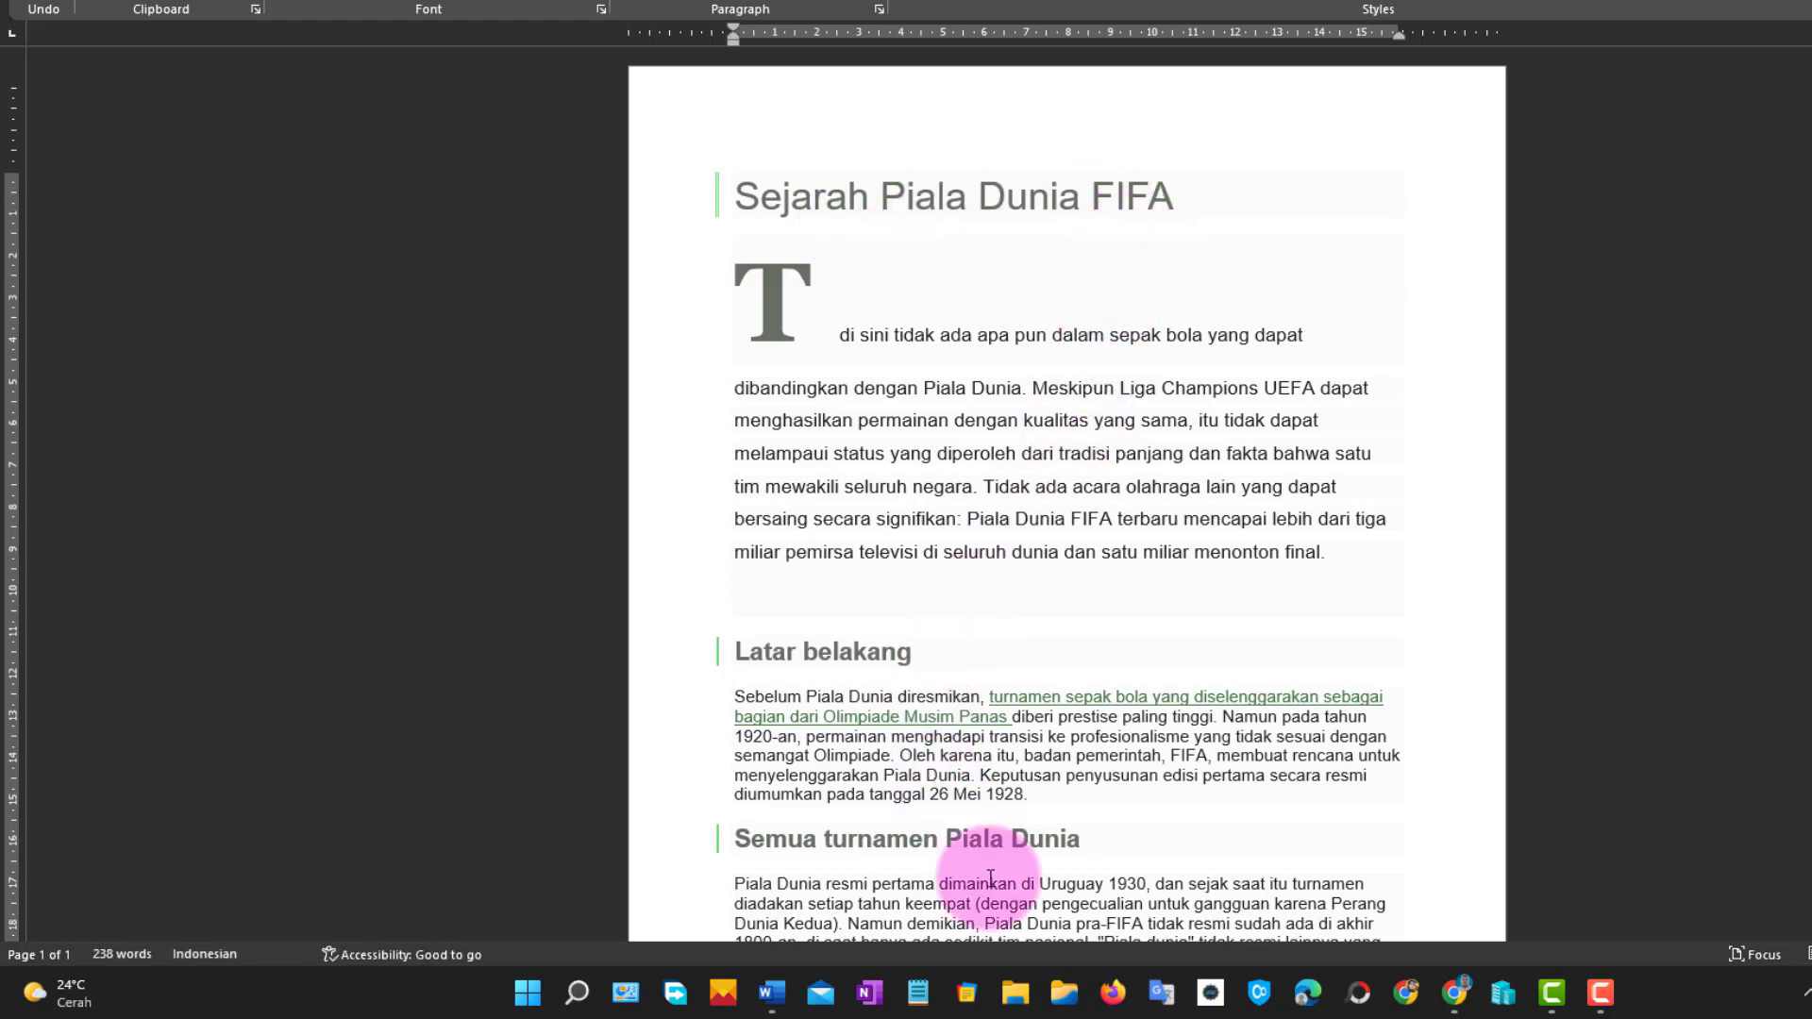
Compare the Indonesian translation side by side with the original English FIFA World Cup document and close the comparison.
key("alt+Tab")
key("super+Right")
left_click(426, 75)
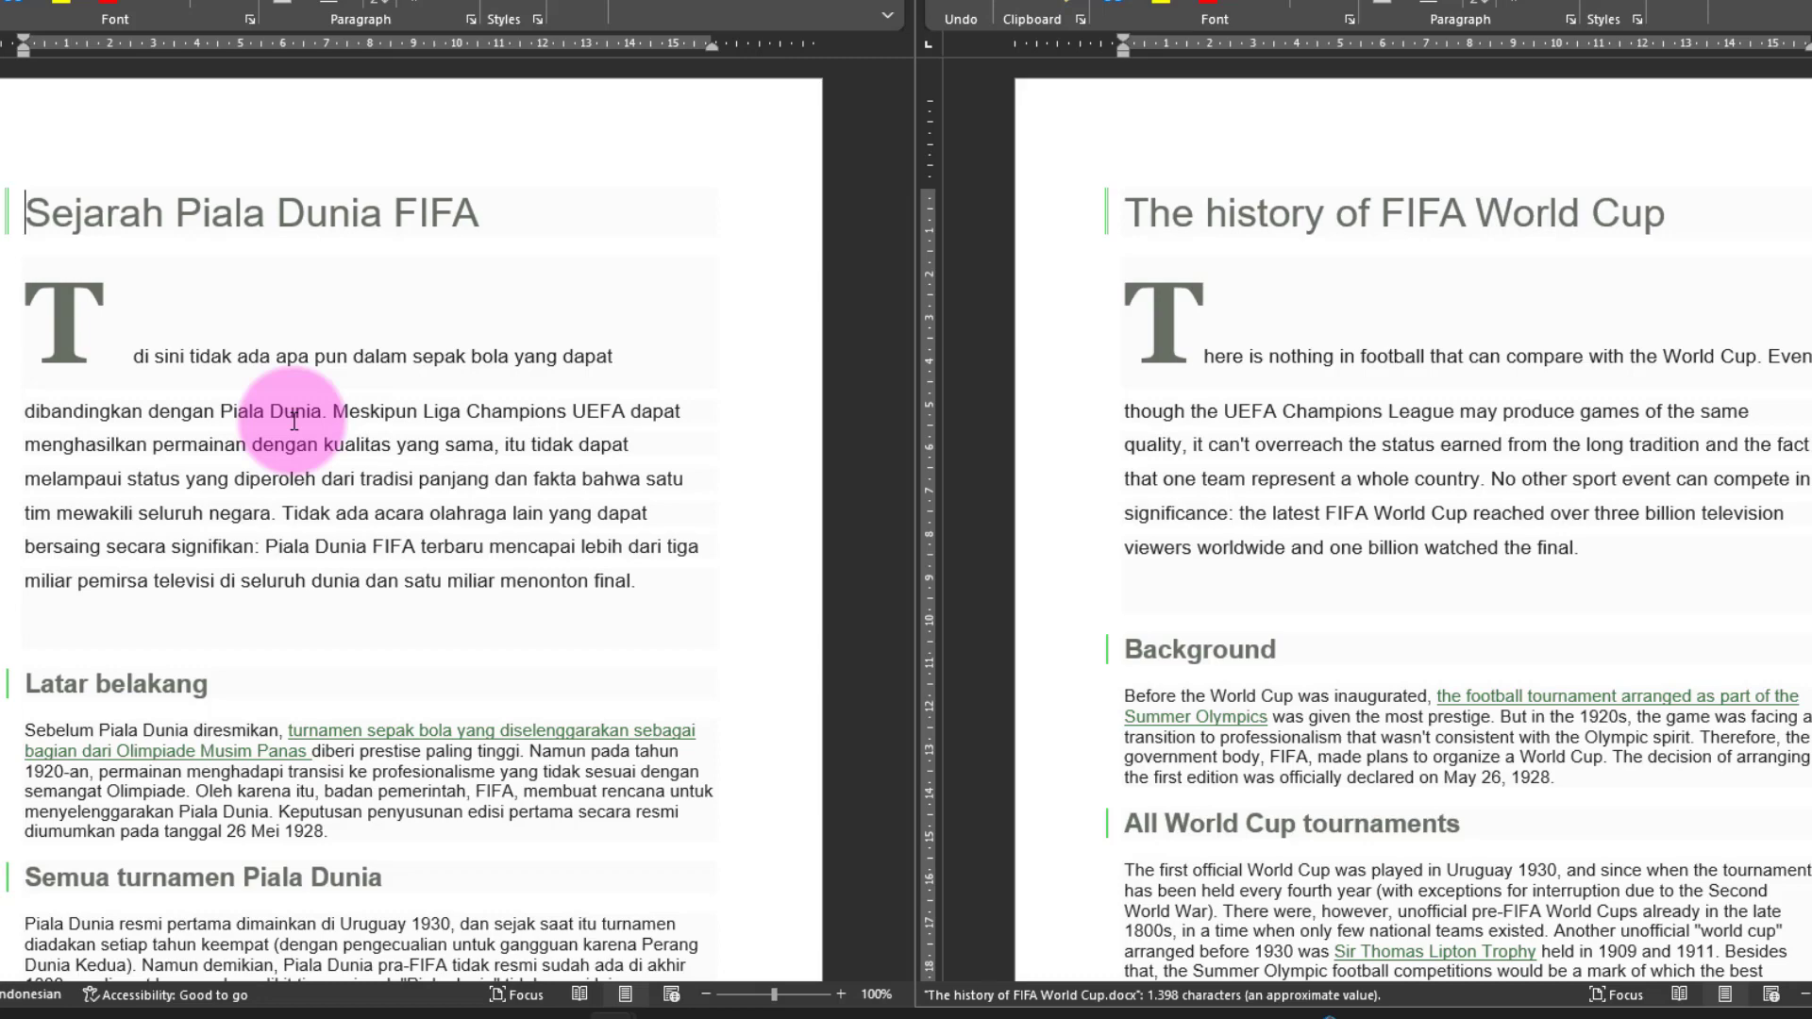
key("ctrl+w")
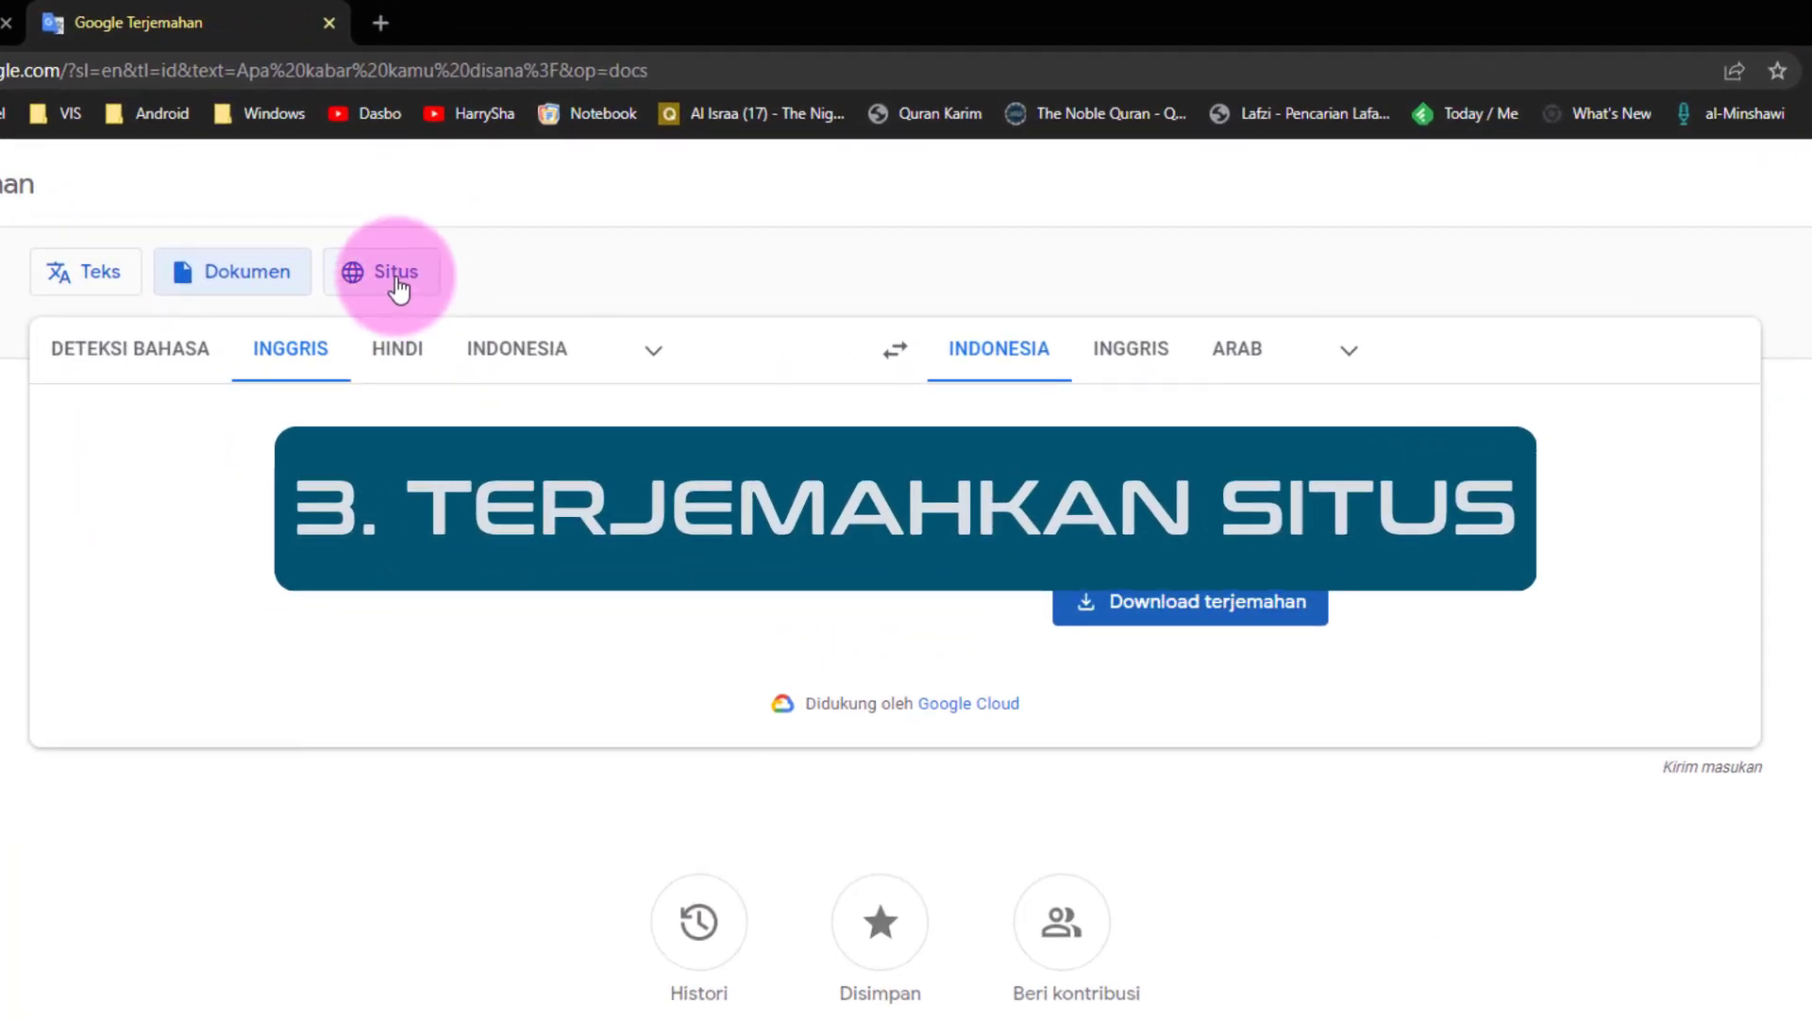
left_click(400, 290)
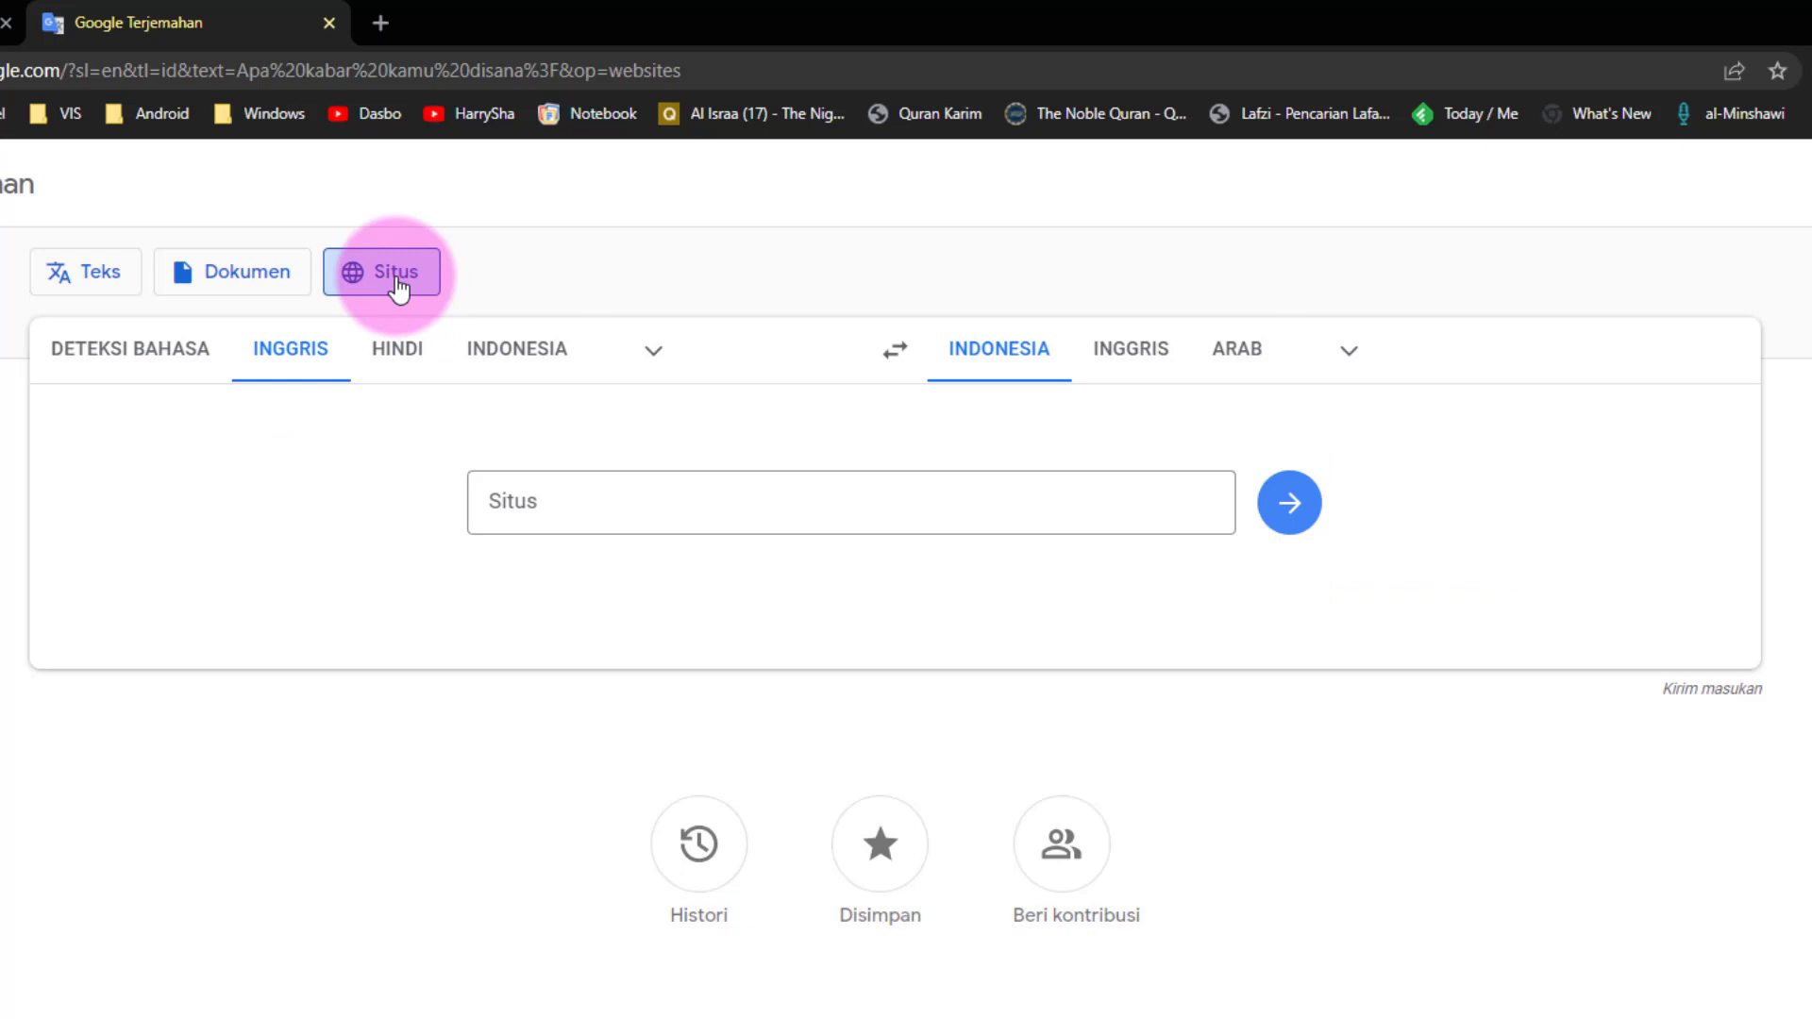
left_click(577, 517)
type("w")
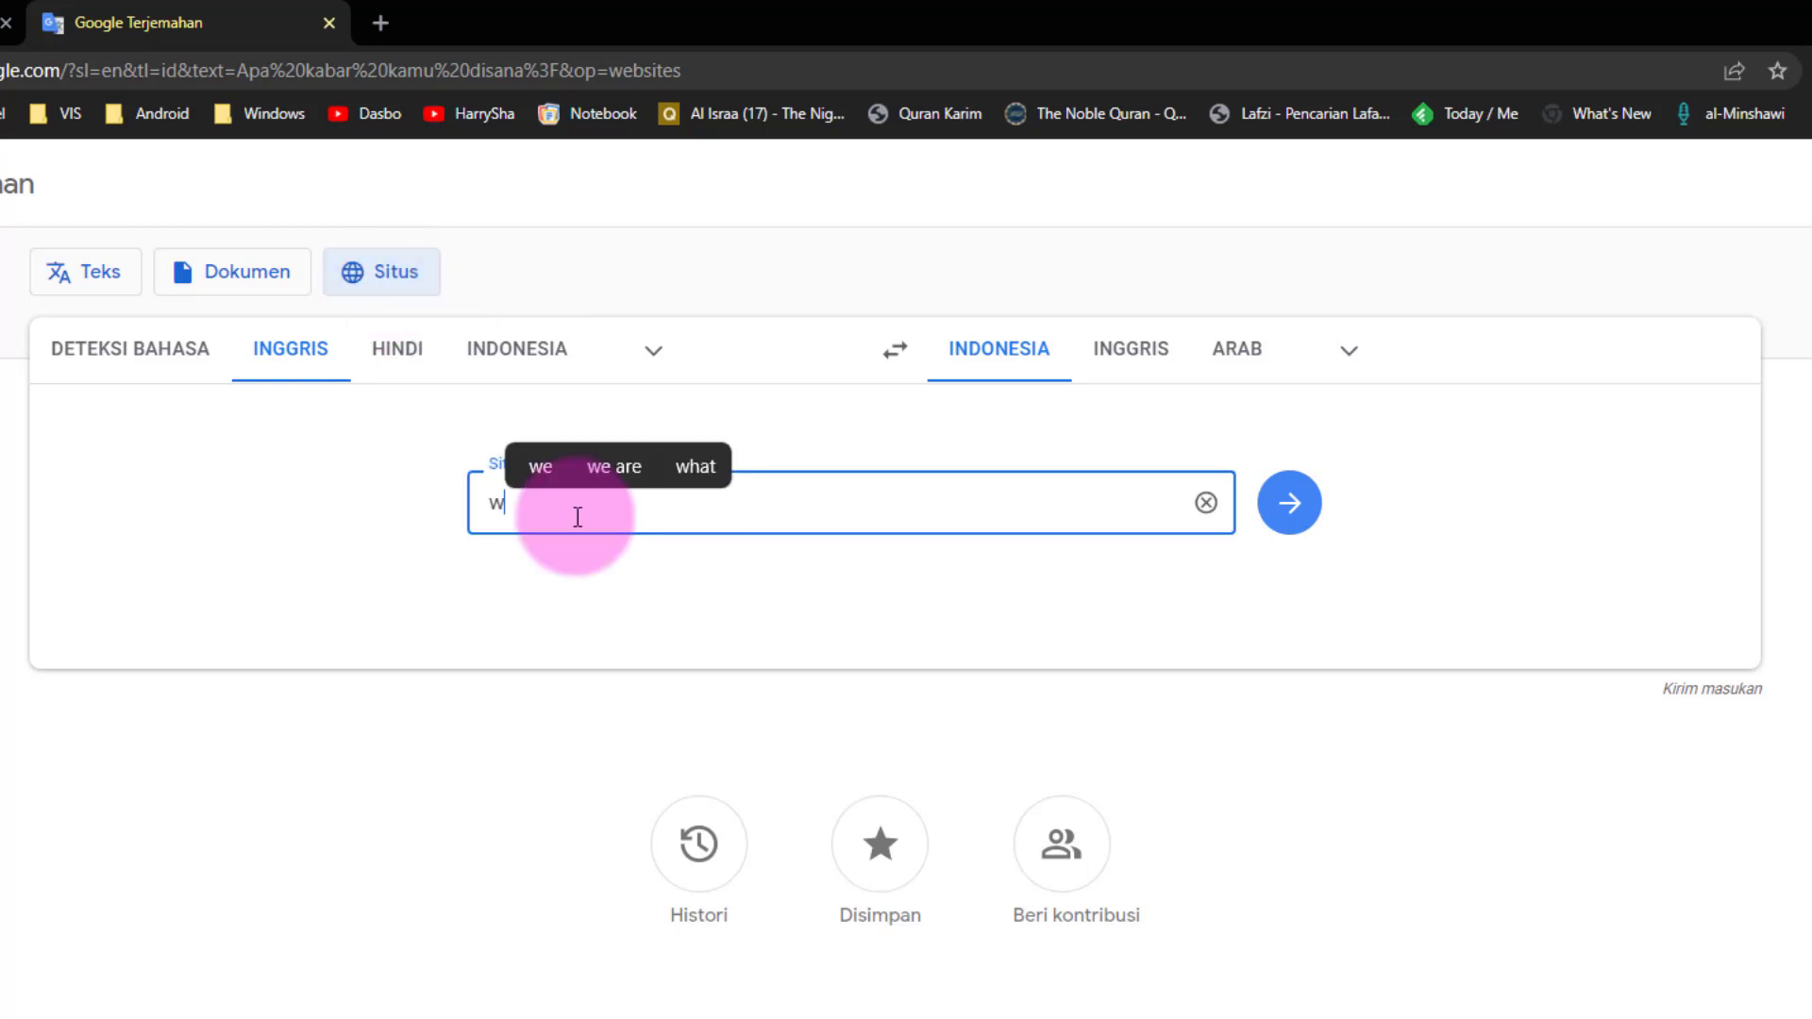
type("ww.gs")
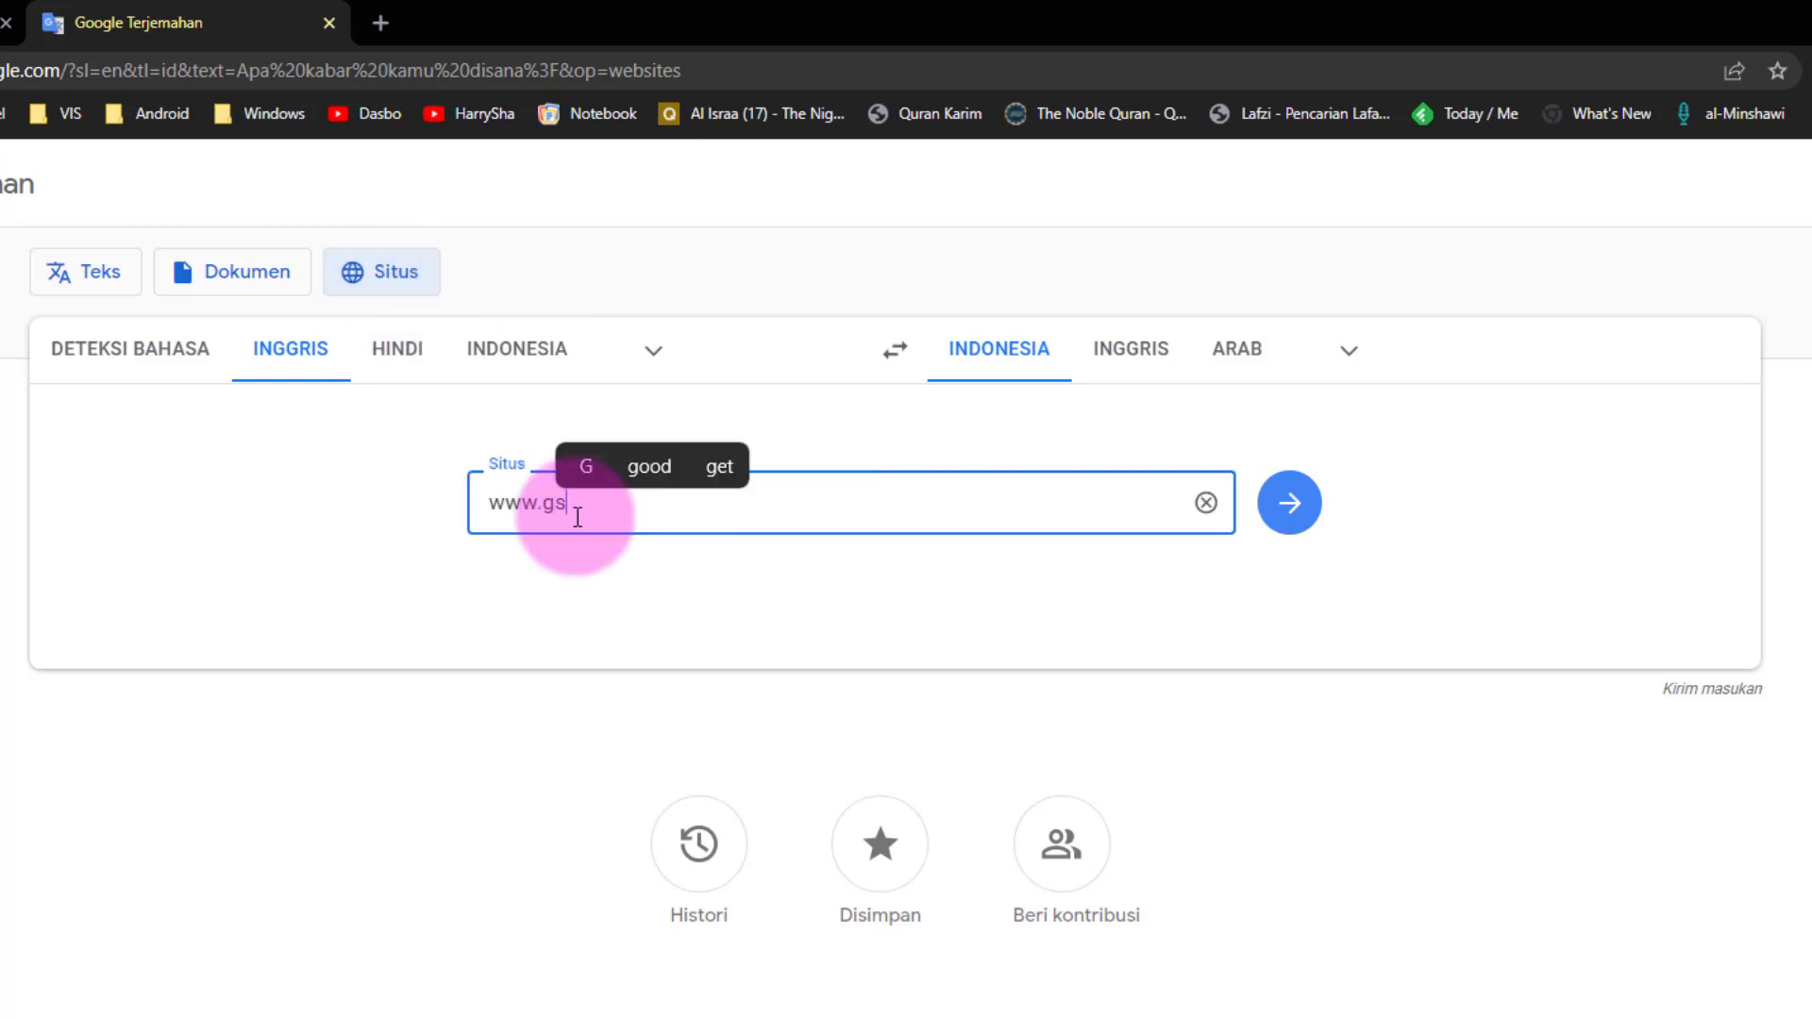
type("marena.com")
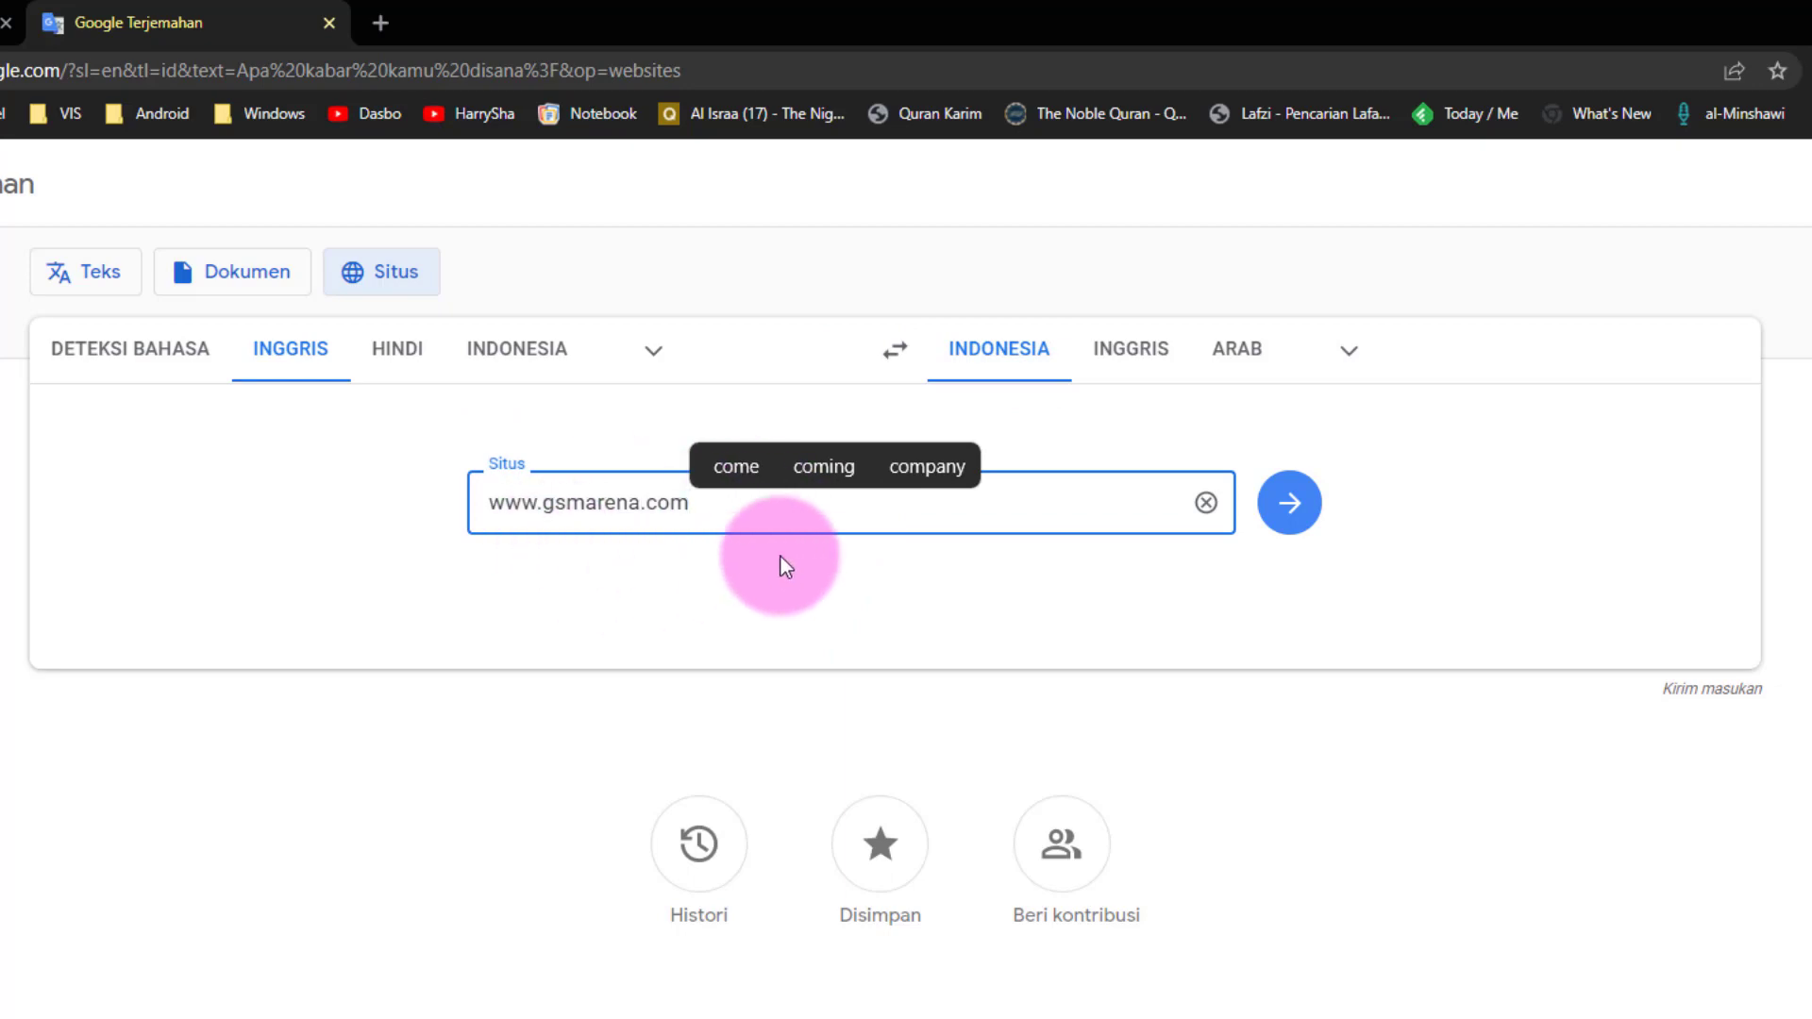
left_click(1302, 515)
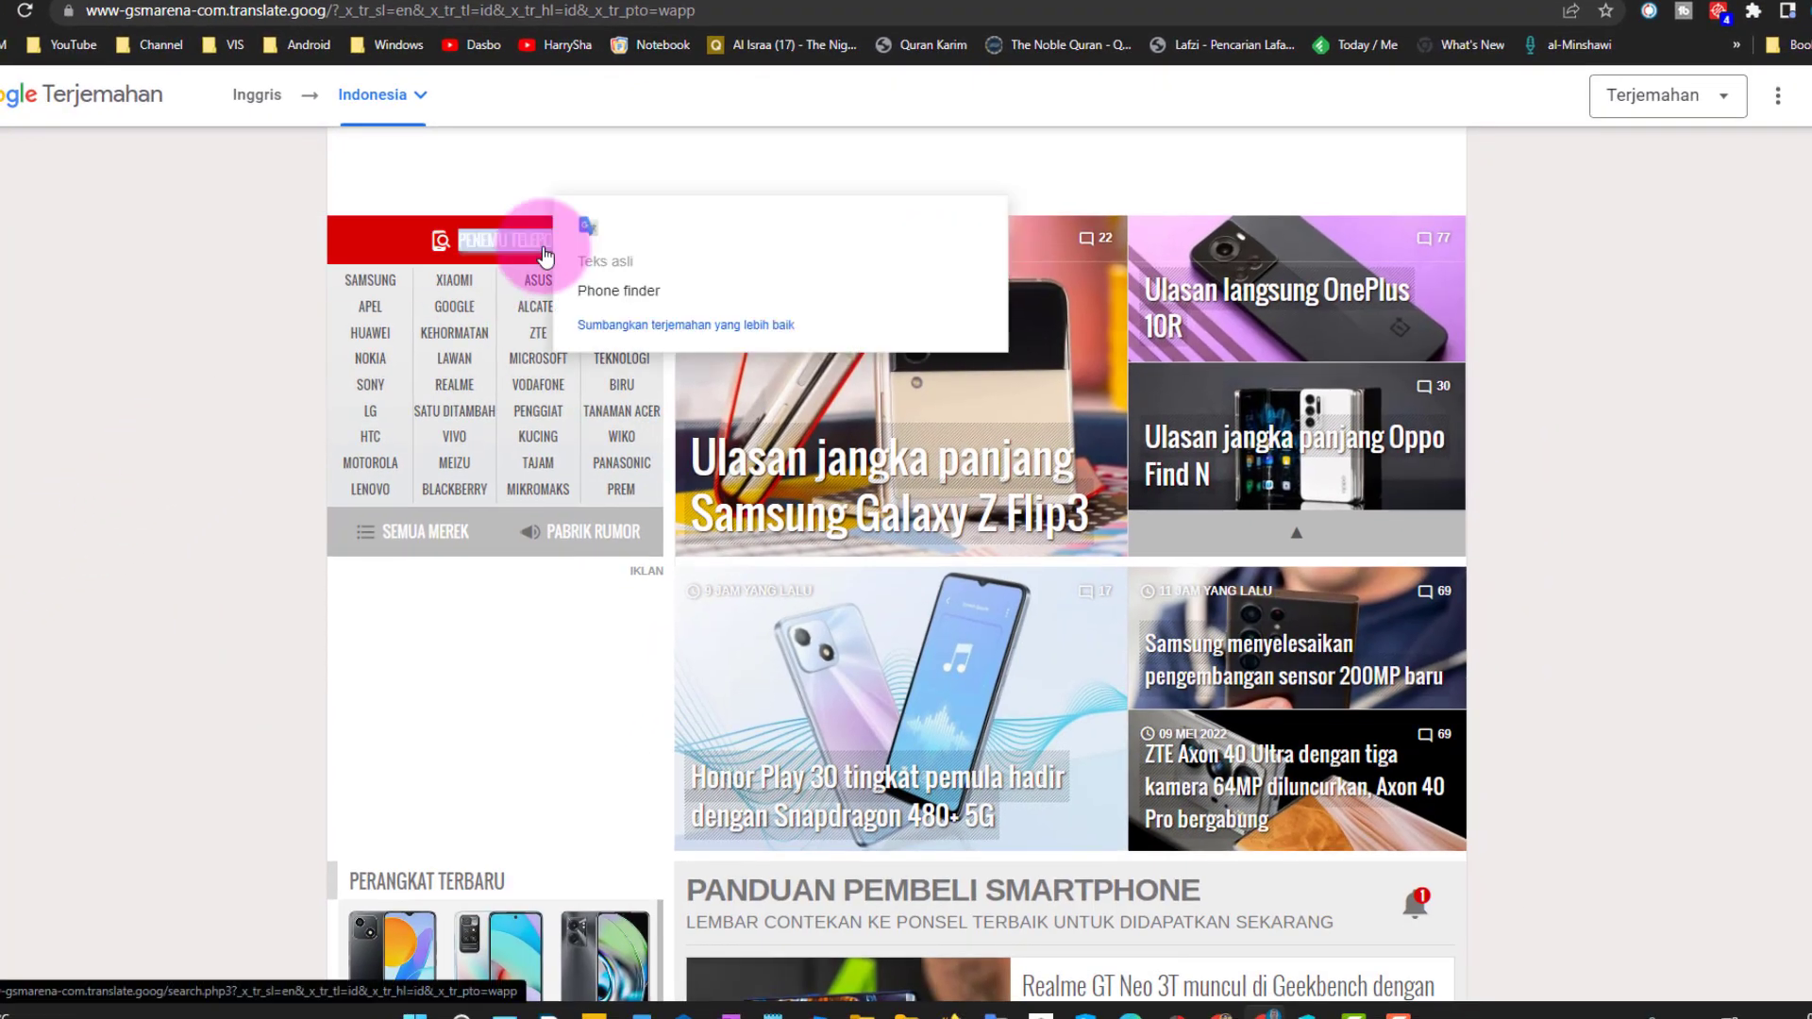
Look over the translated GSMArena home page and switch it to the original English version (Asli).
mouse_move(963, 529)
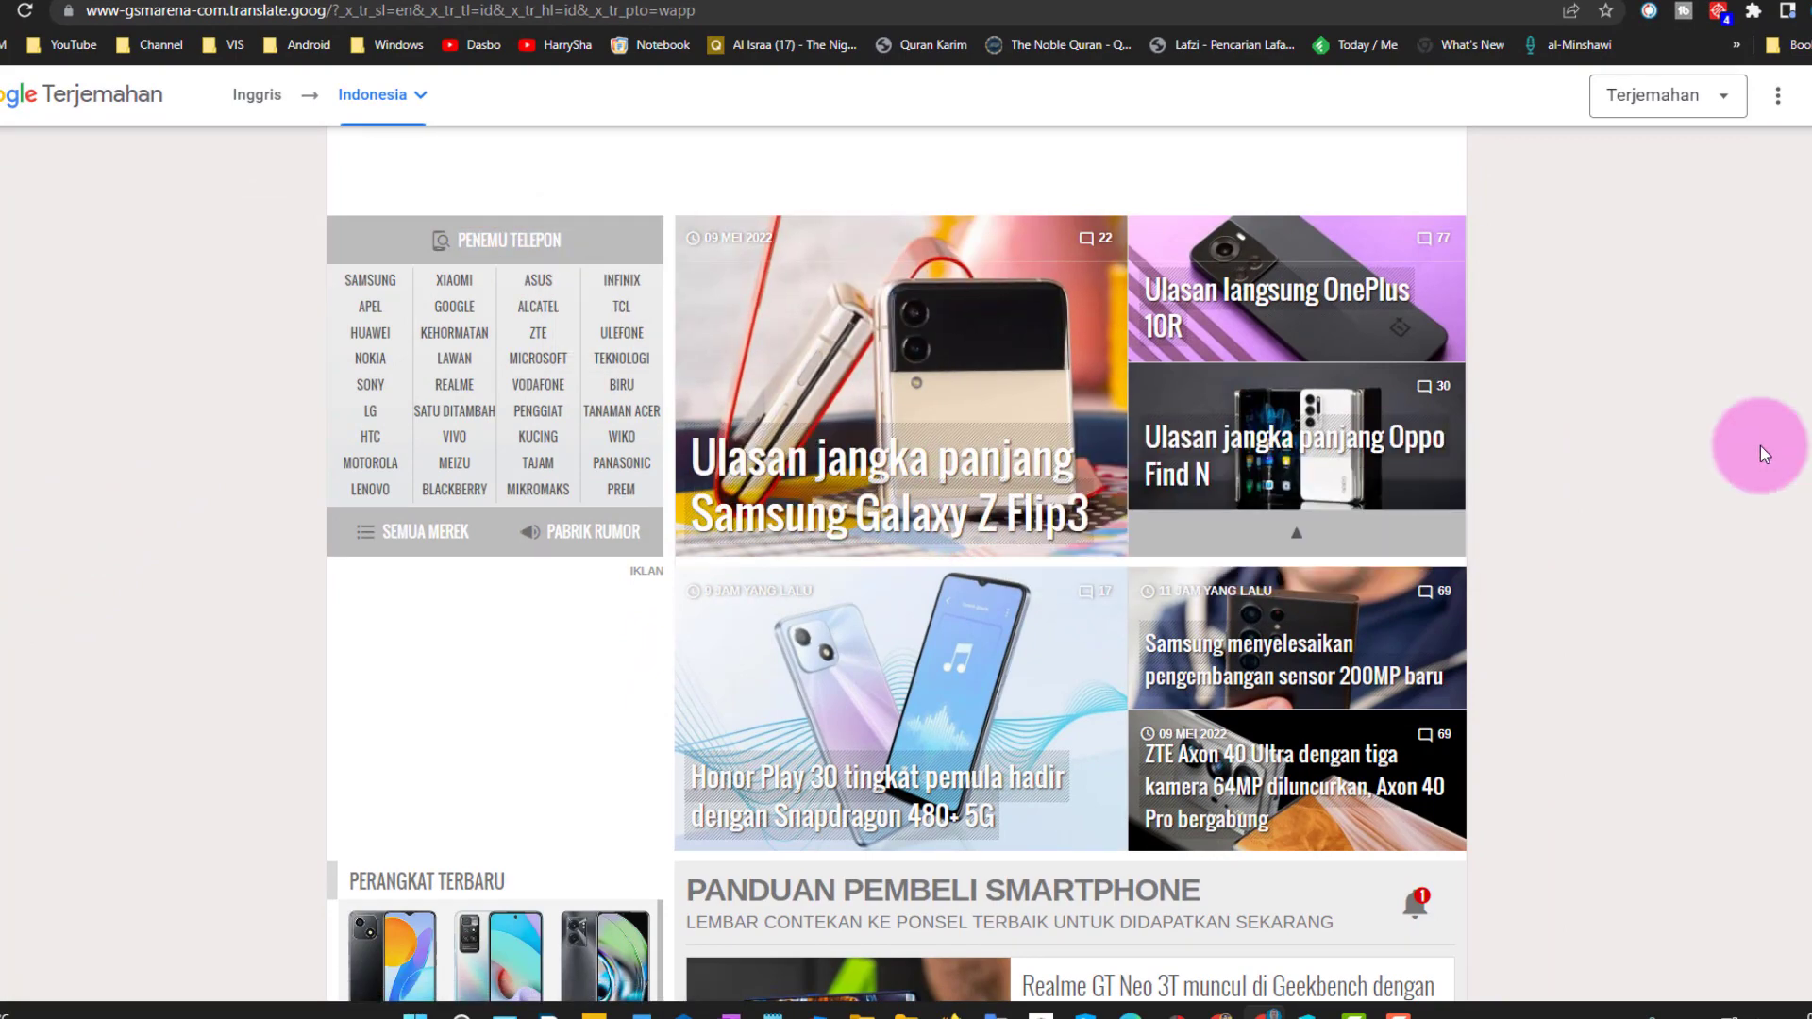
scroll(1759, 446, "down", 2)
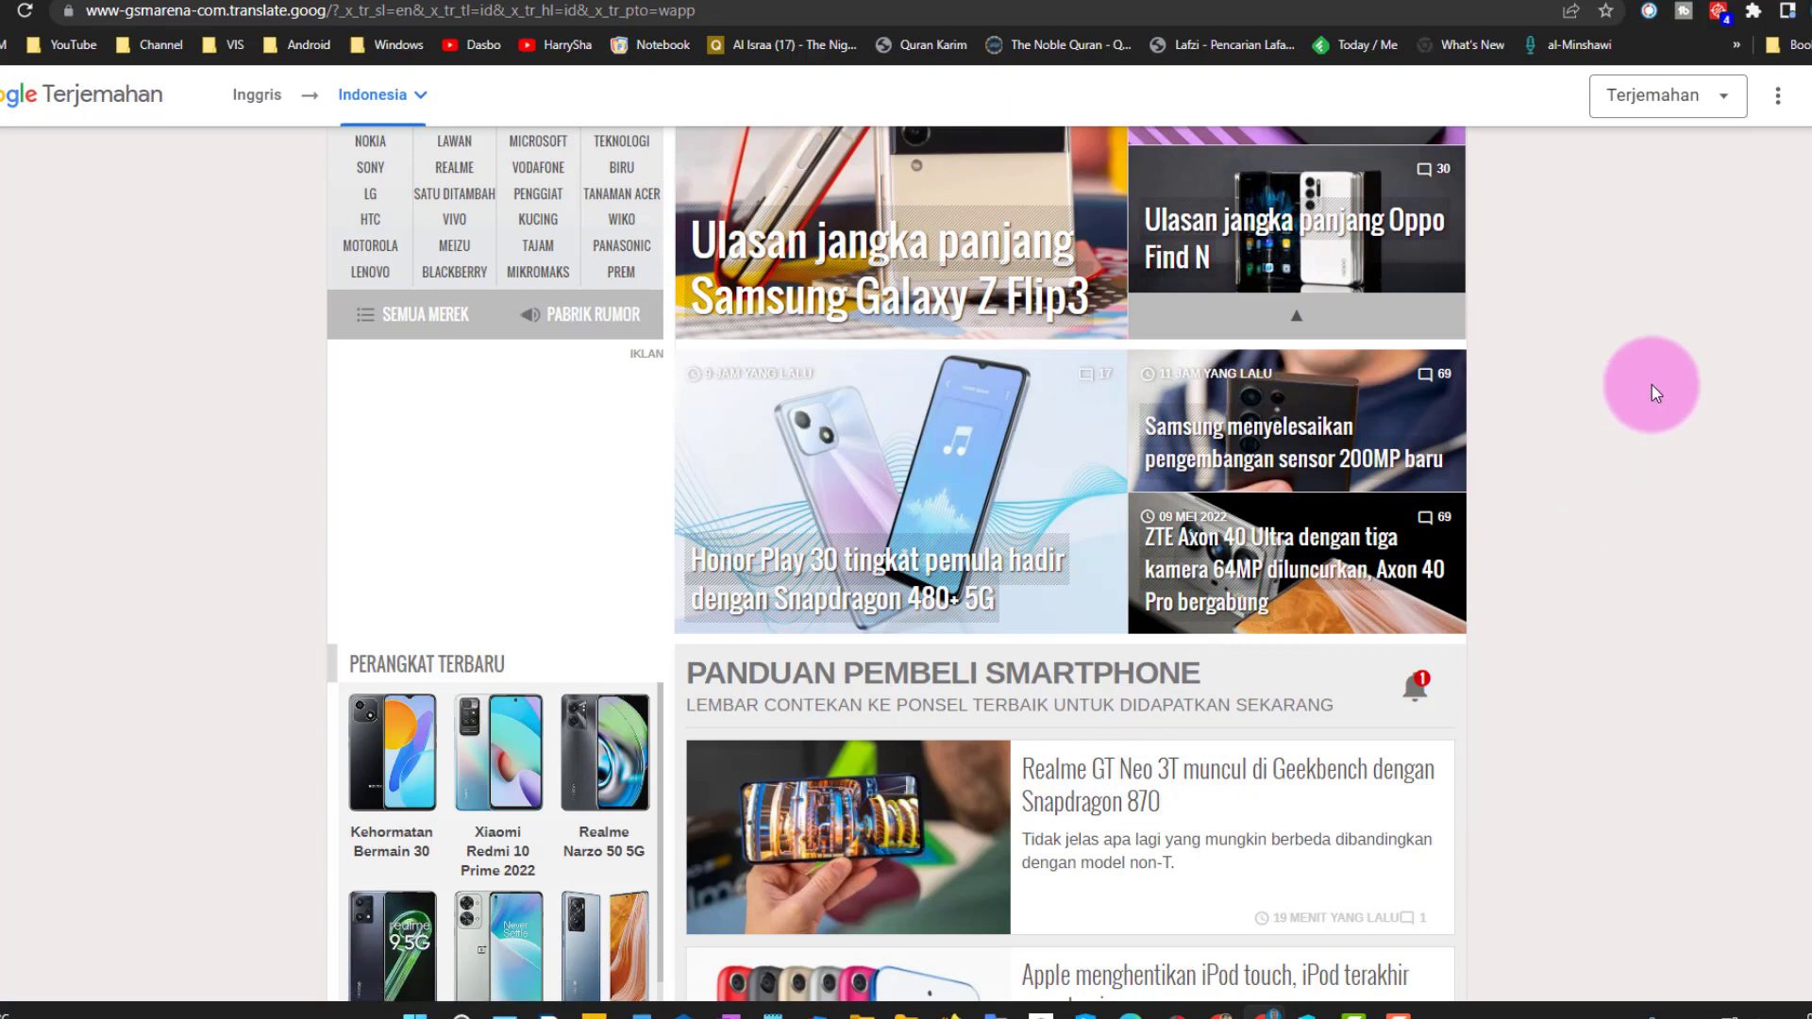
scroll(1651, 383, "up", 4)
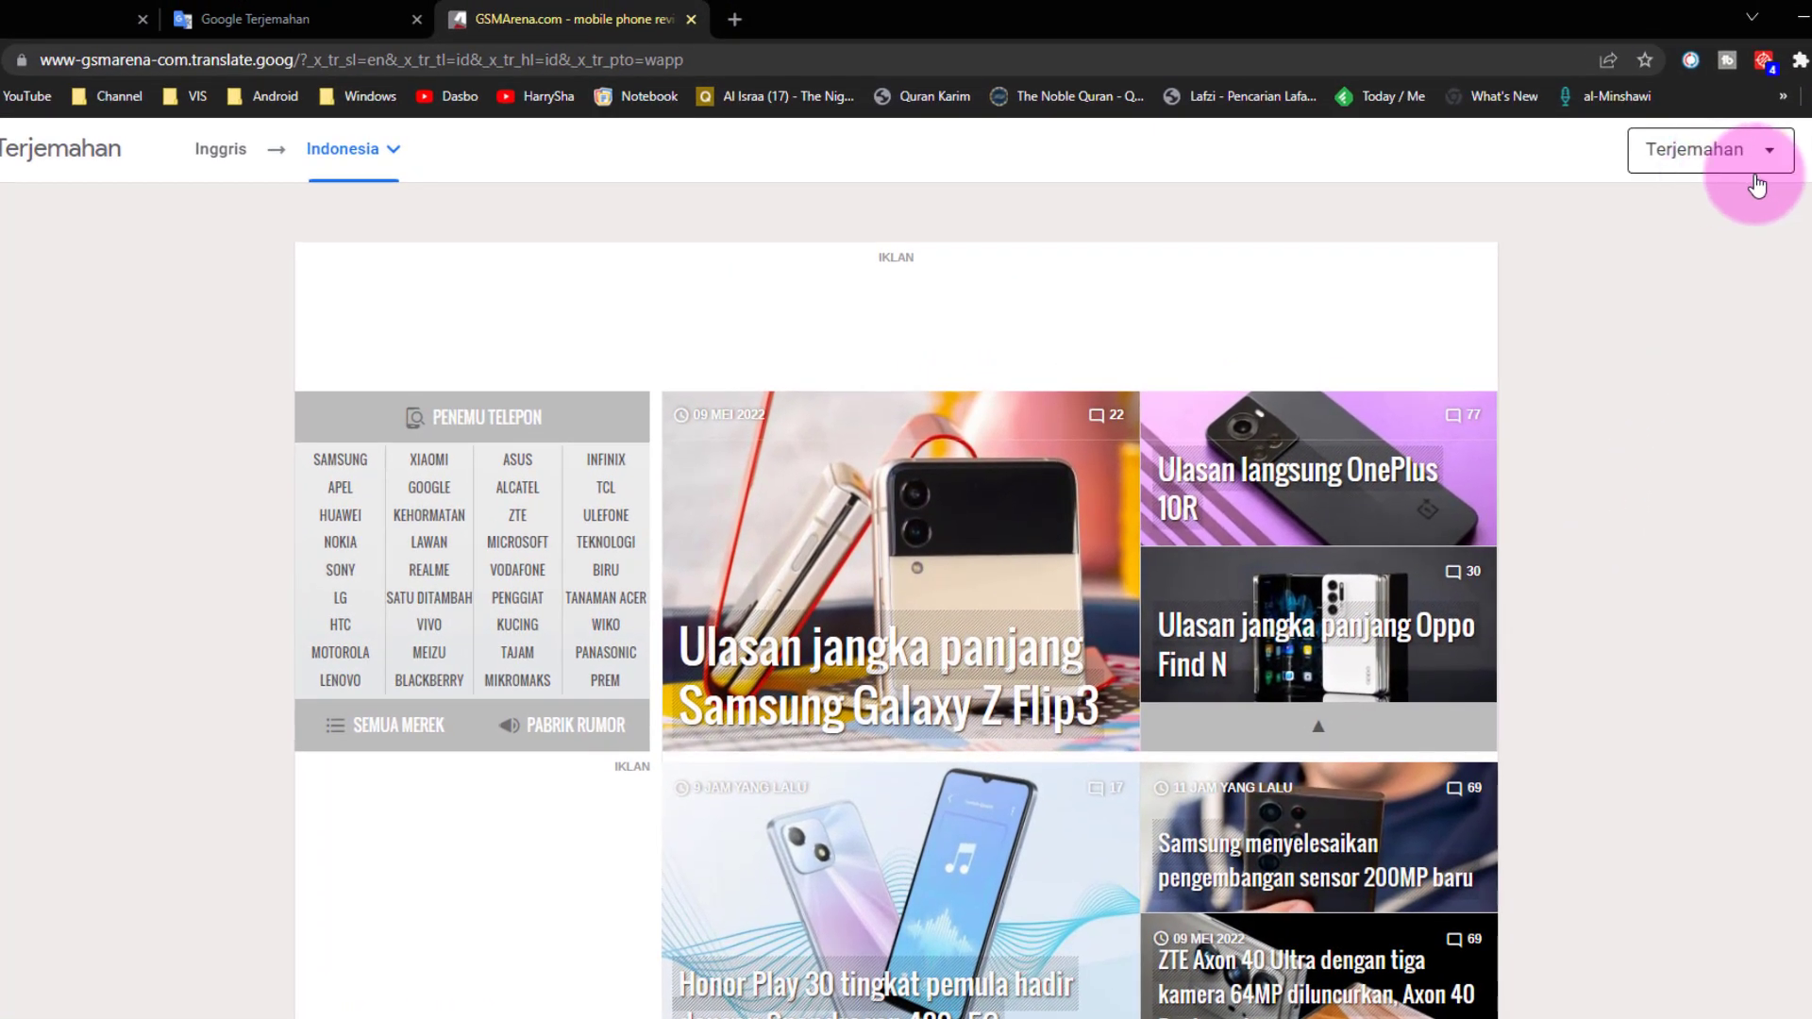
scroll(1746, 358, "down", 5)
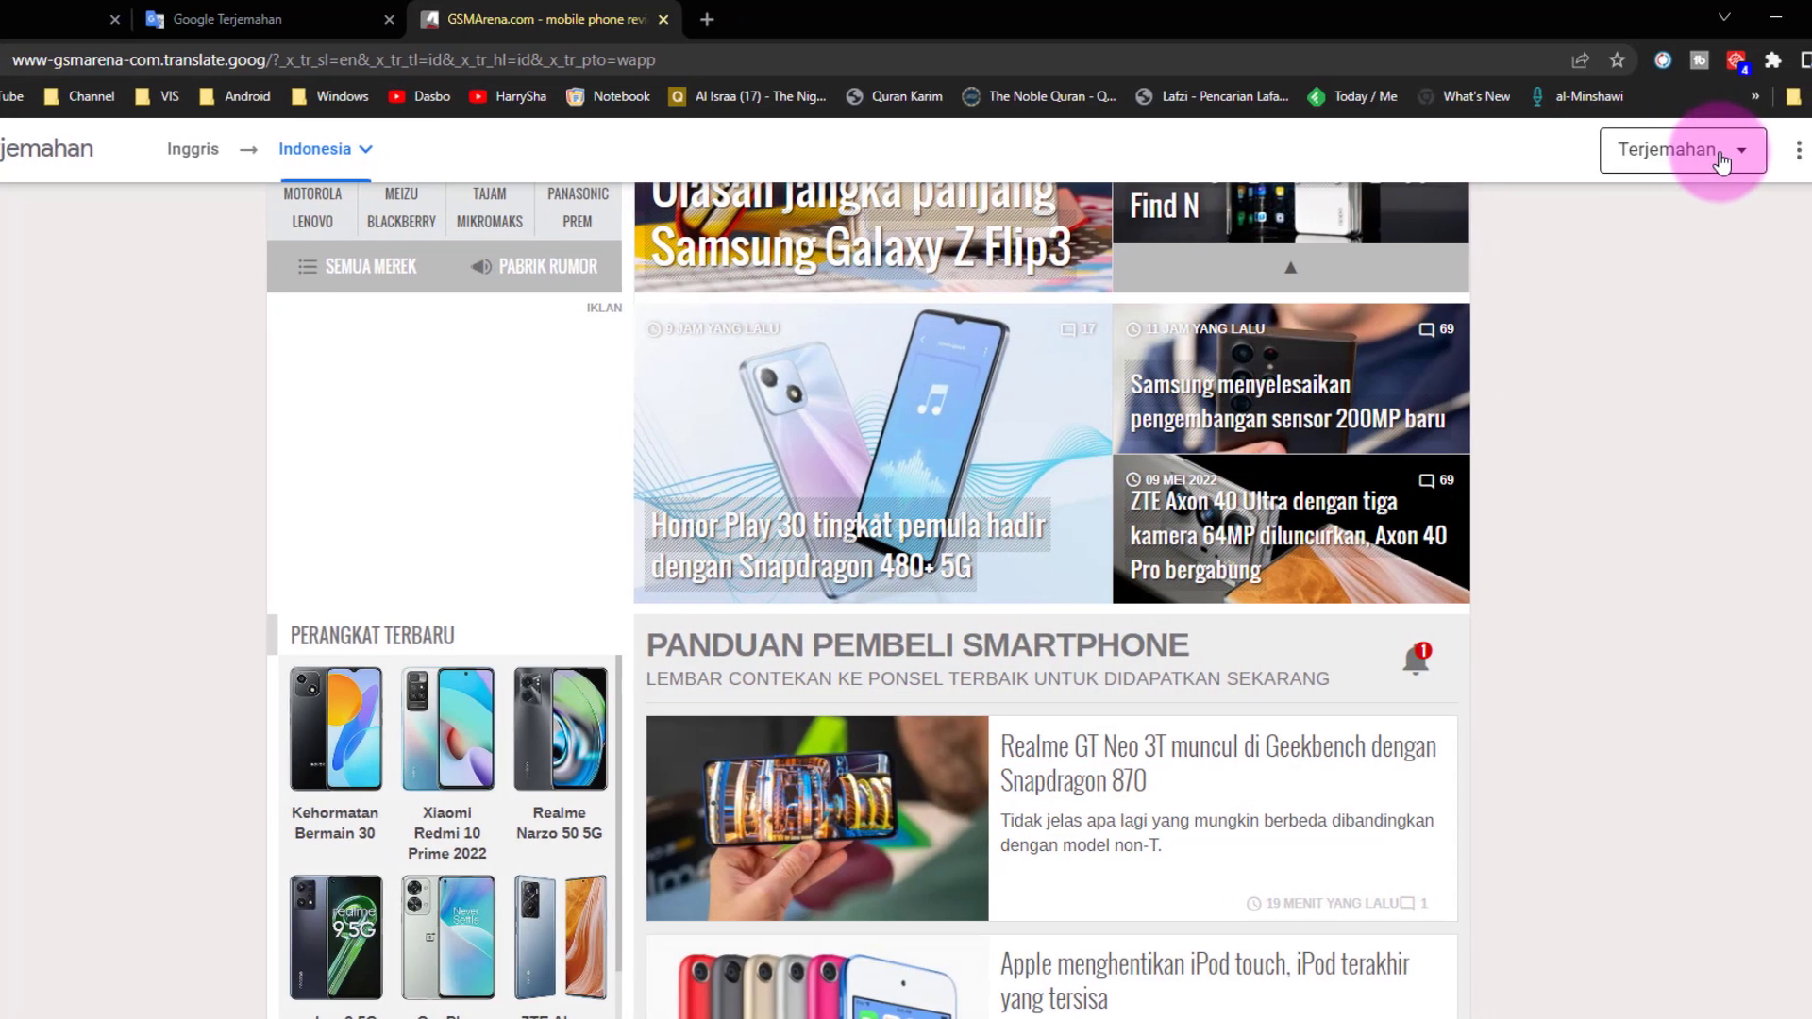
left_click(1719, 159)
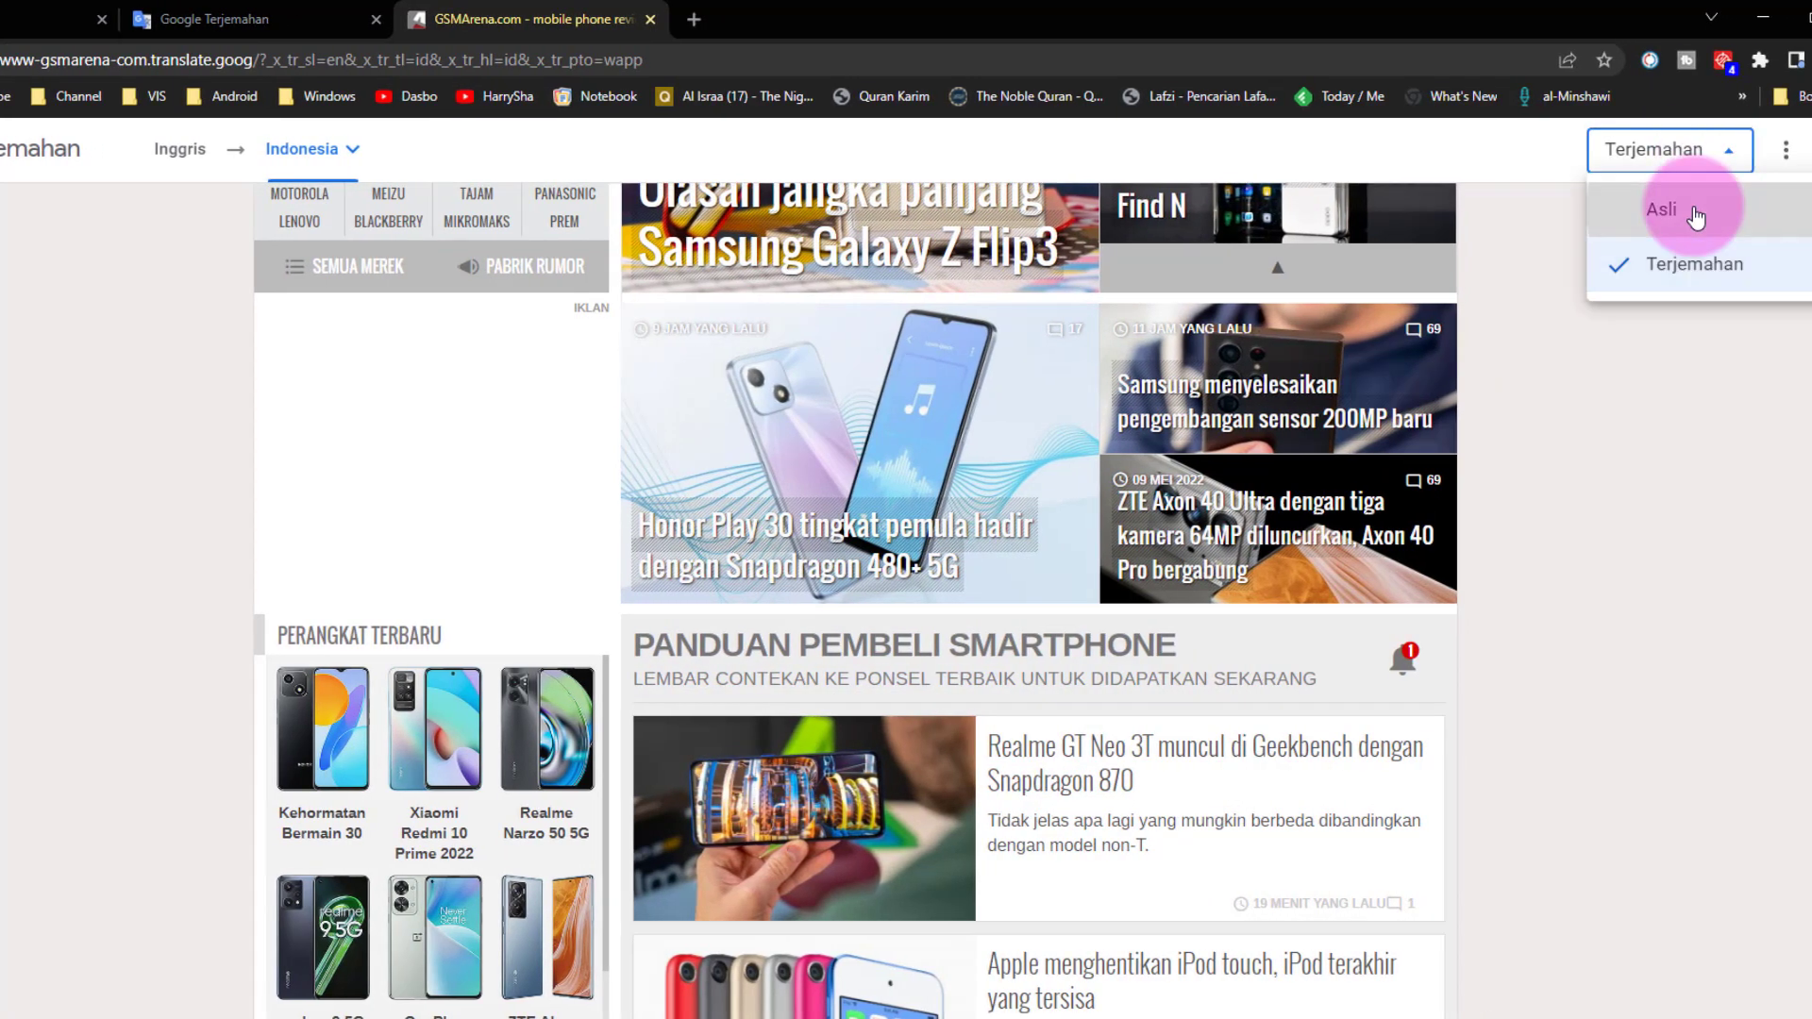
left_click(1703, 212)
scroll(1718, 501, "down", 4)
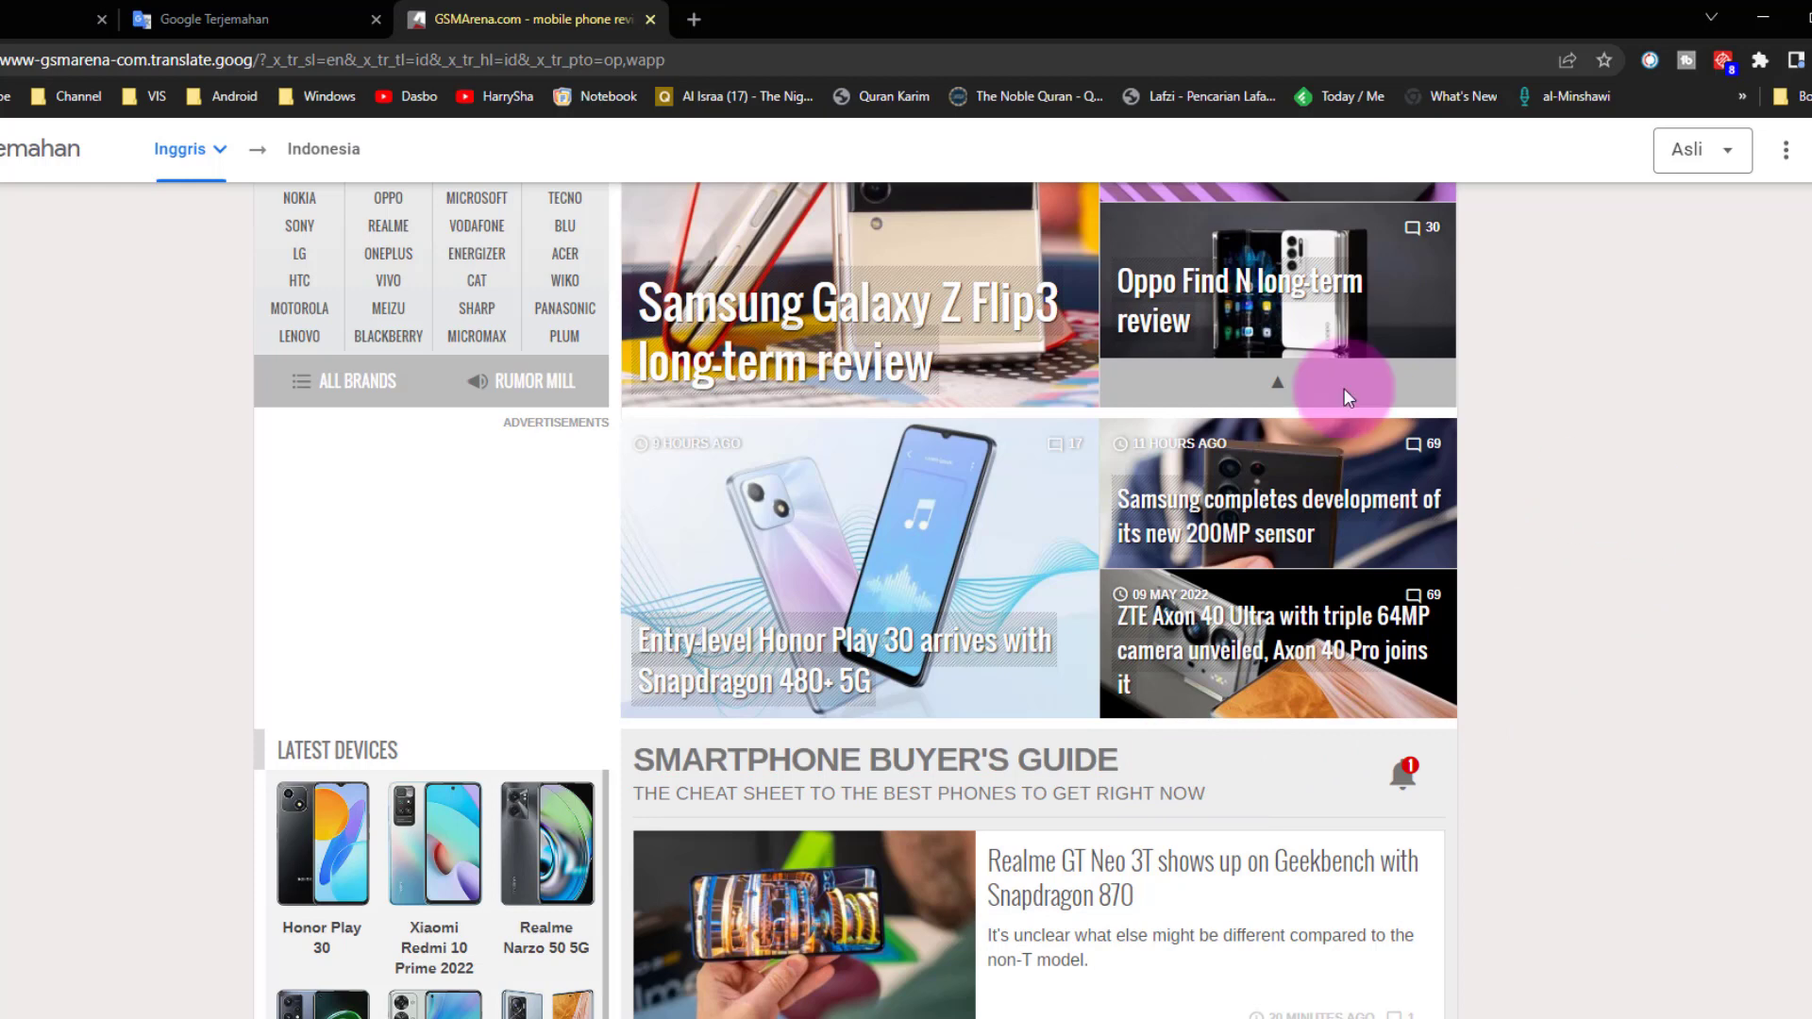
Duplicate the GSMArena tab and set the duplicate to show the Indonesian translation (Terjemahan).
right_click(544, 31)
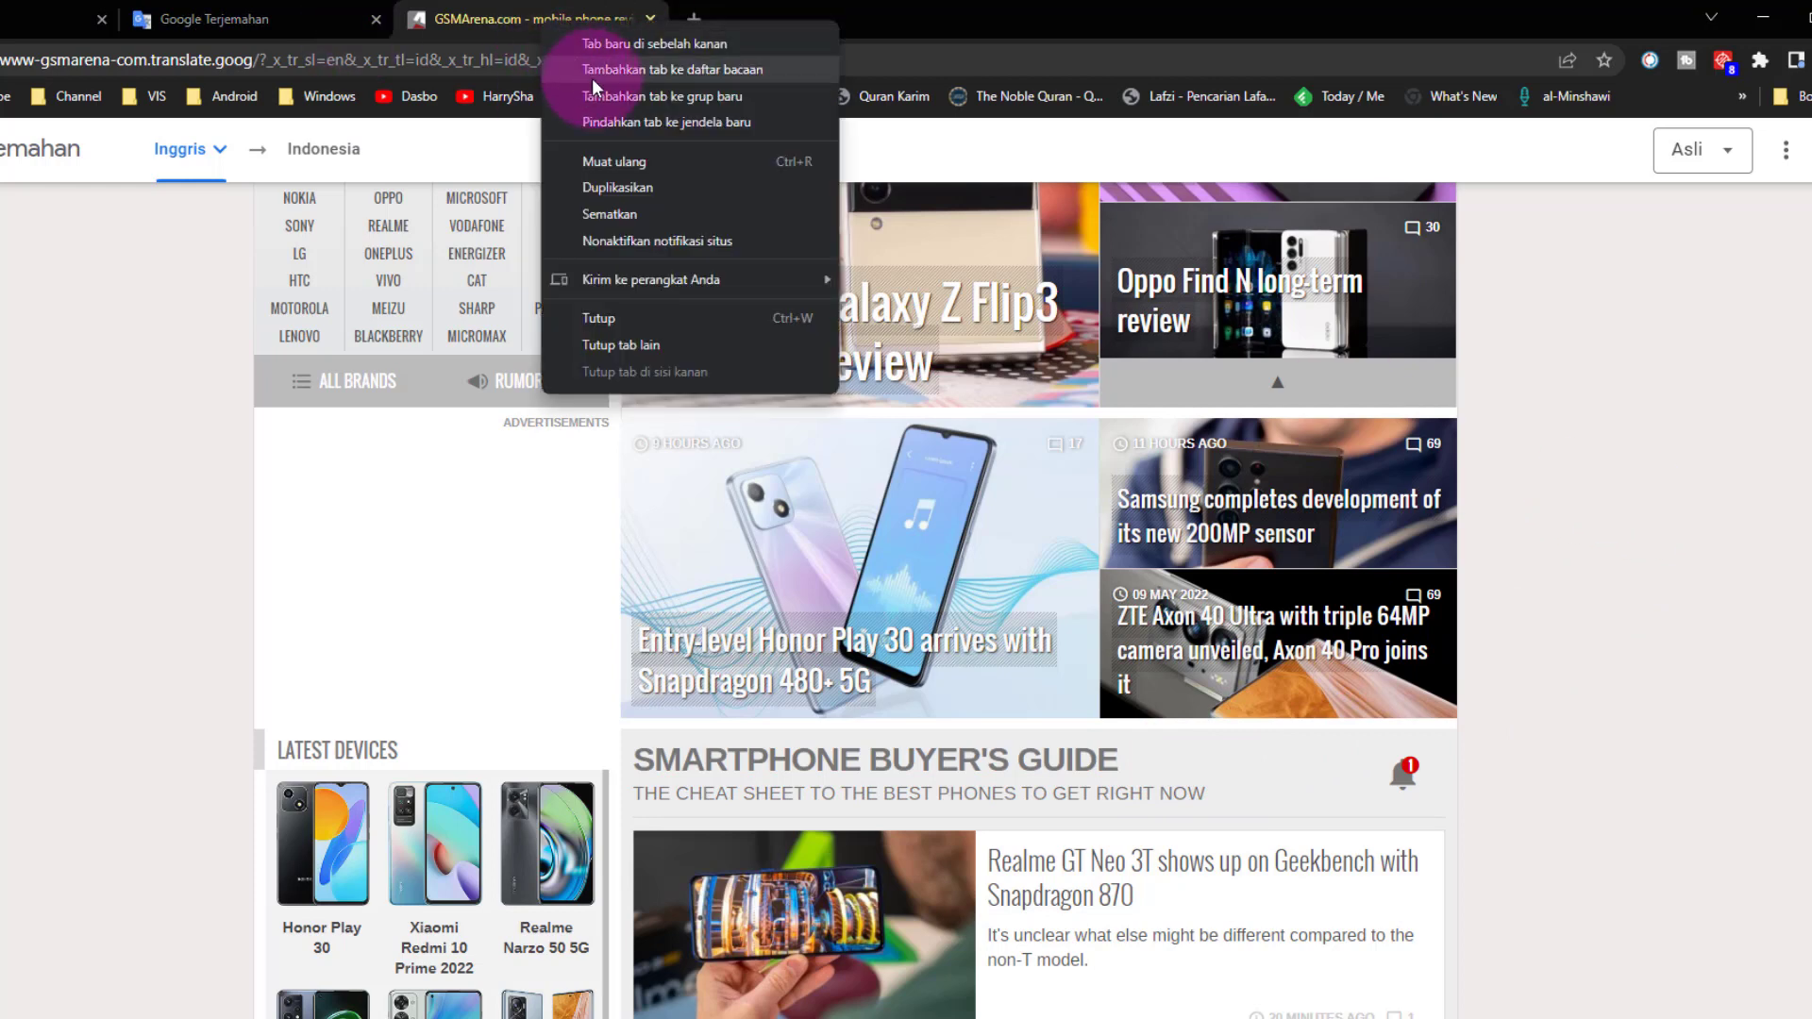
left_click(659, 190)
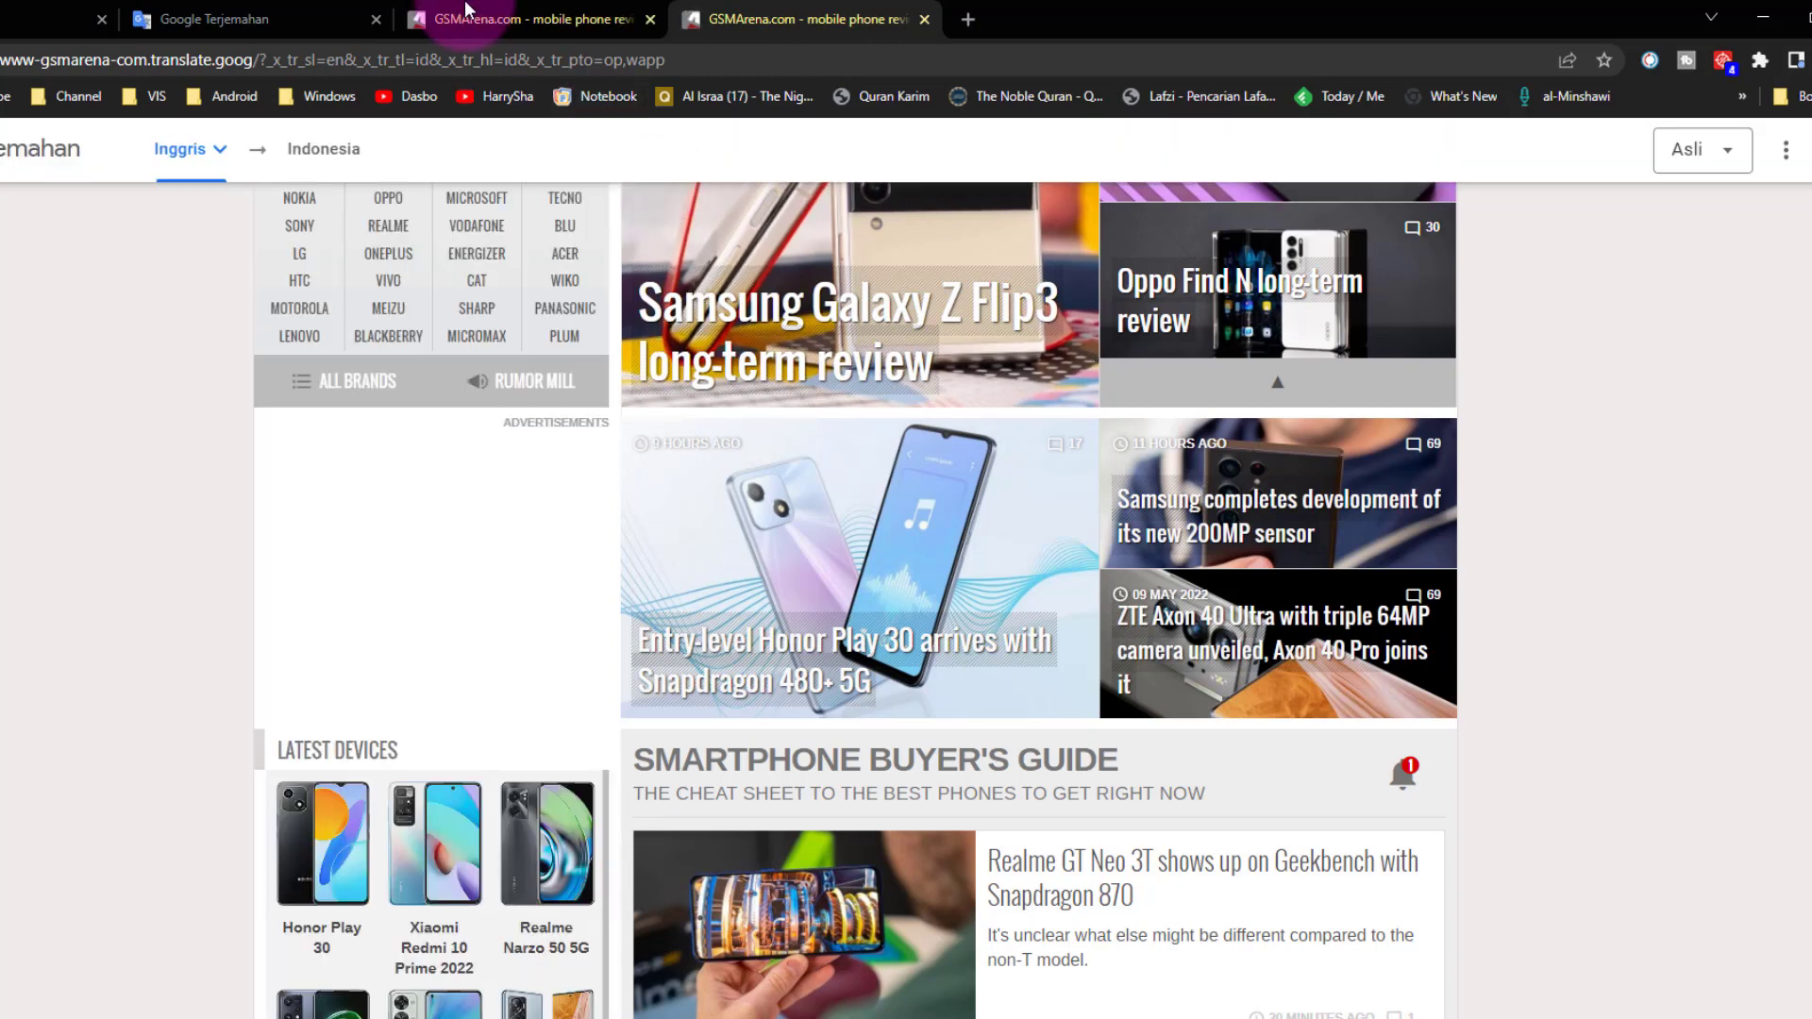
left_click(523, 19)
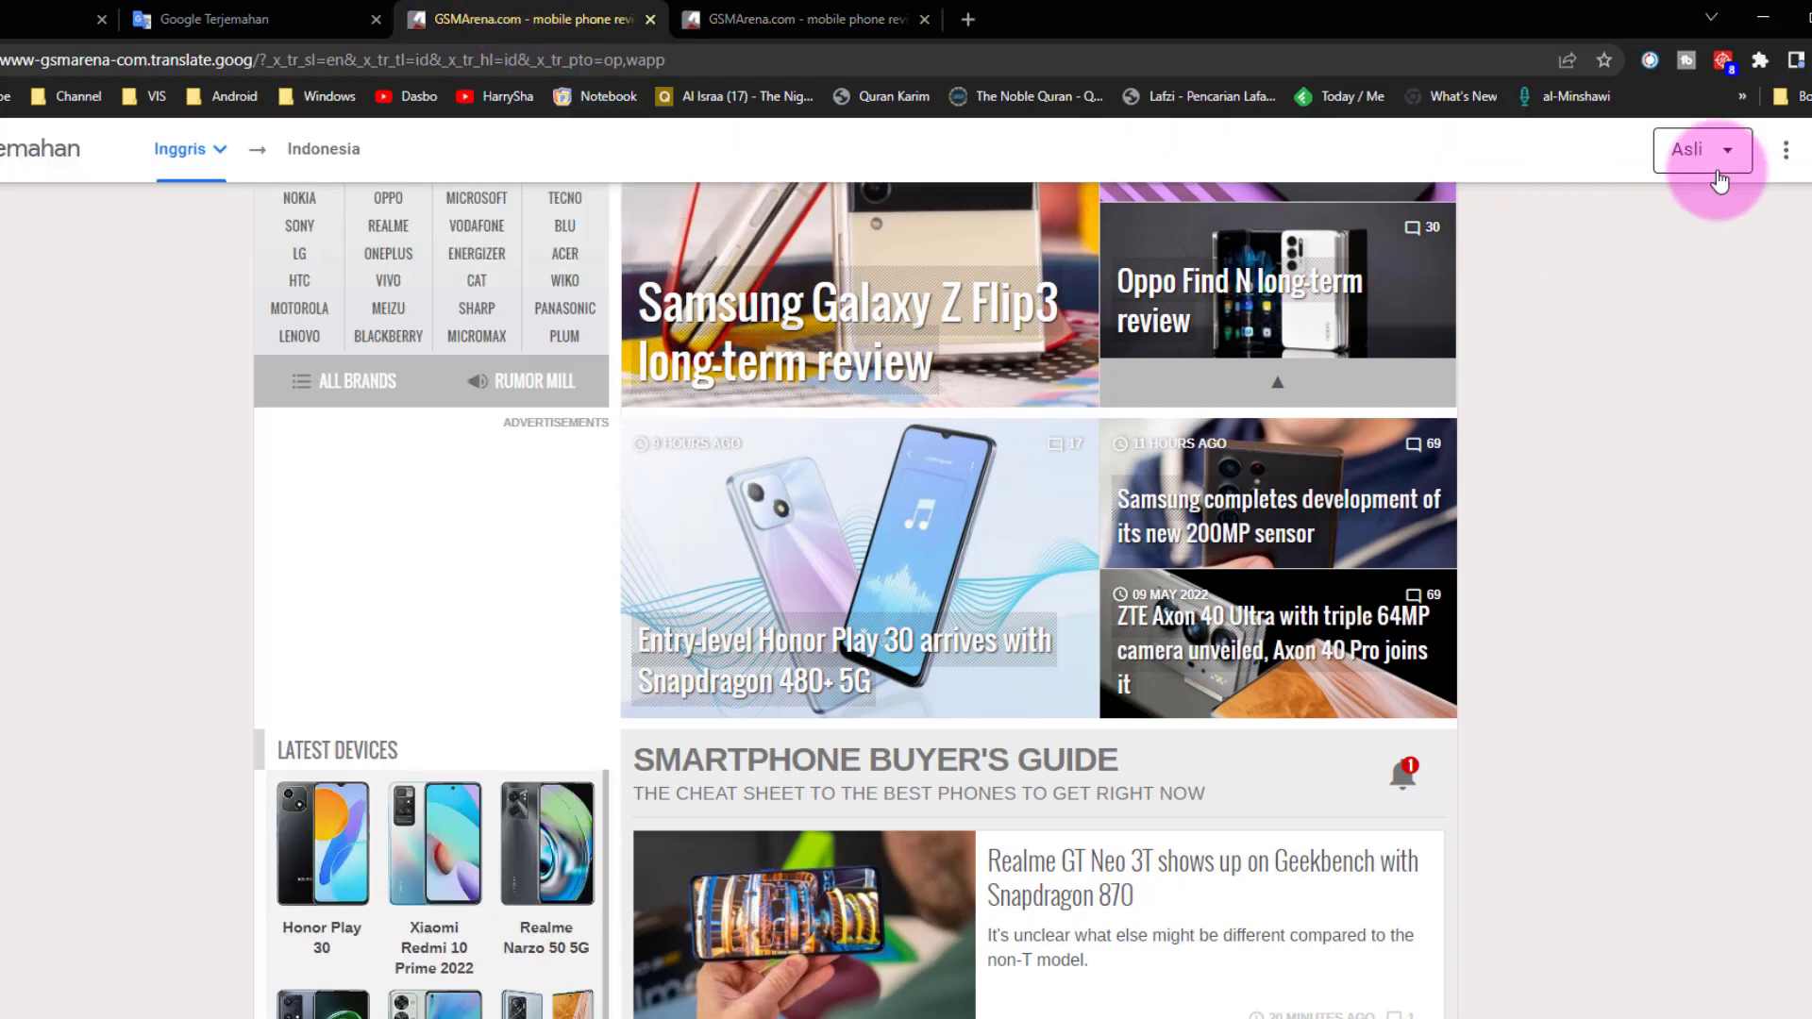
left_click(833, 21)
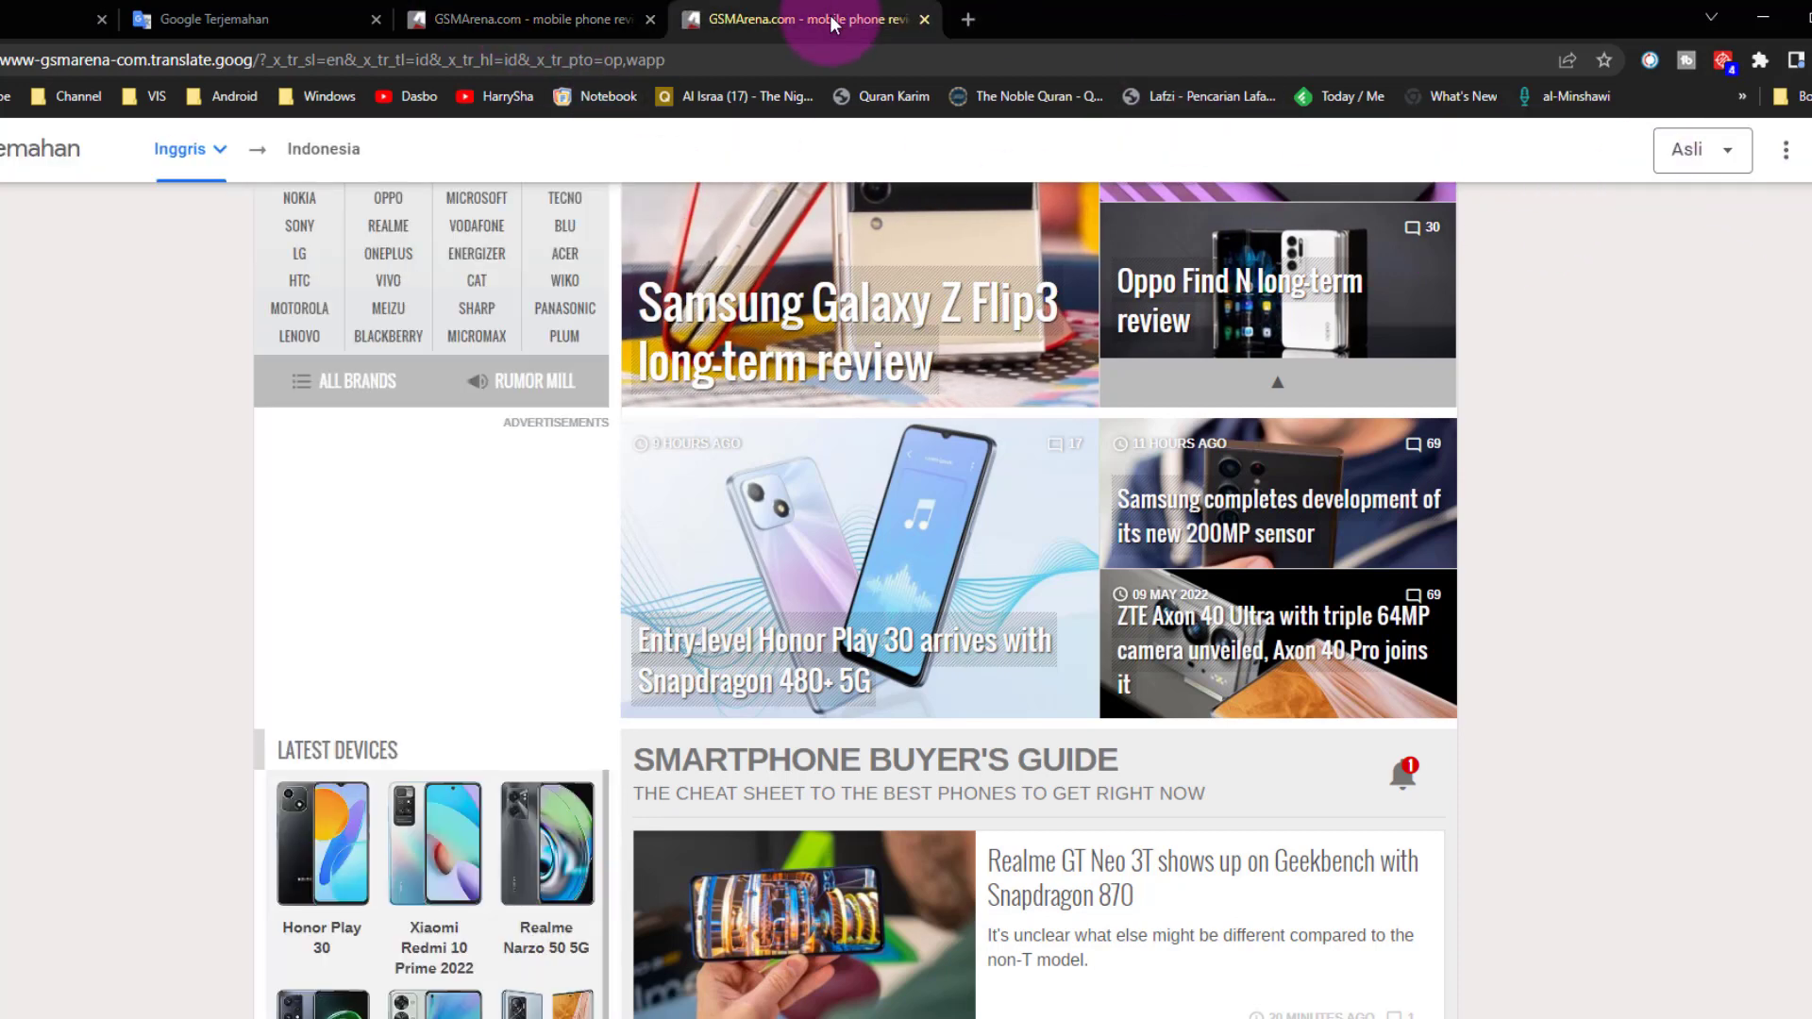
left_click(1708, 151)
left_click(1673, 282)
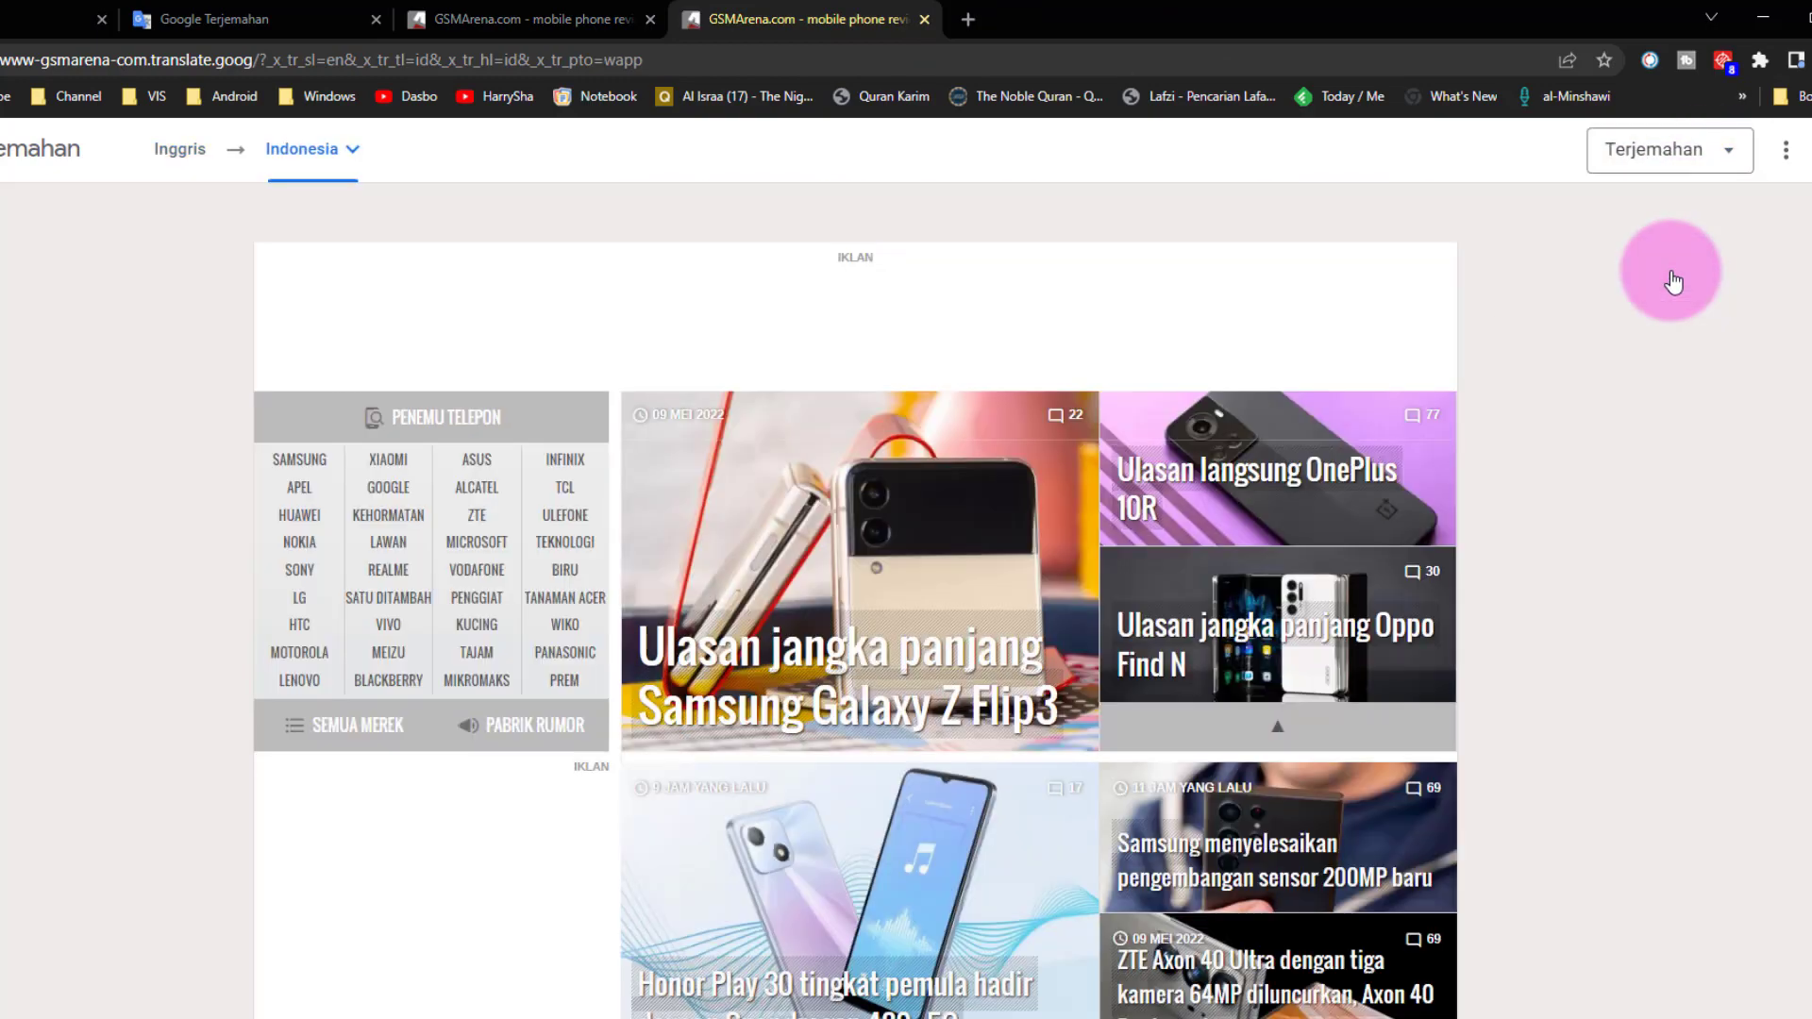
scroll(1675, 279, "down", 1)
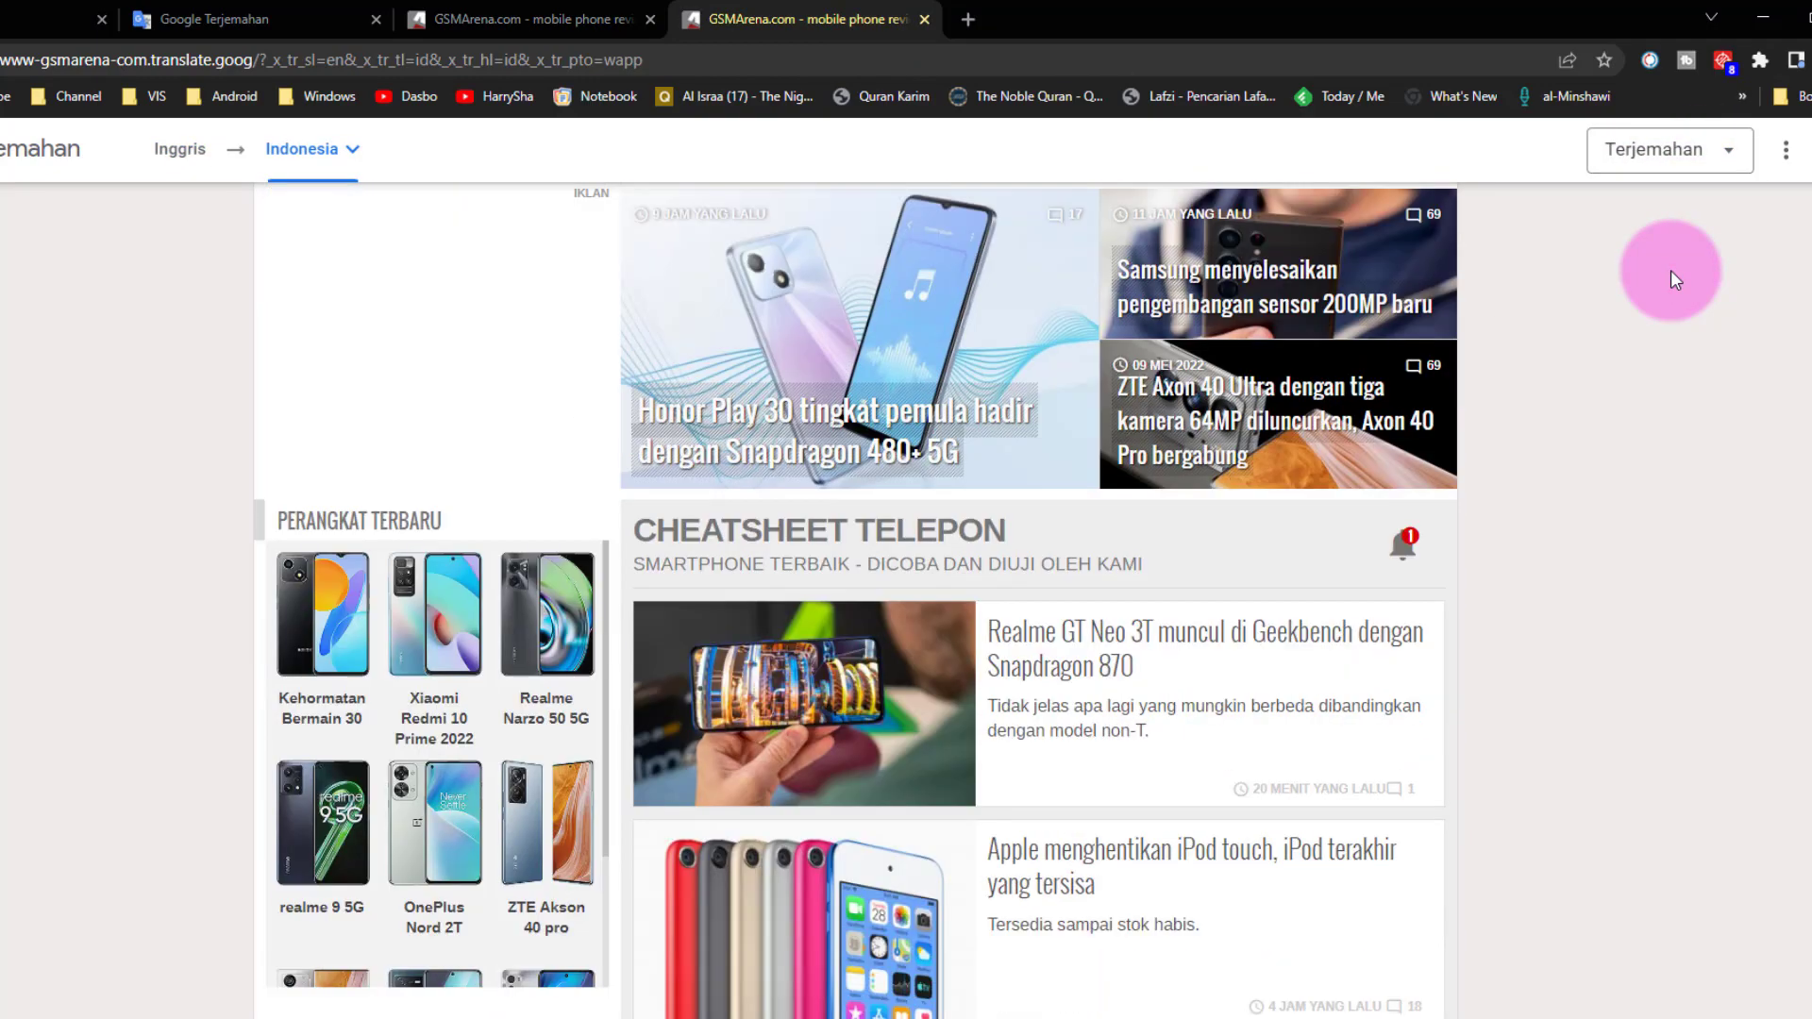
Return to the original English GSMArena tab and open the article "Apple begins testing folding panels for iPhone and iPad".
left_click(533, 19)
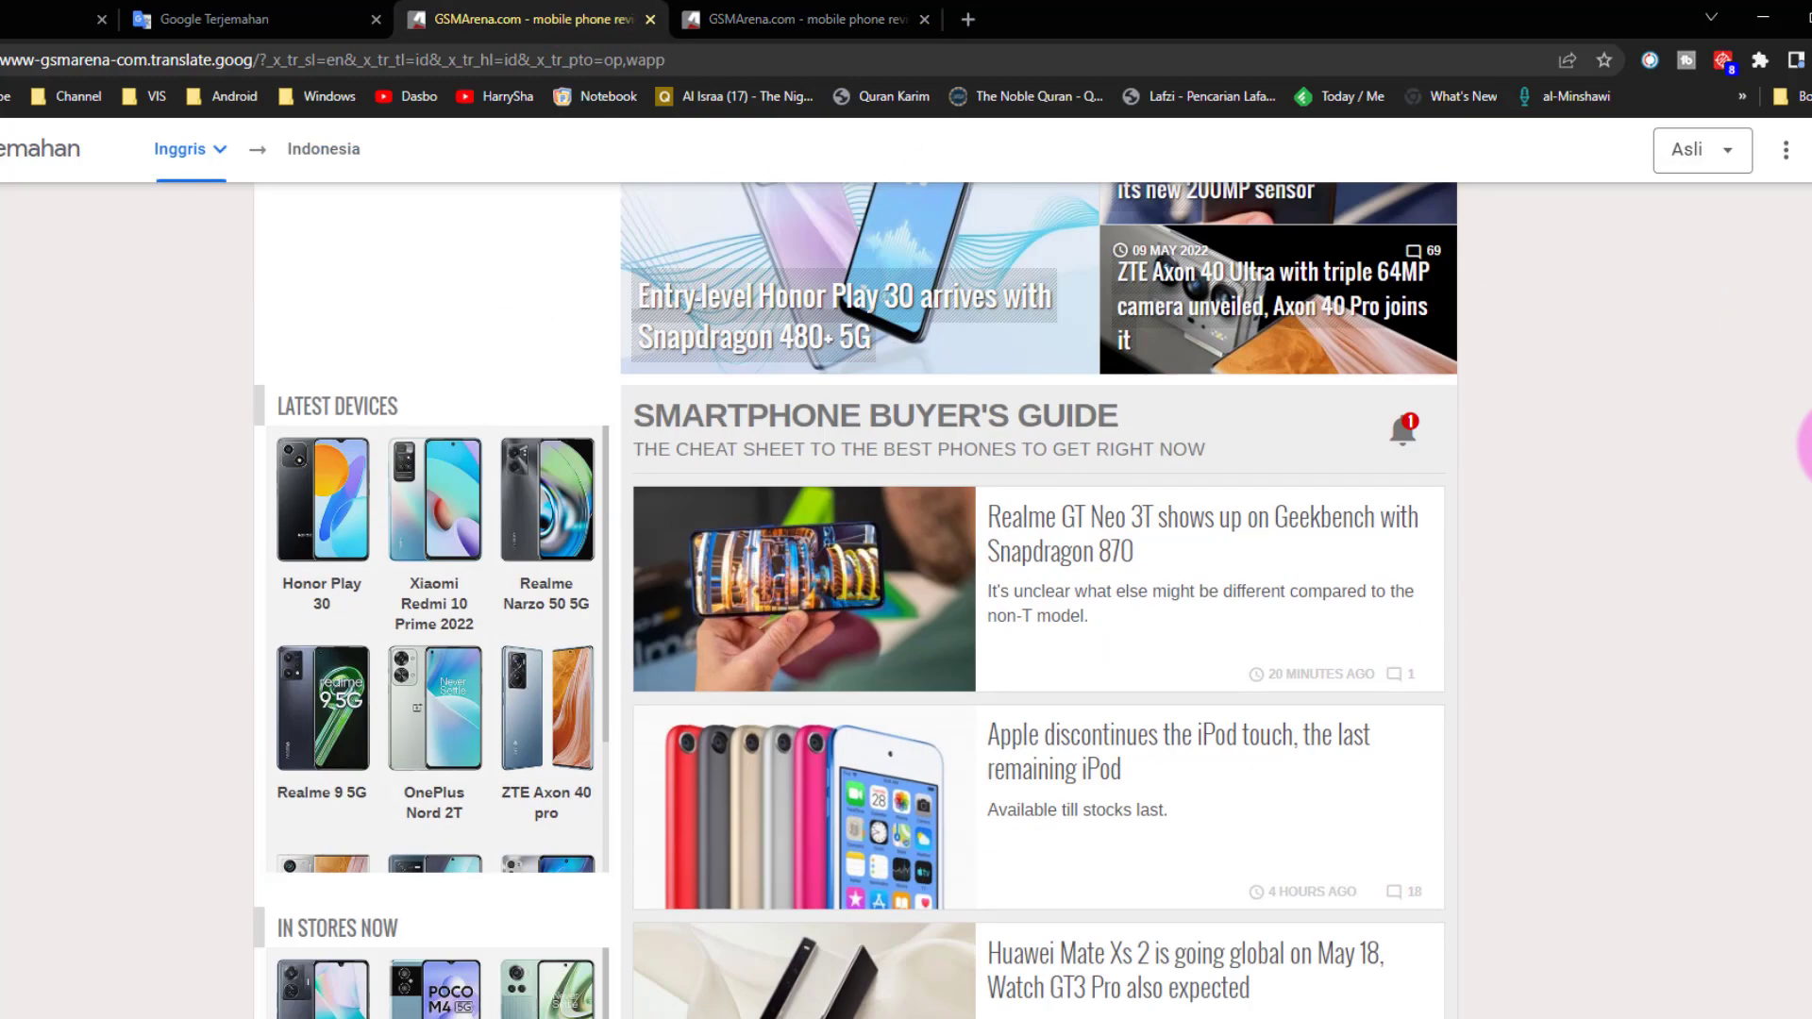
scroll(1375, 768, "down", 6)
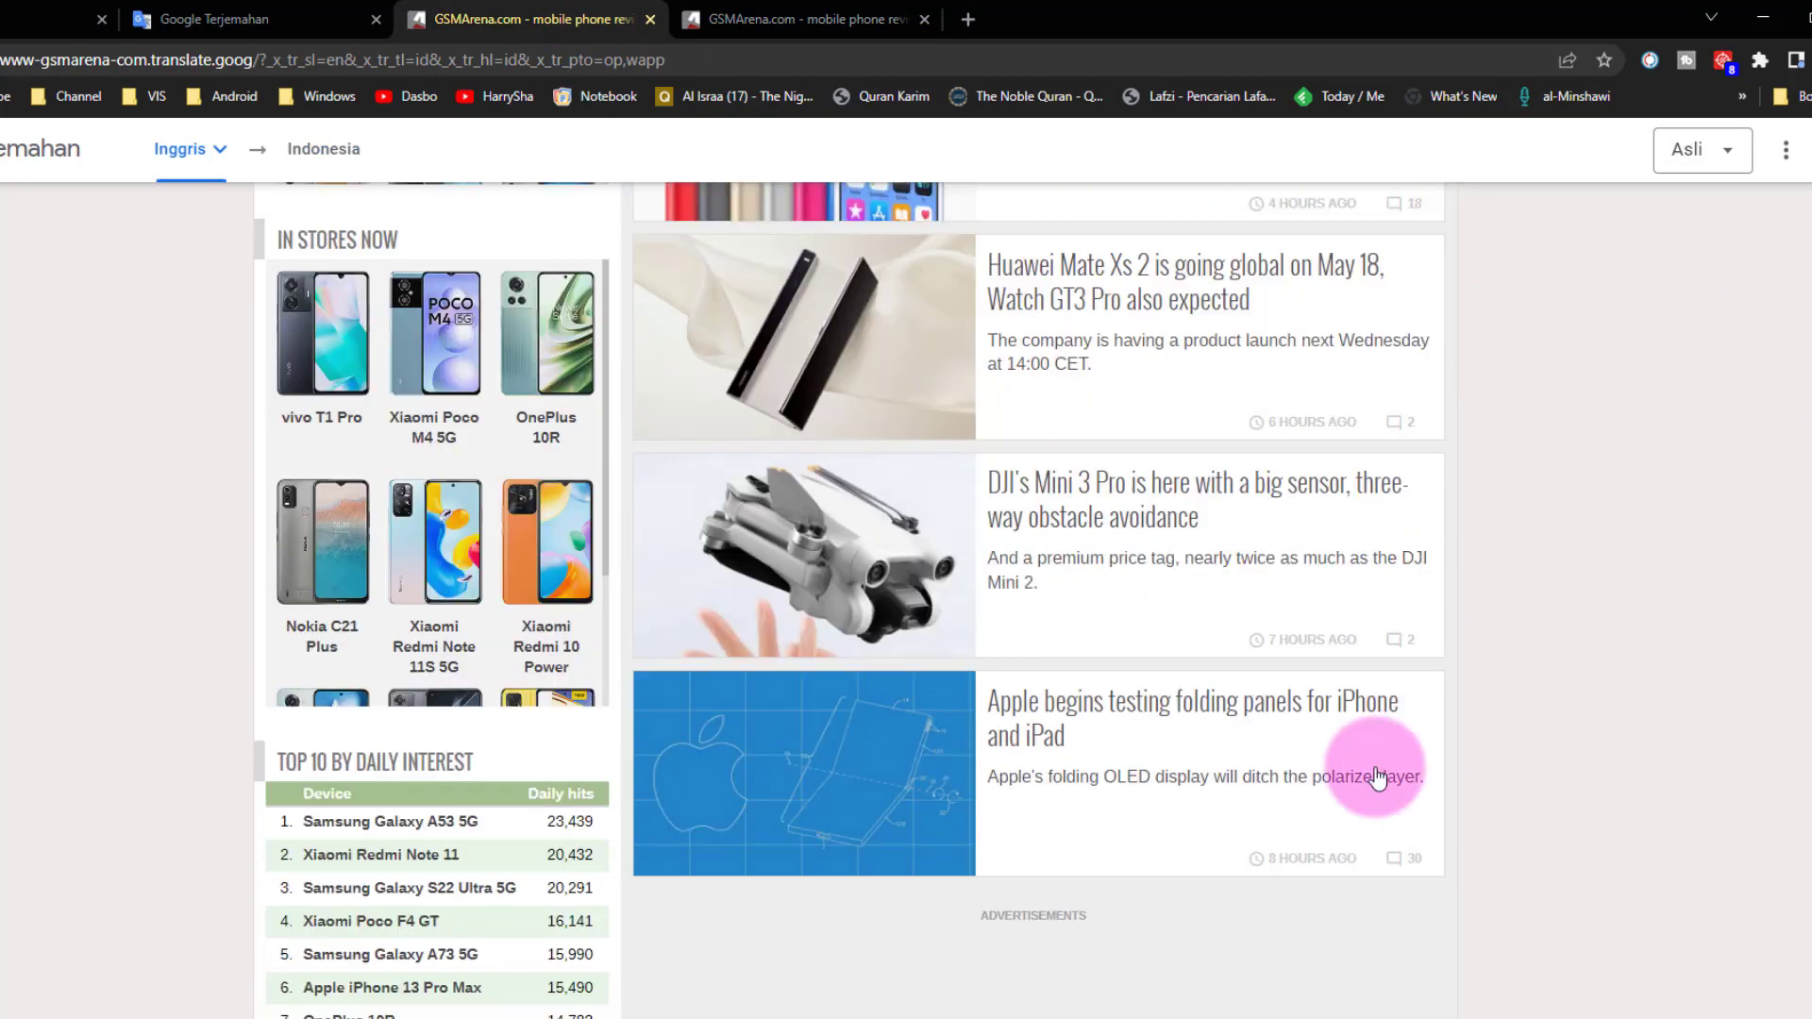
left_click(1160, 717)
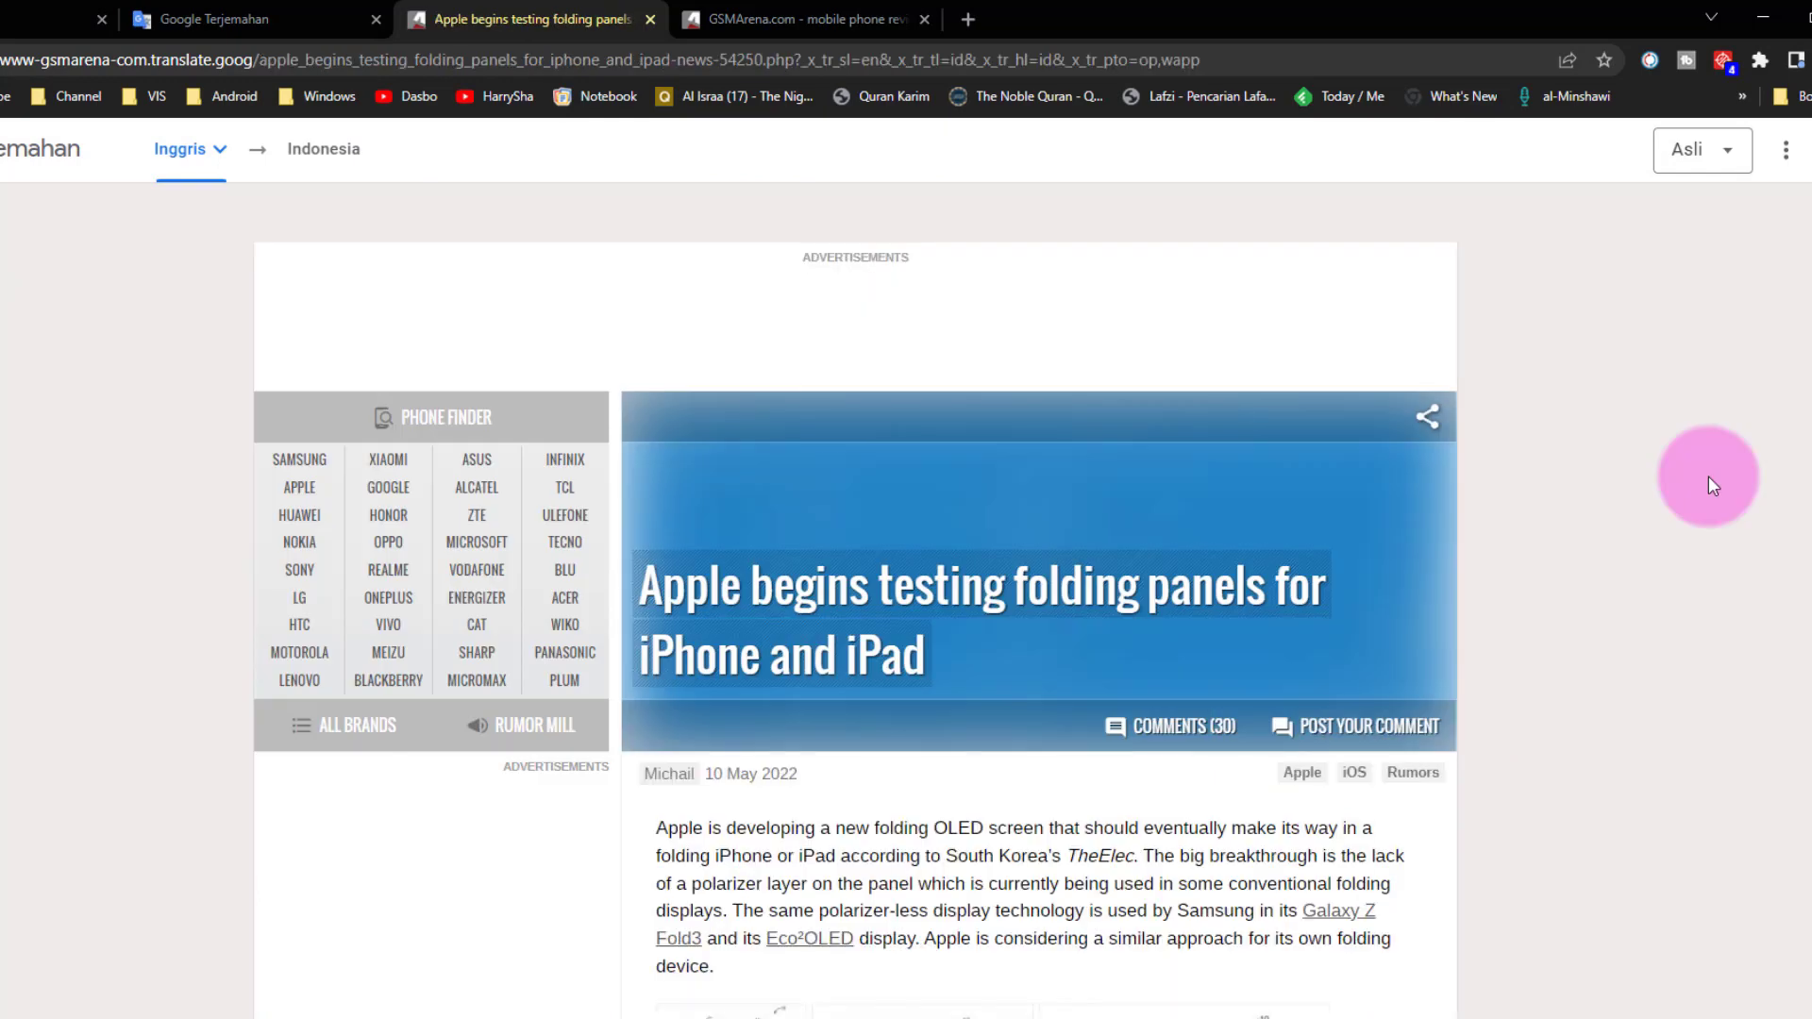
scroll(1710, 483, "down", 1)
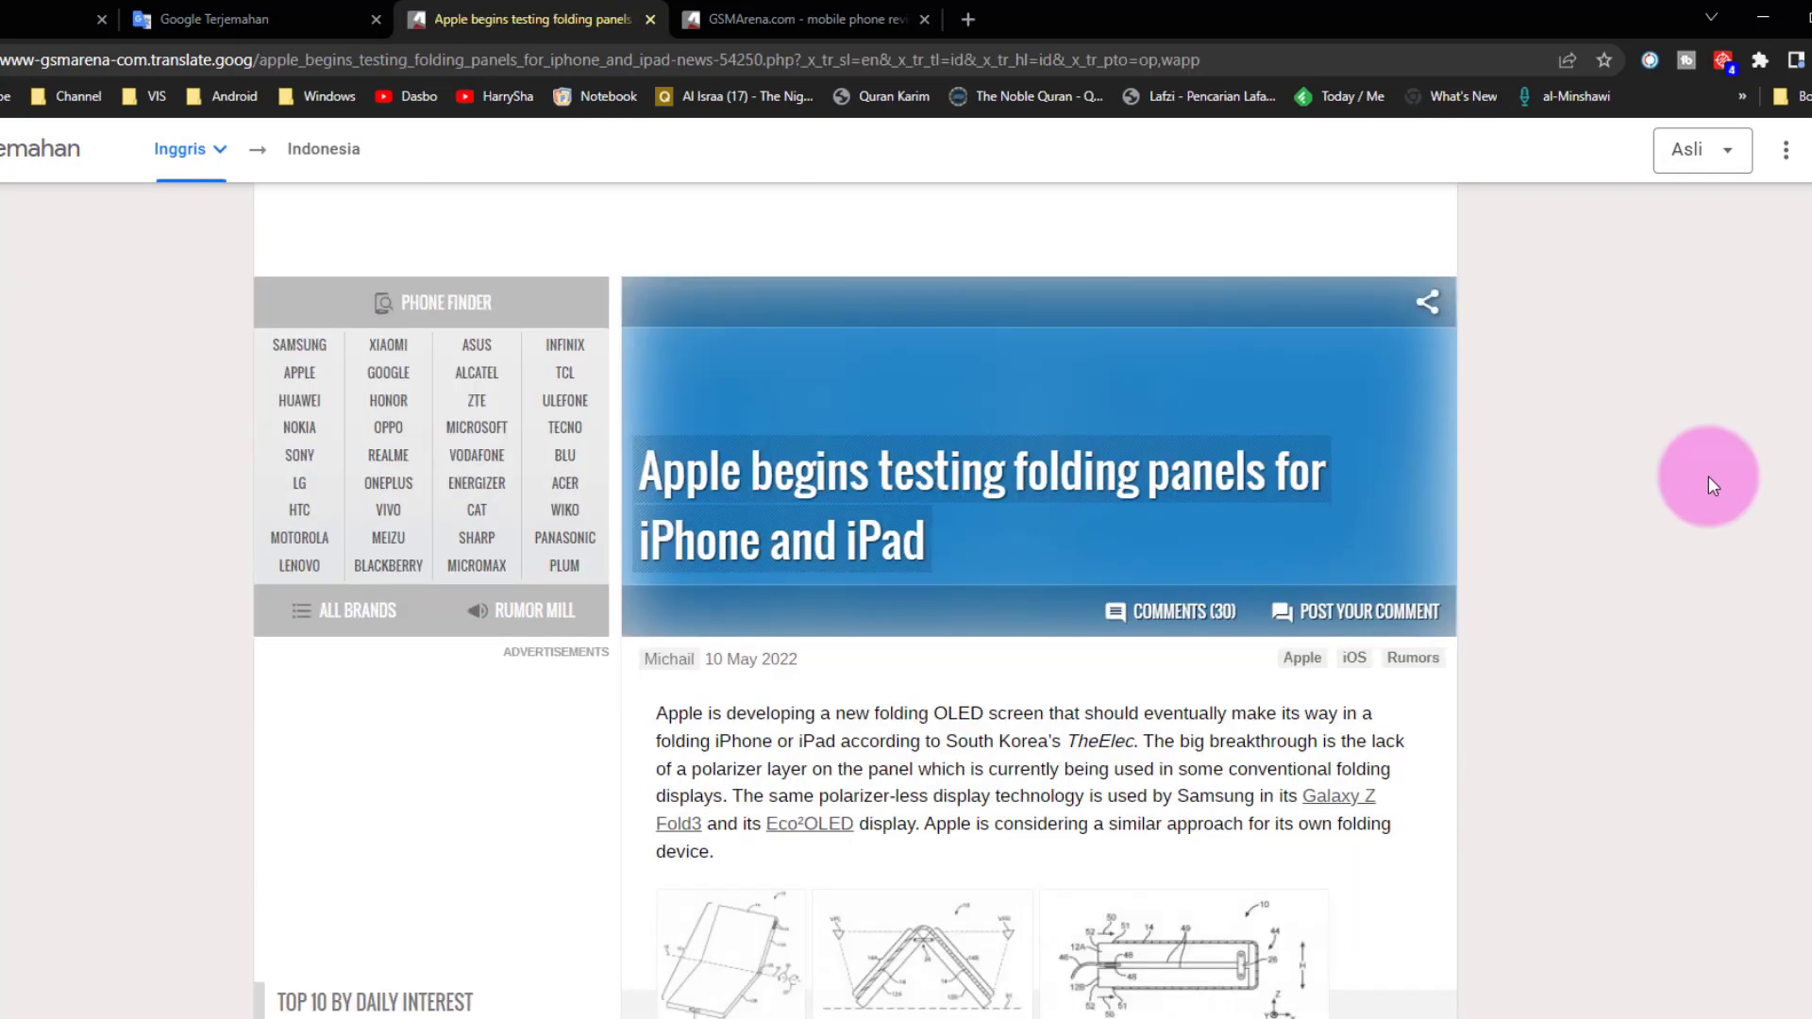
Switch the Apple folding panels article to its Indonesian translation and view the original text of its headline.
left_click(1708, 163)
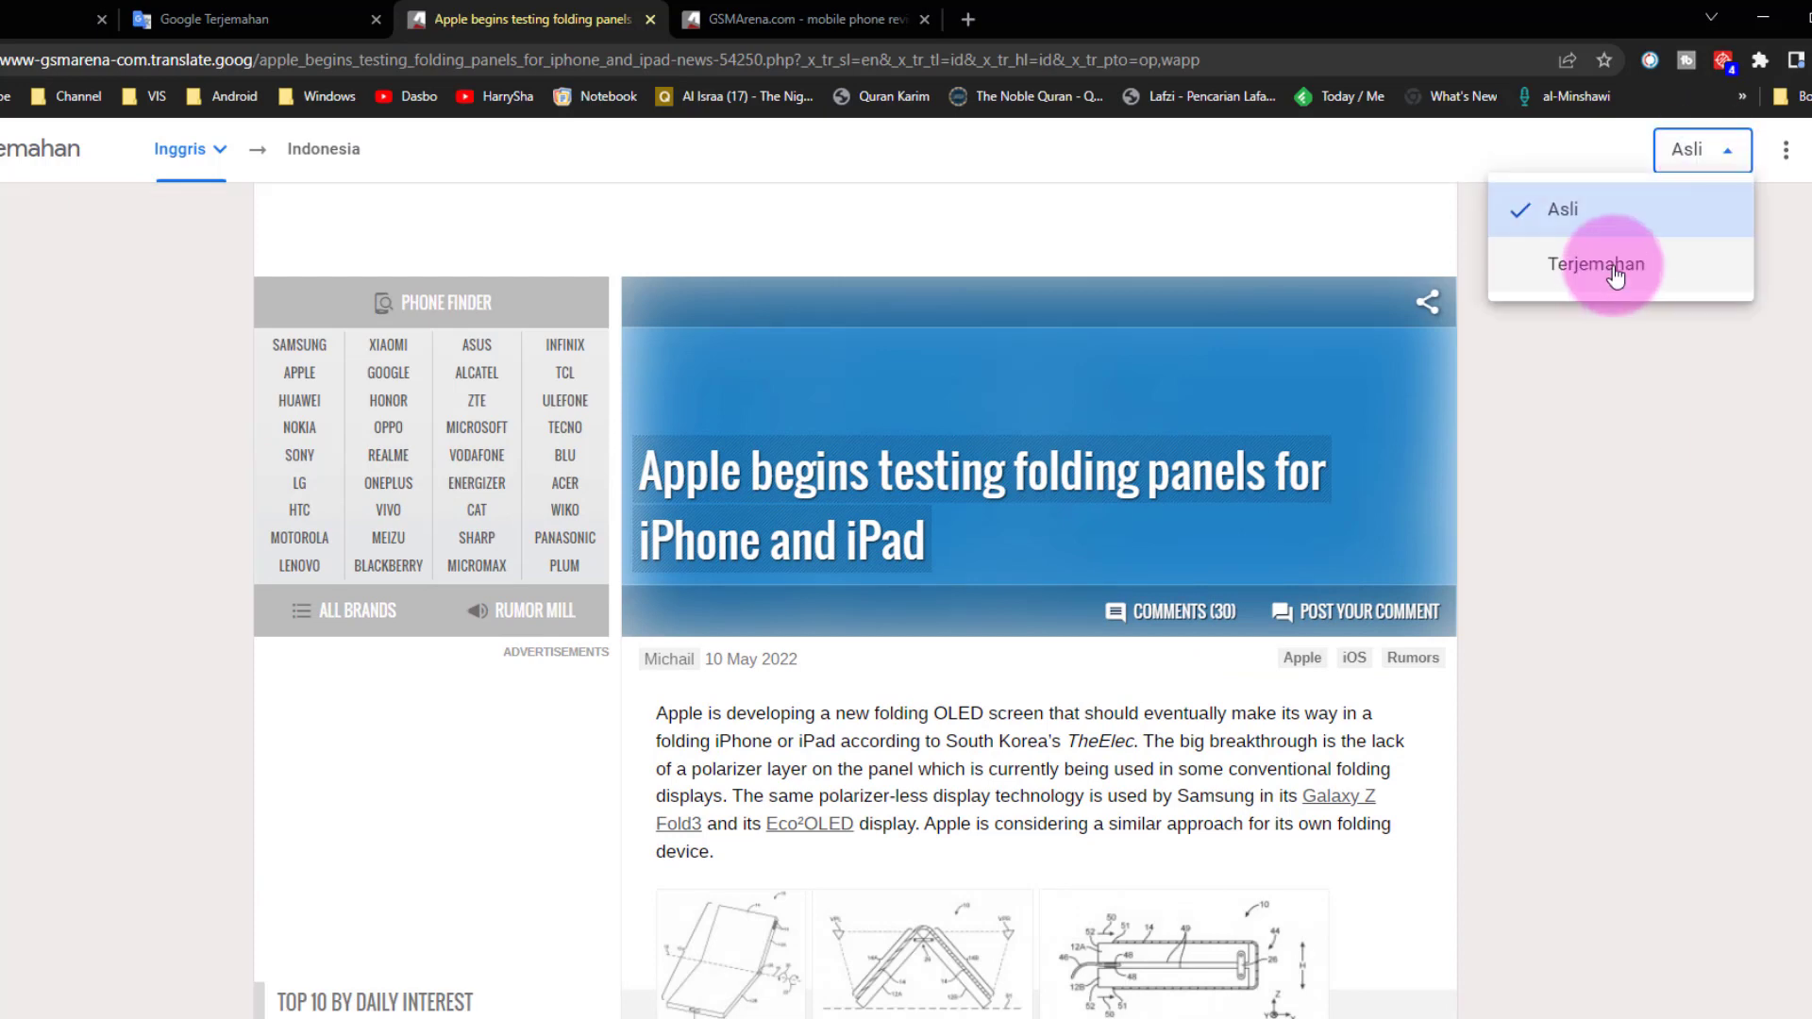
left_click(1615, 274)
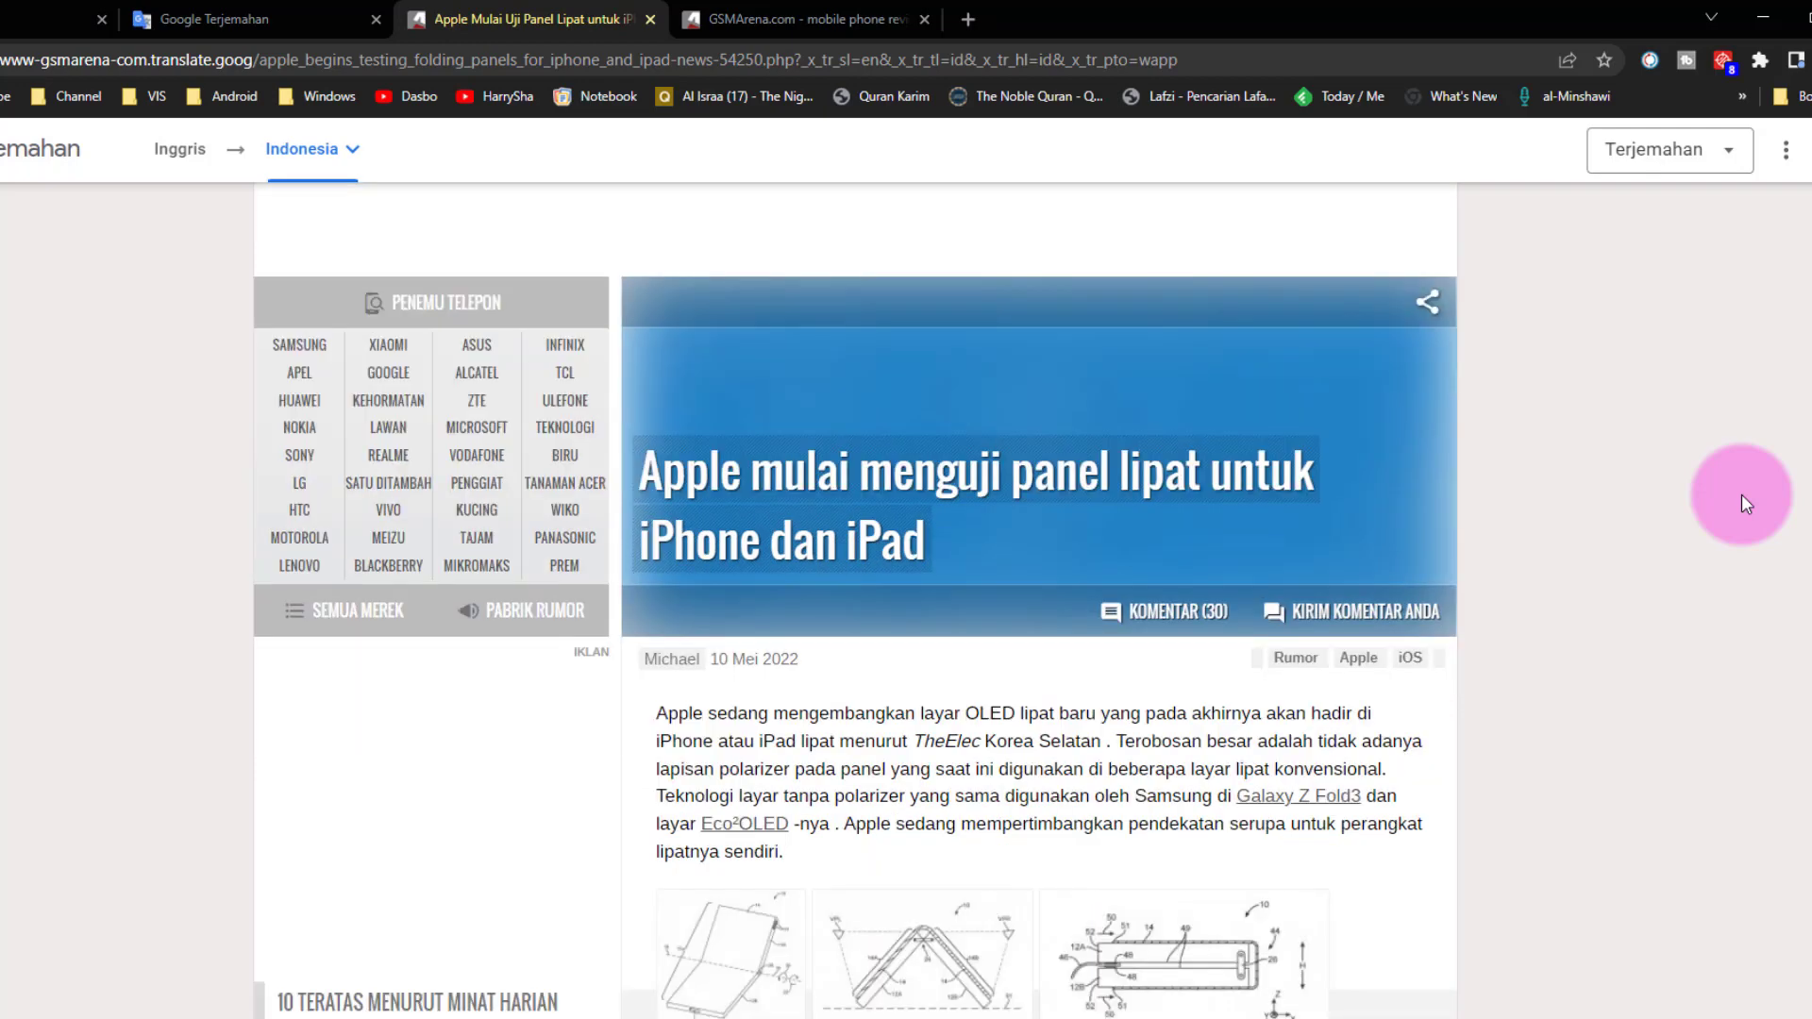
mouse_move(954, 457)
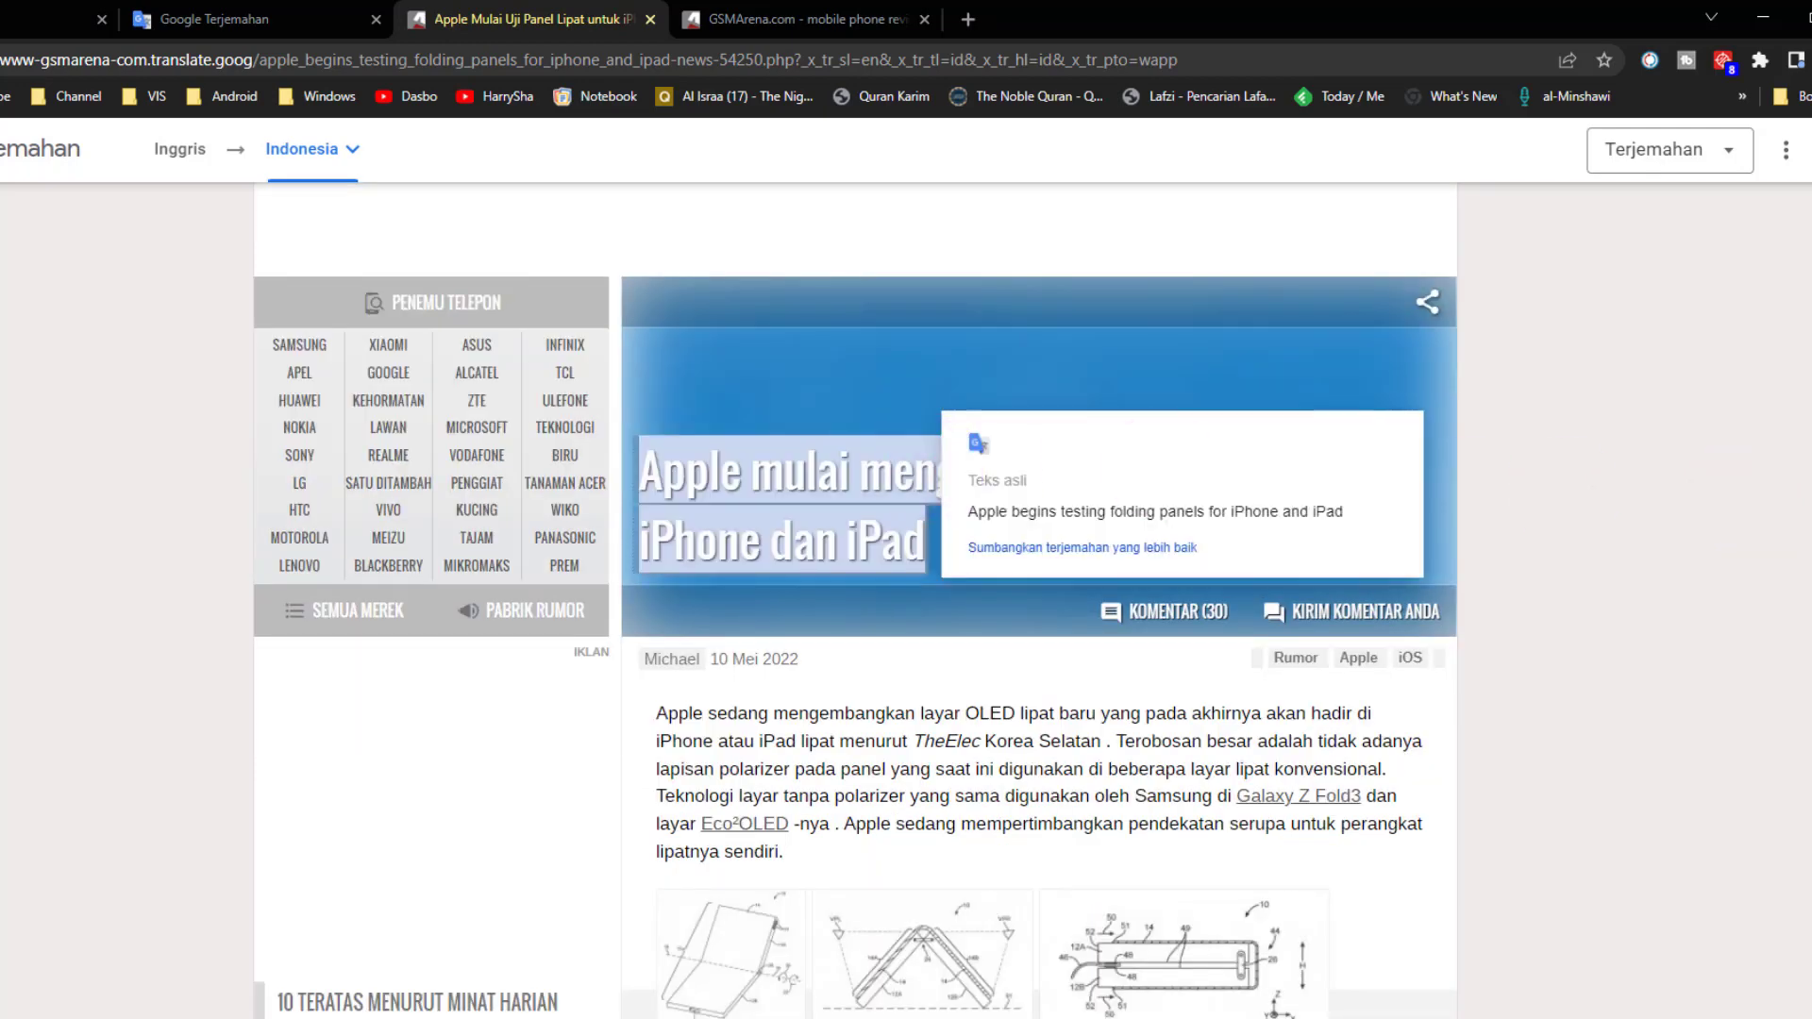
left_click(1730, 464)
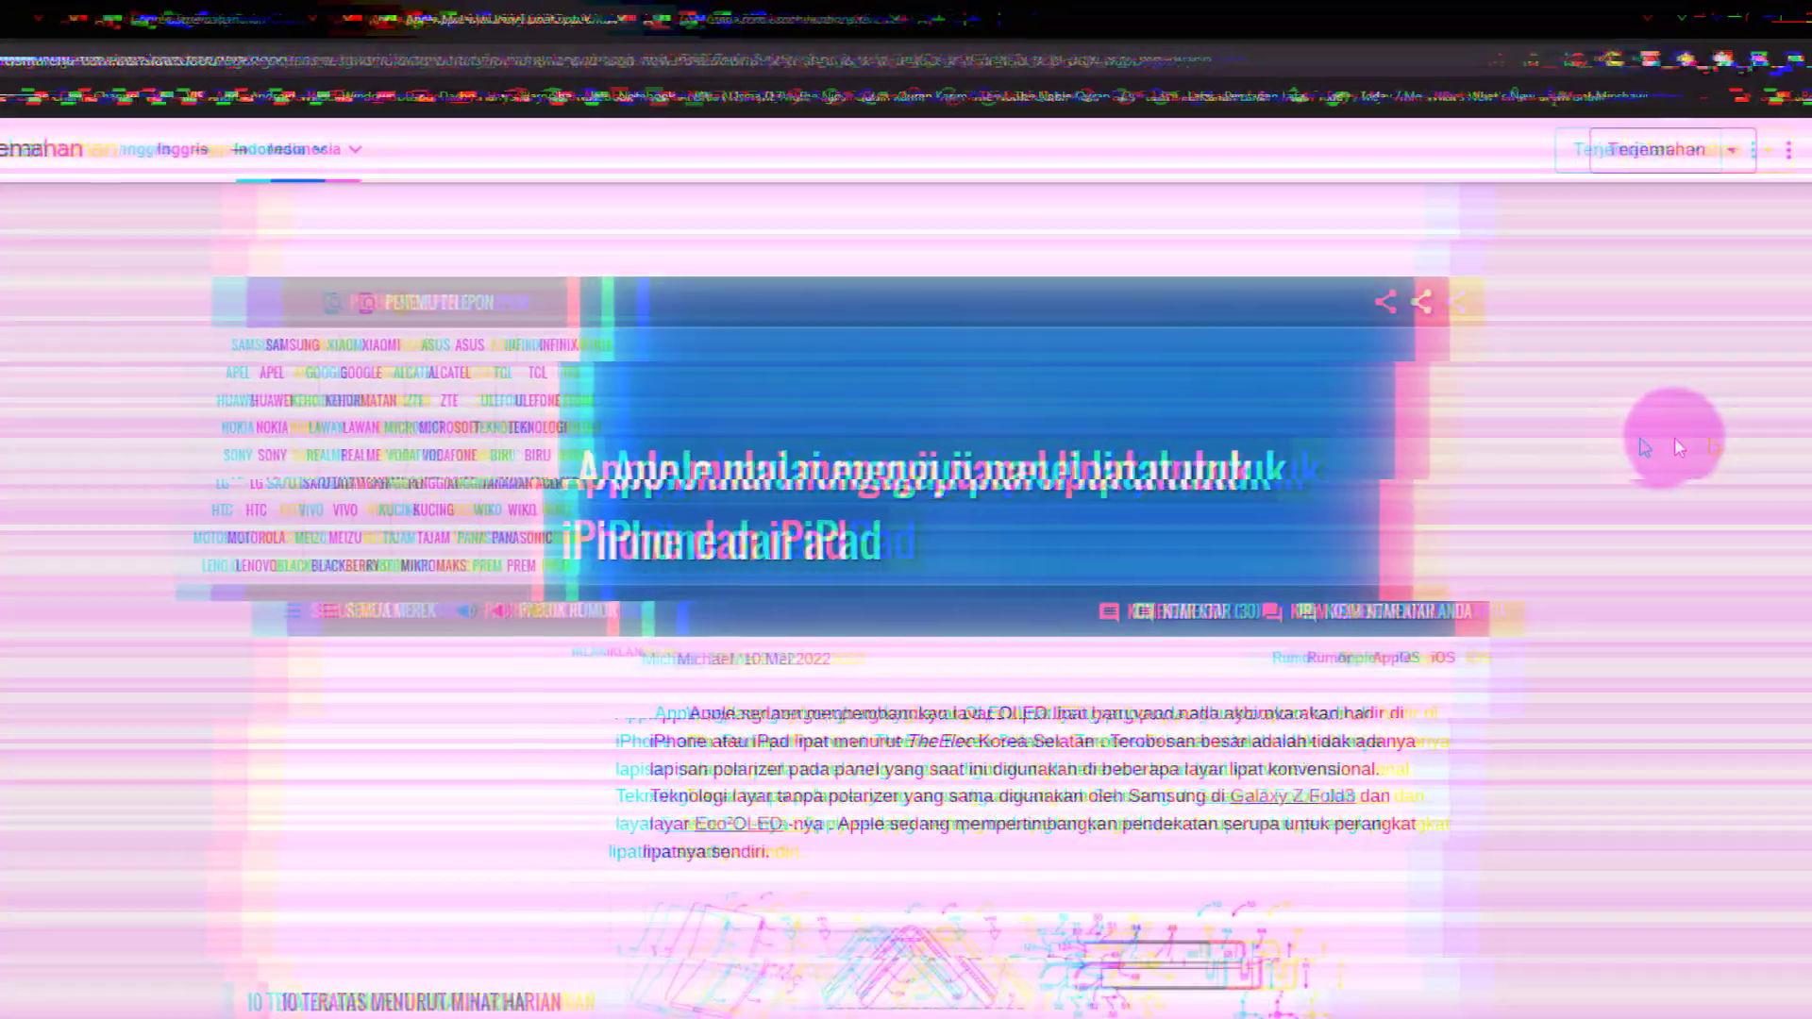
Go back to the Google Translate page, look through the translation history and close it.
key("ctrl+shift+Tab")
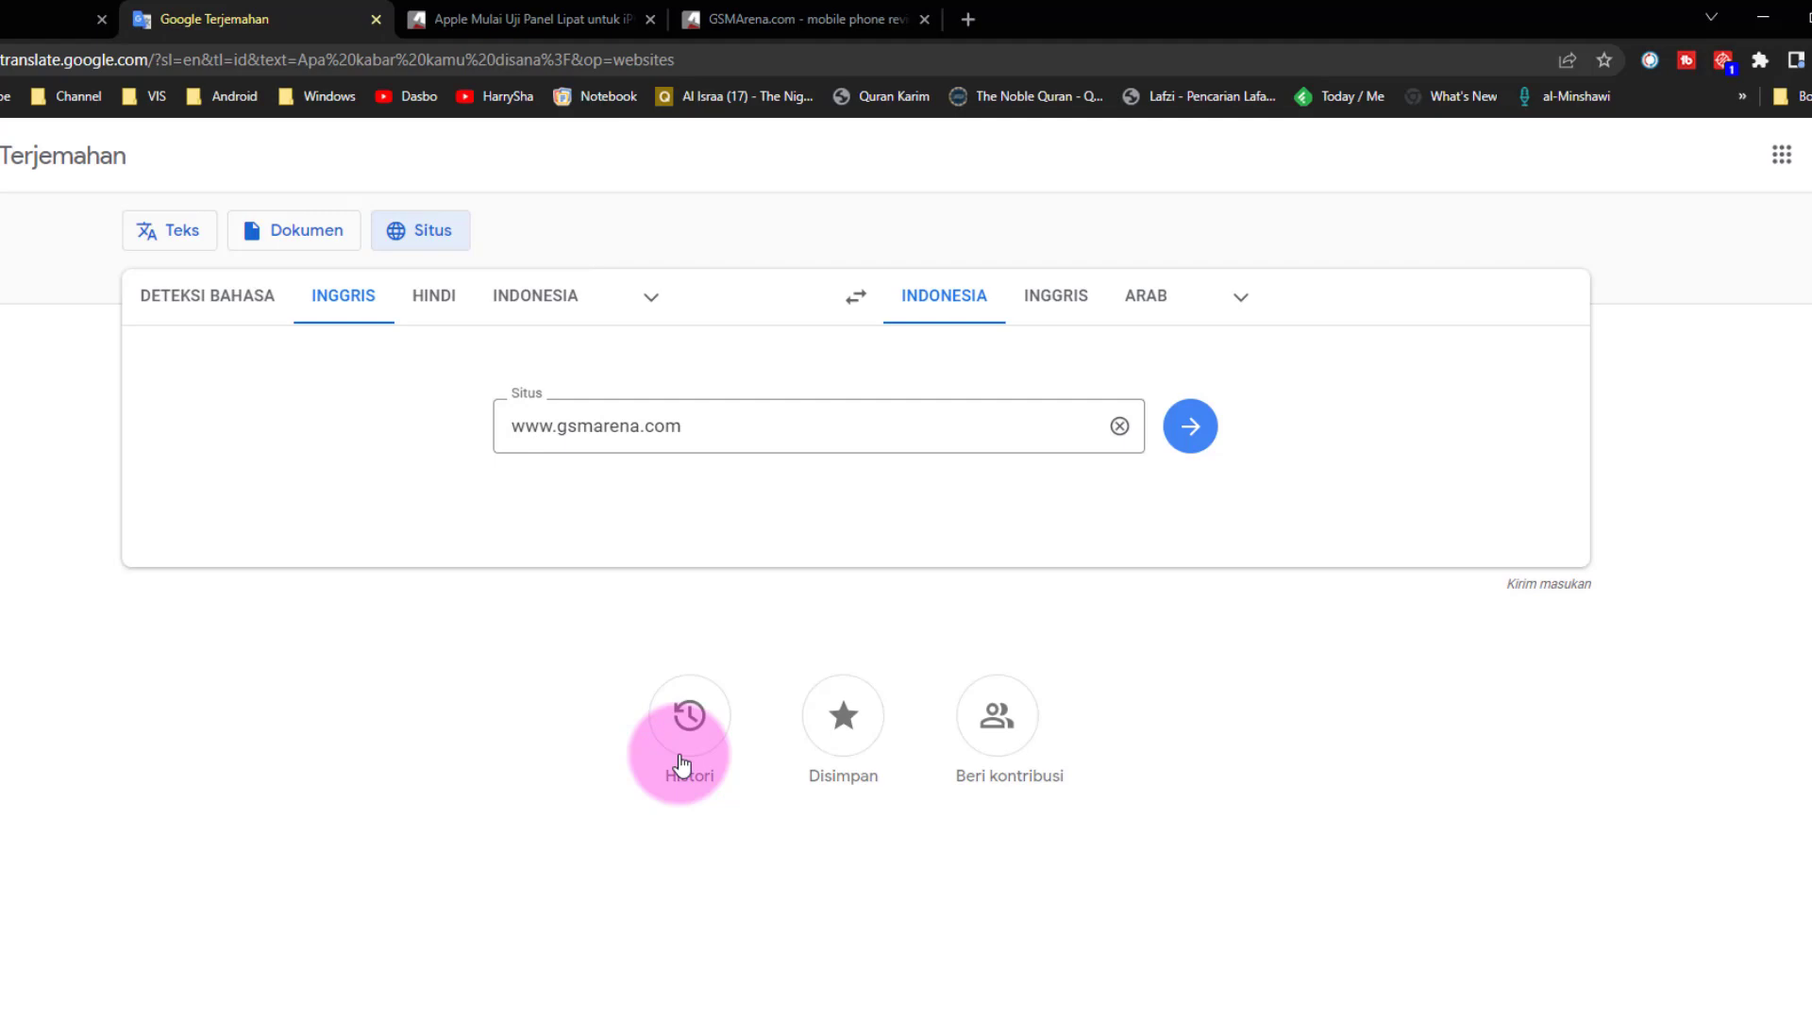
left_click(683, 750)
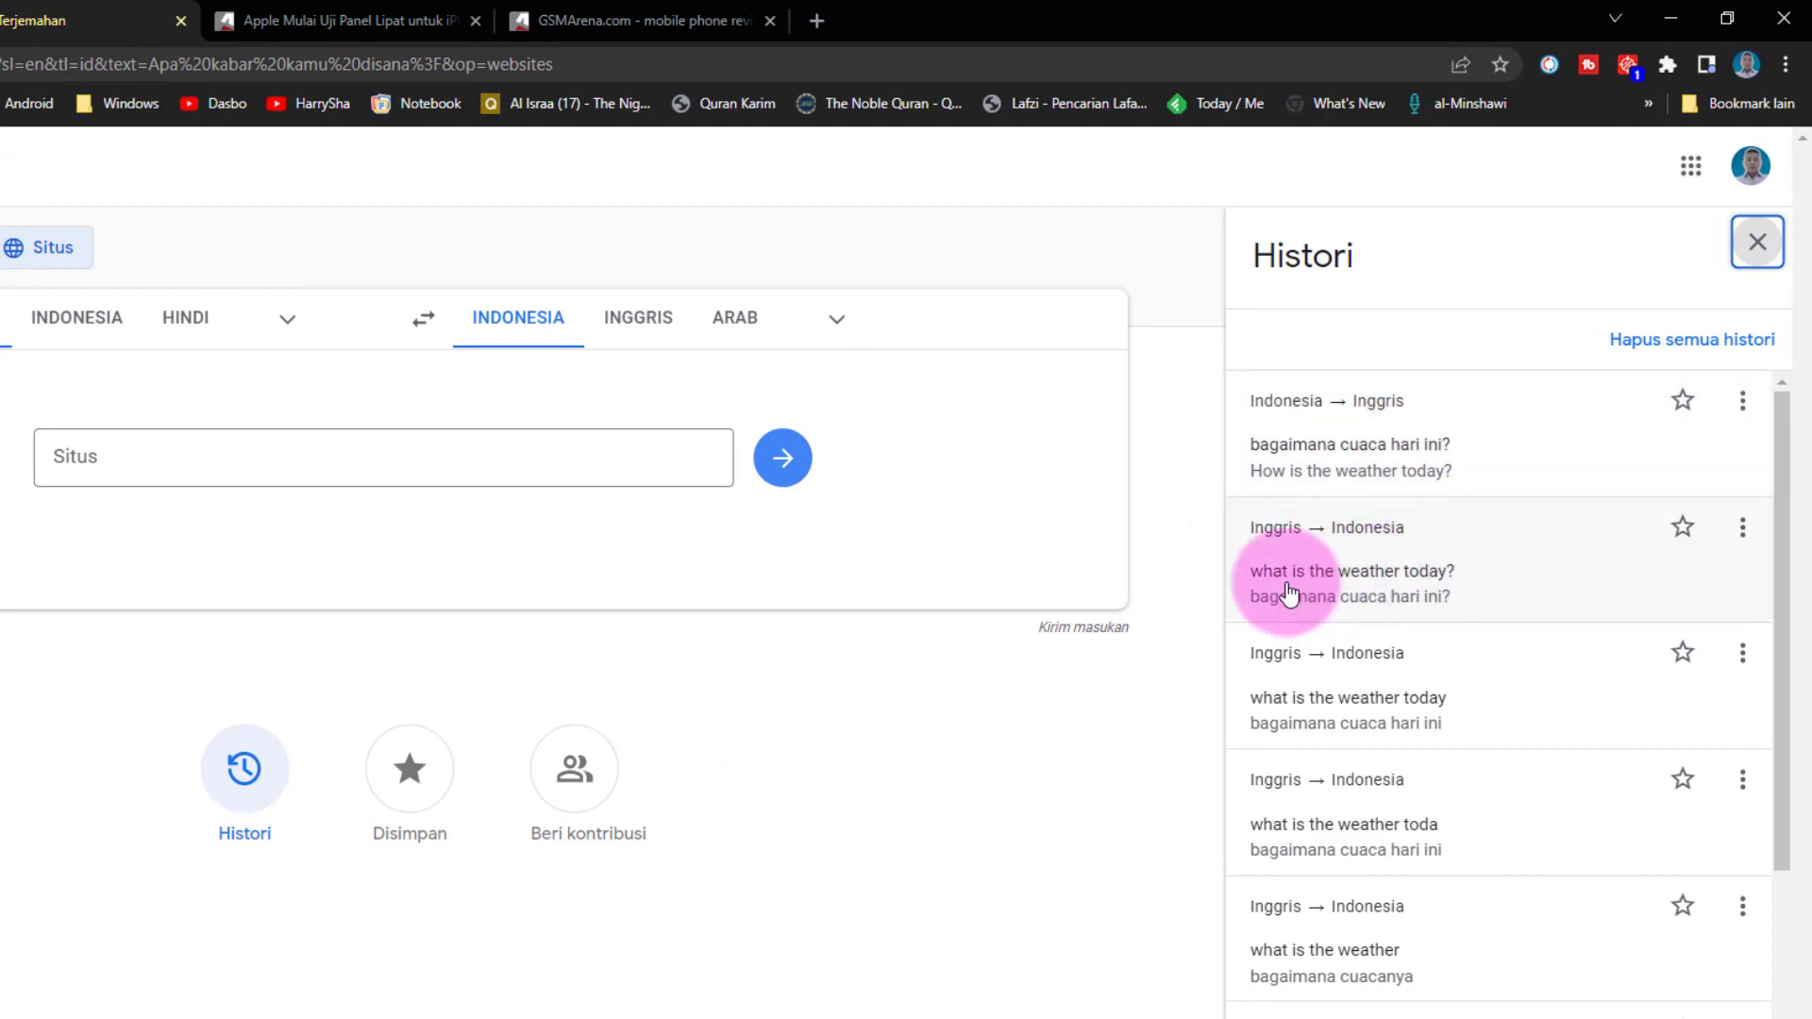
scroll(1431, 582, "down", 1)
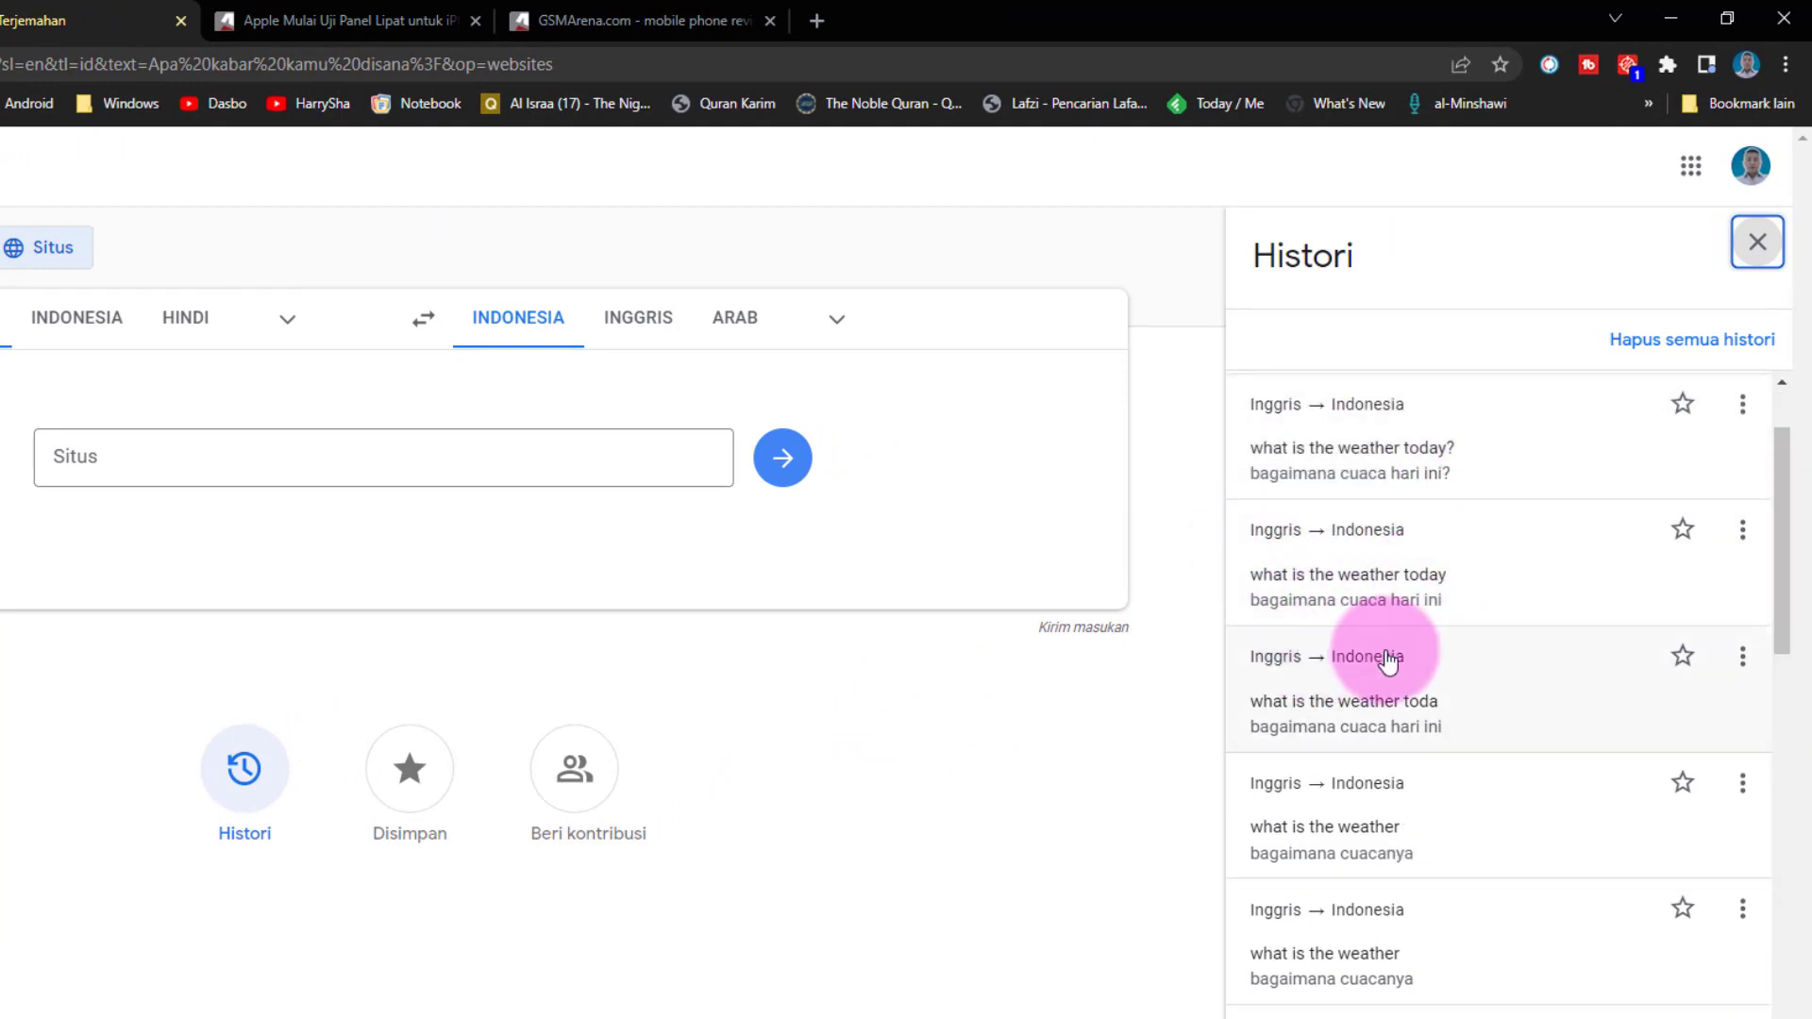
scroll(1455, 808, "down", 7)
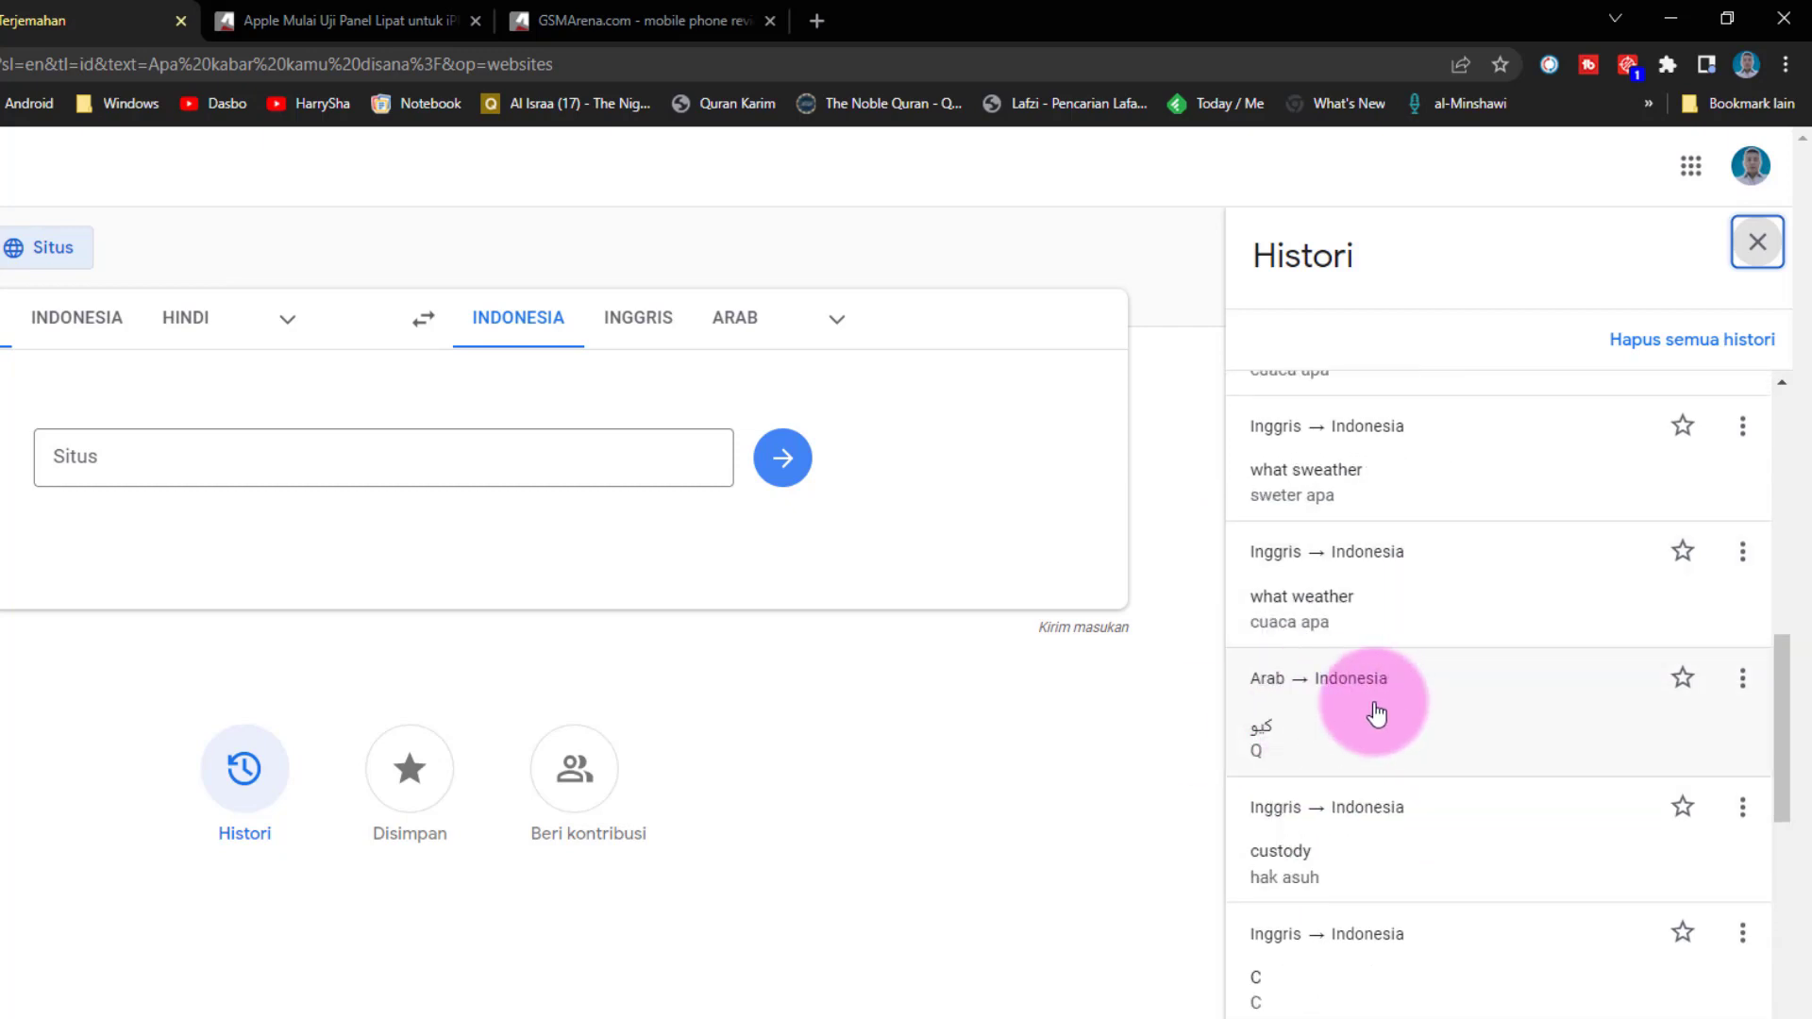
scroll(1375, 714, "down", 5)
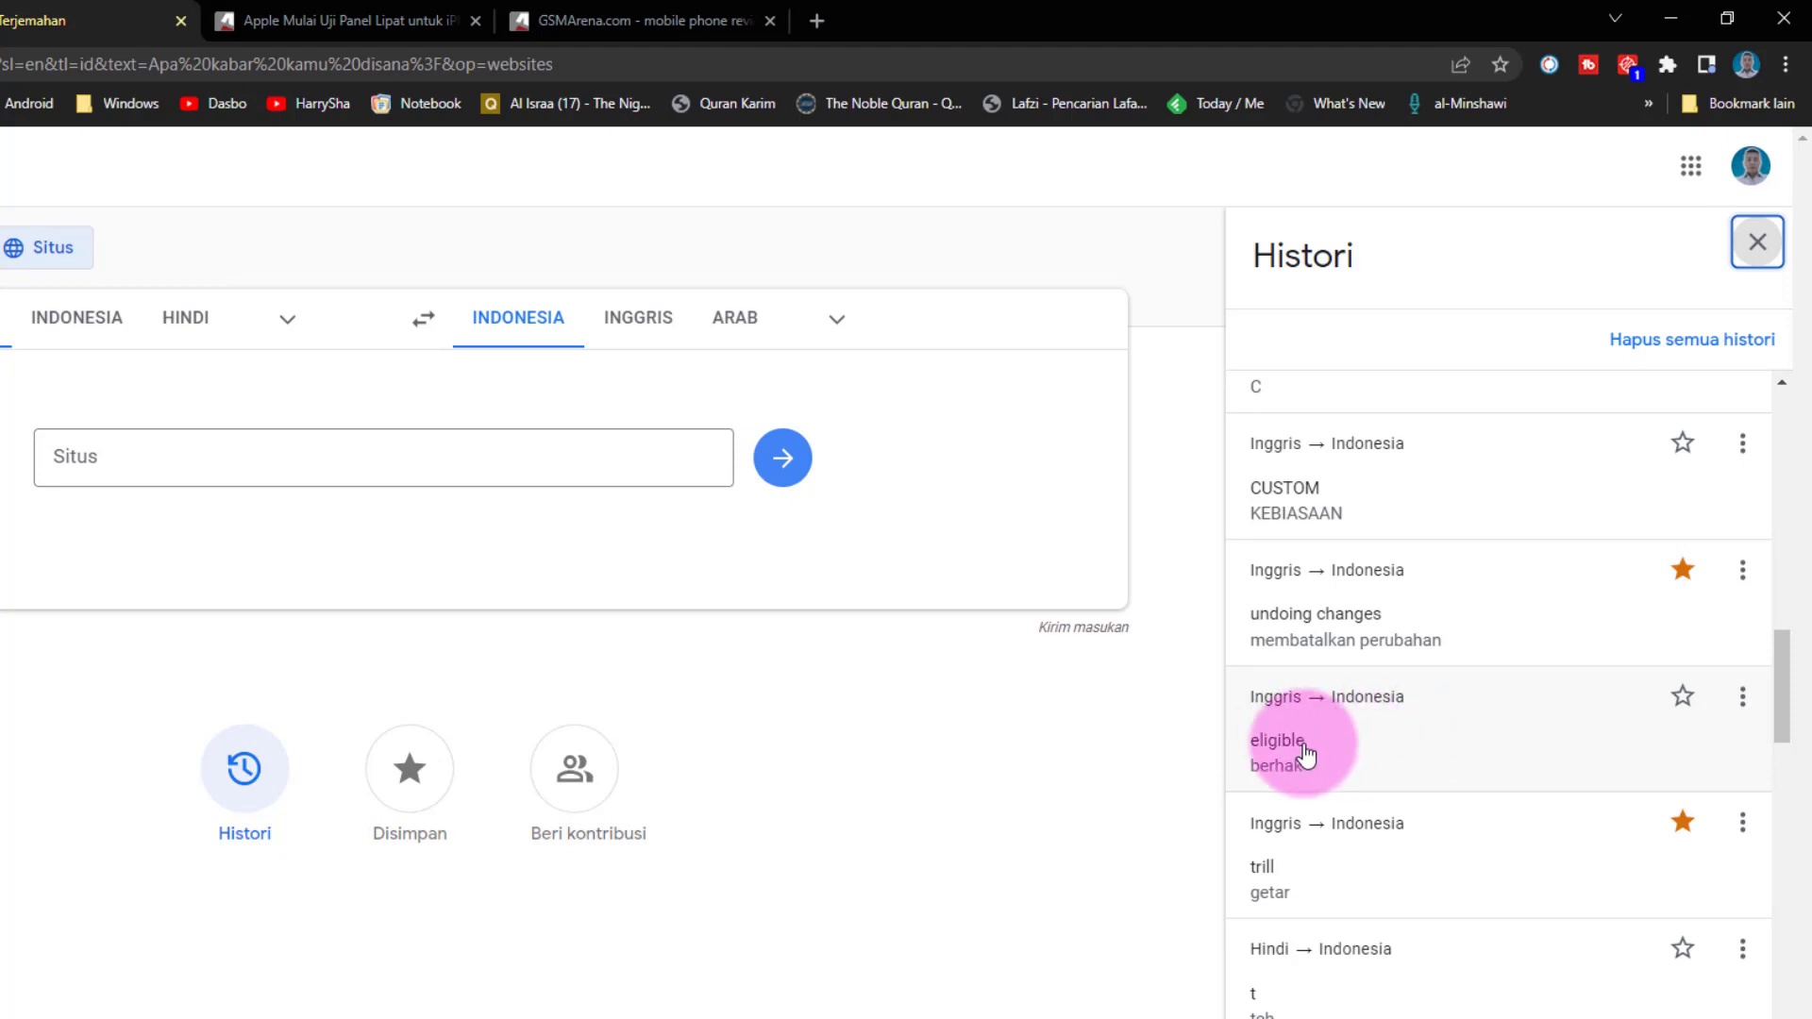
scroll(1428, 725, "down", 1)
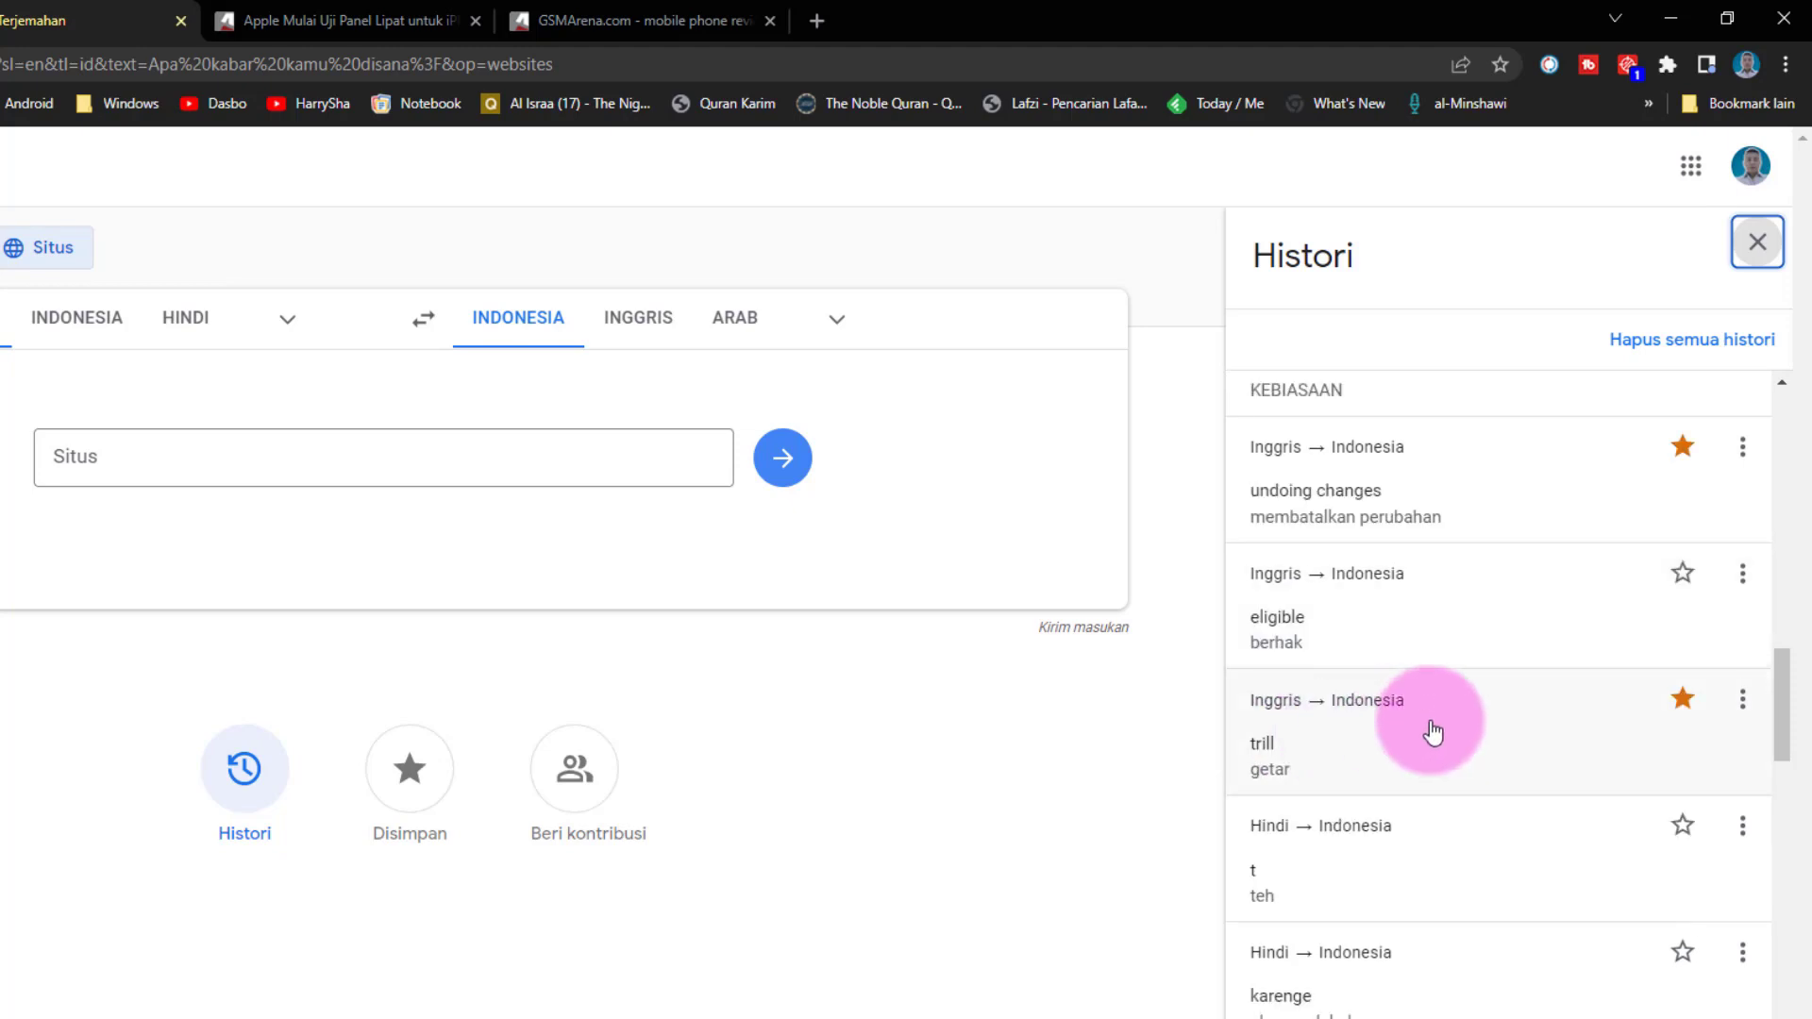
scroll(1431, 731, "down", 1)
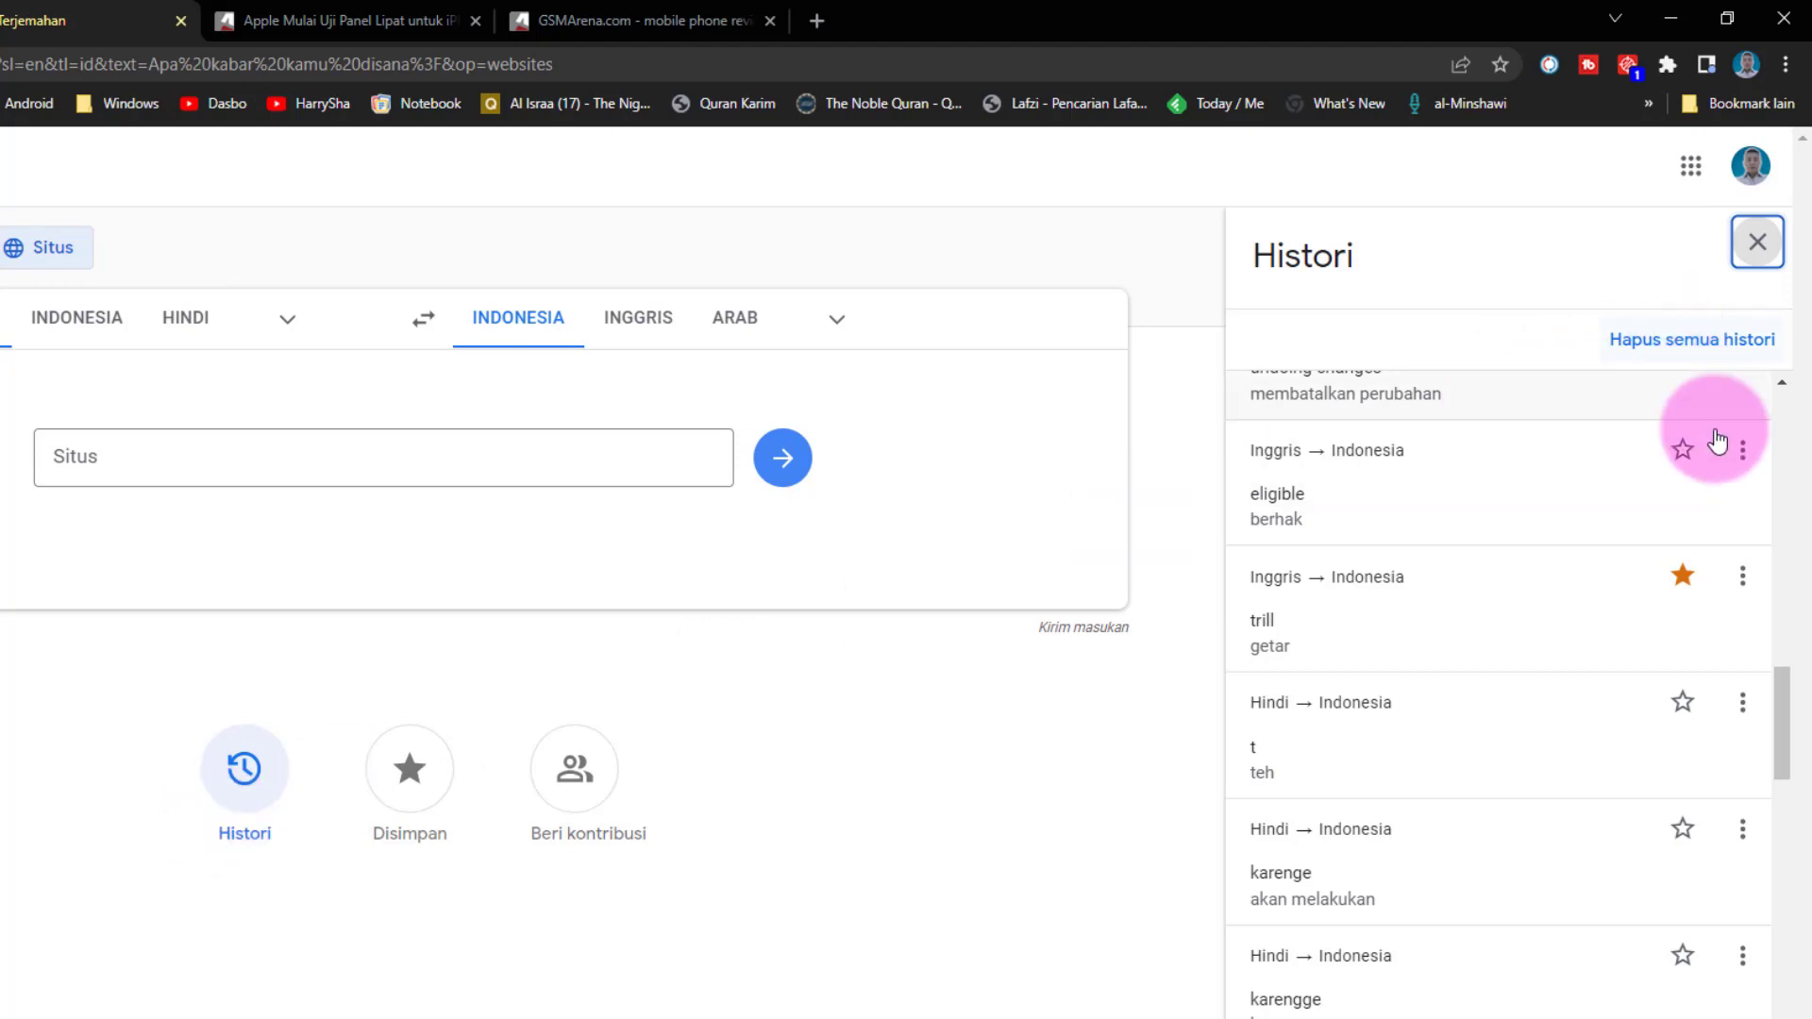
left_click_drag(1790, 710, 1783, 755)
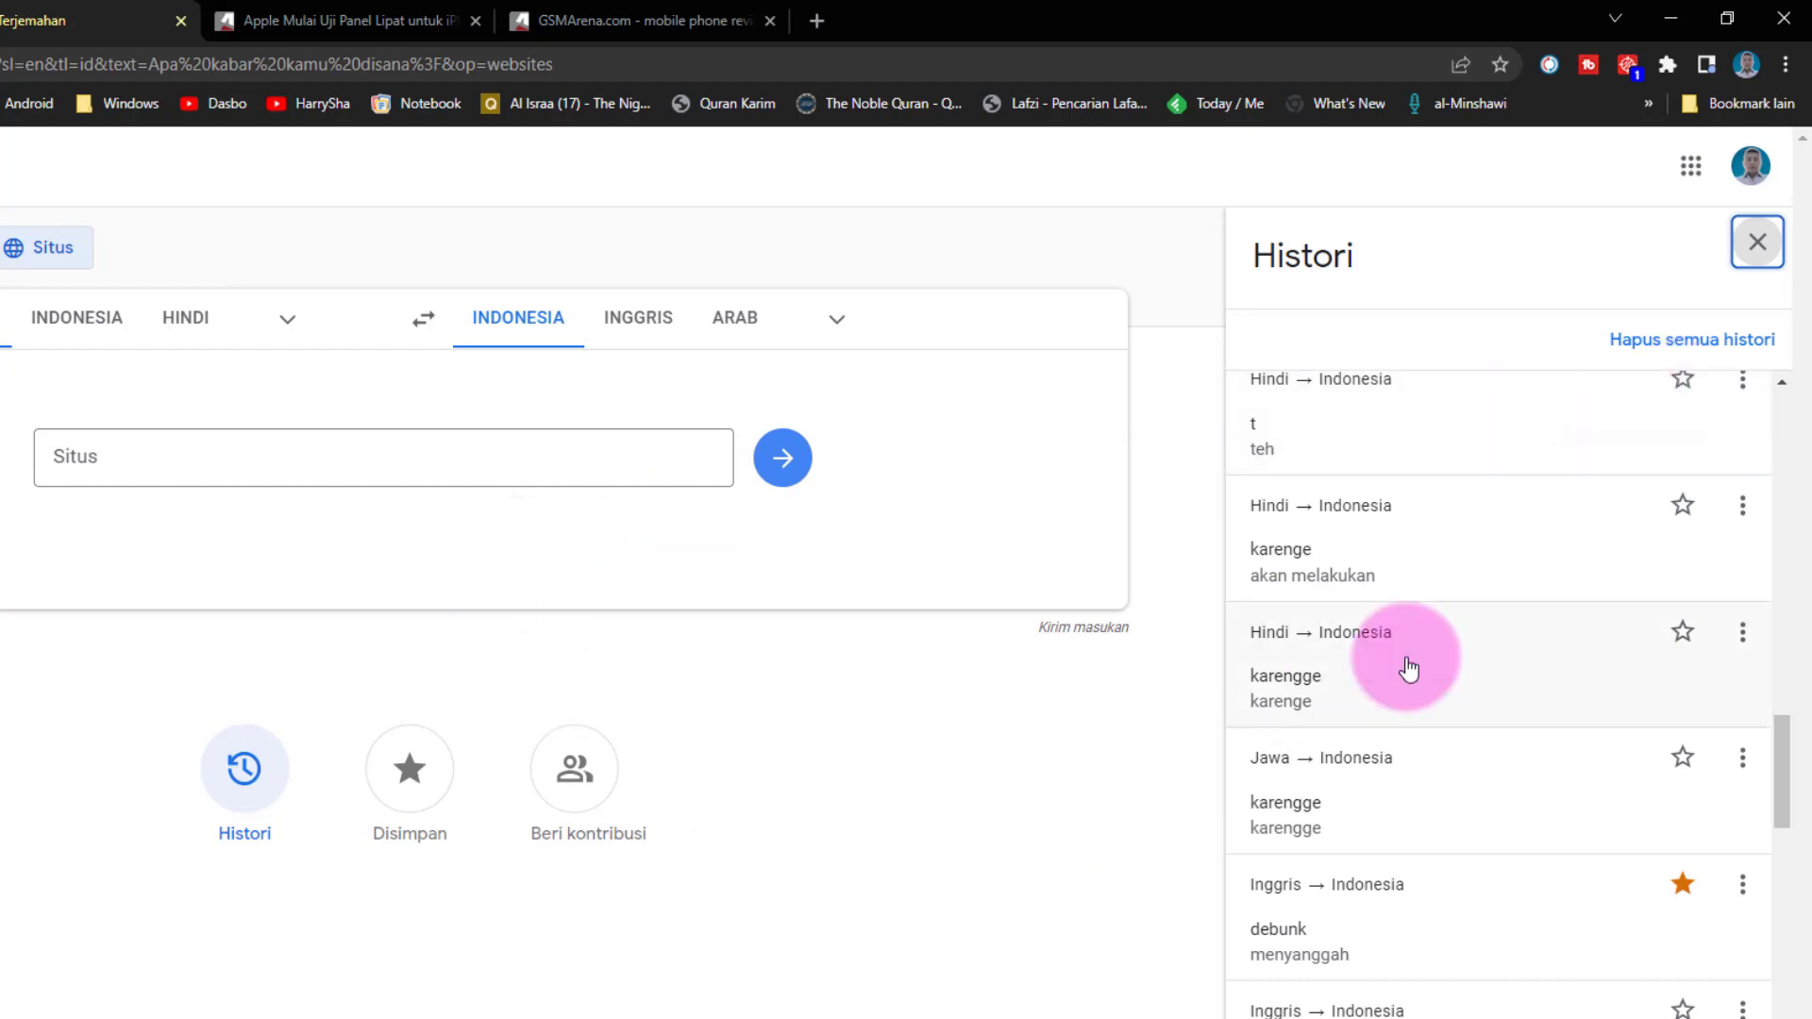
scroll(1409, 668, "down", 1)
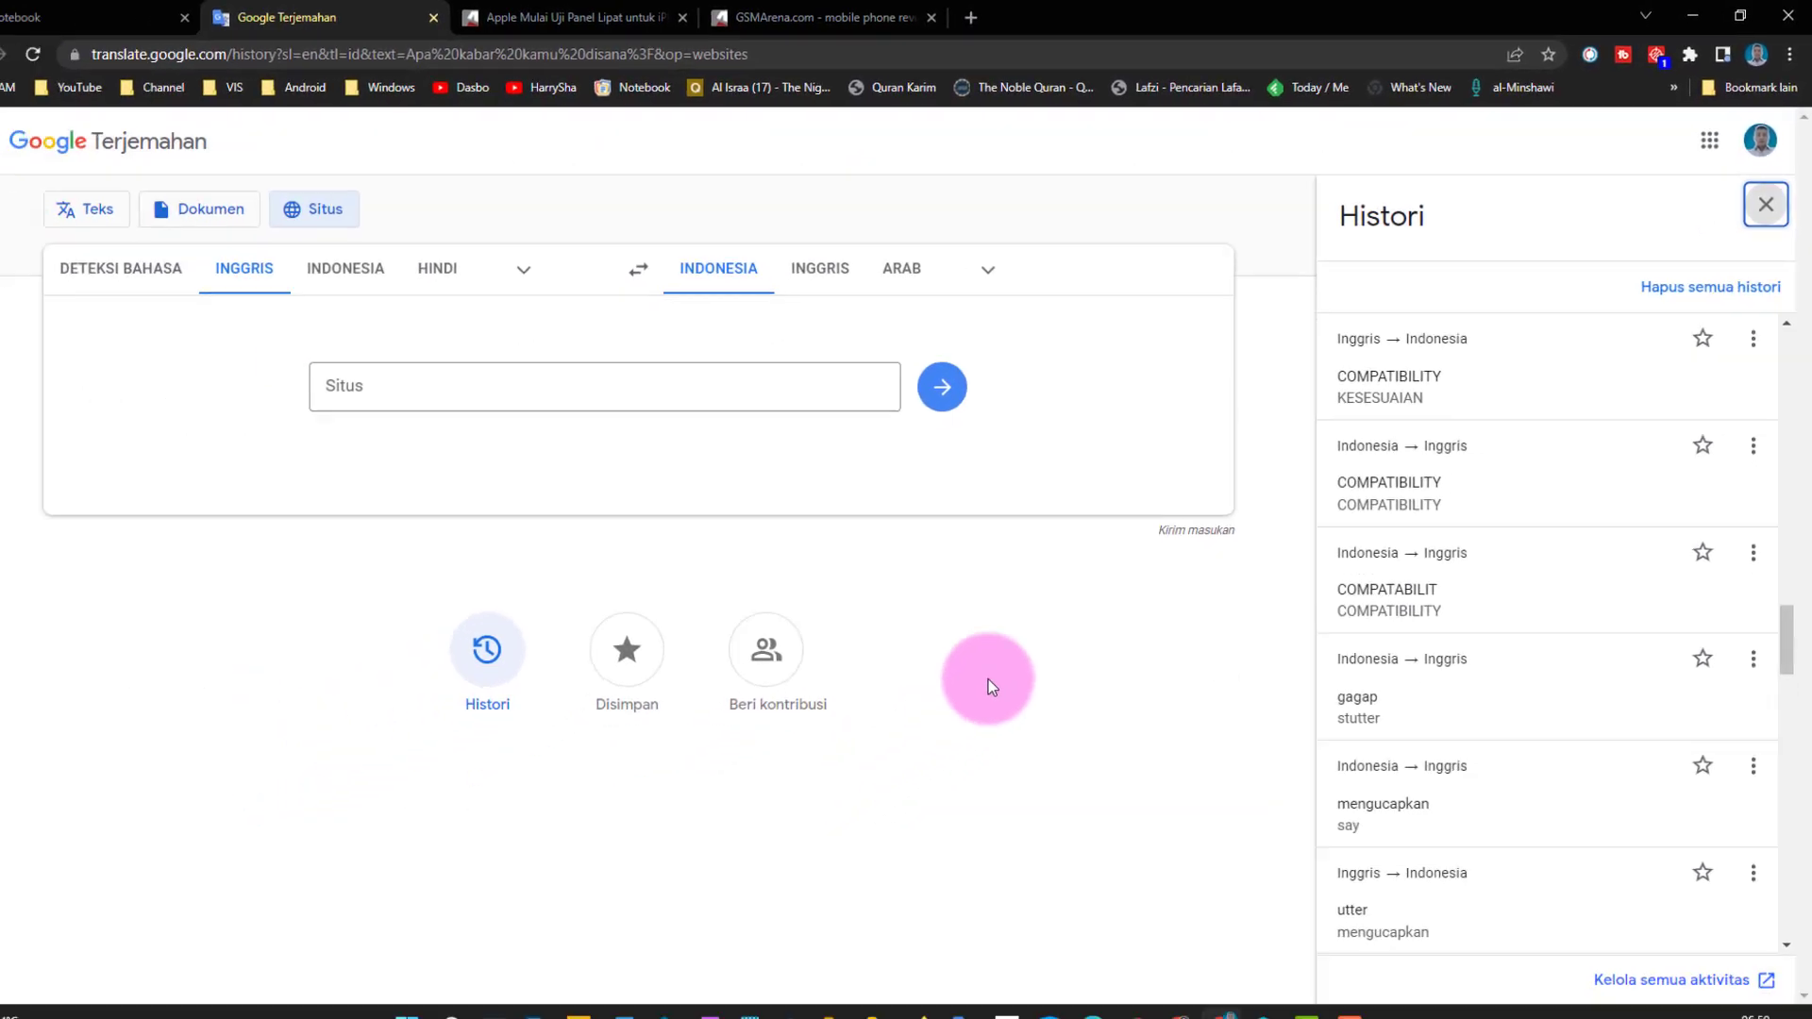
left_click(1767, 198)
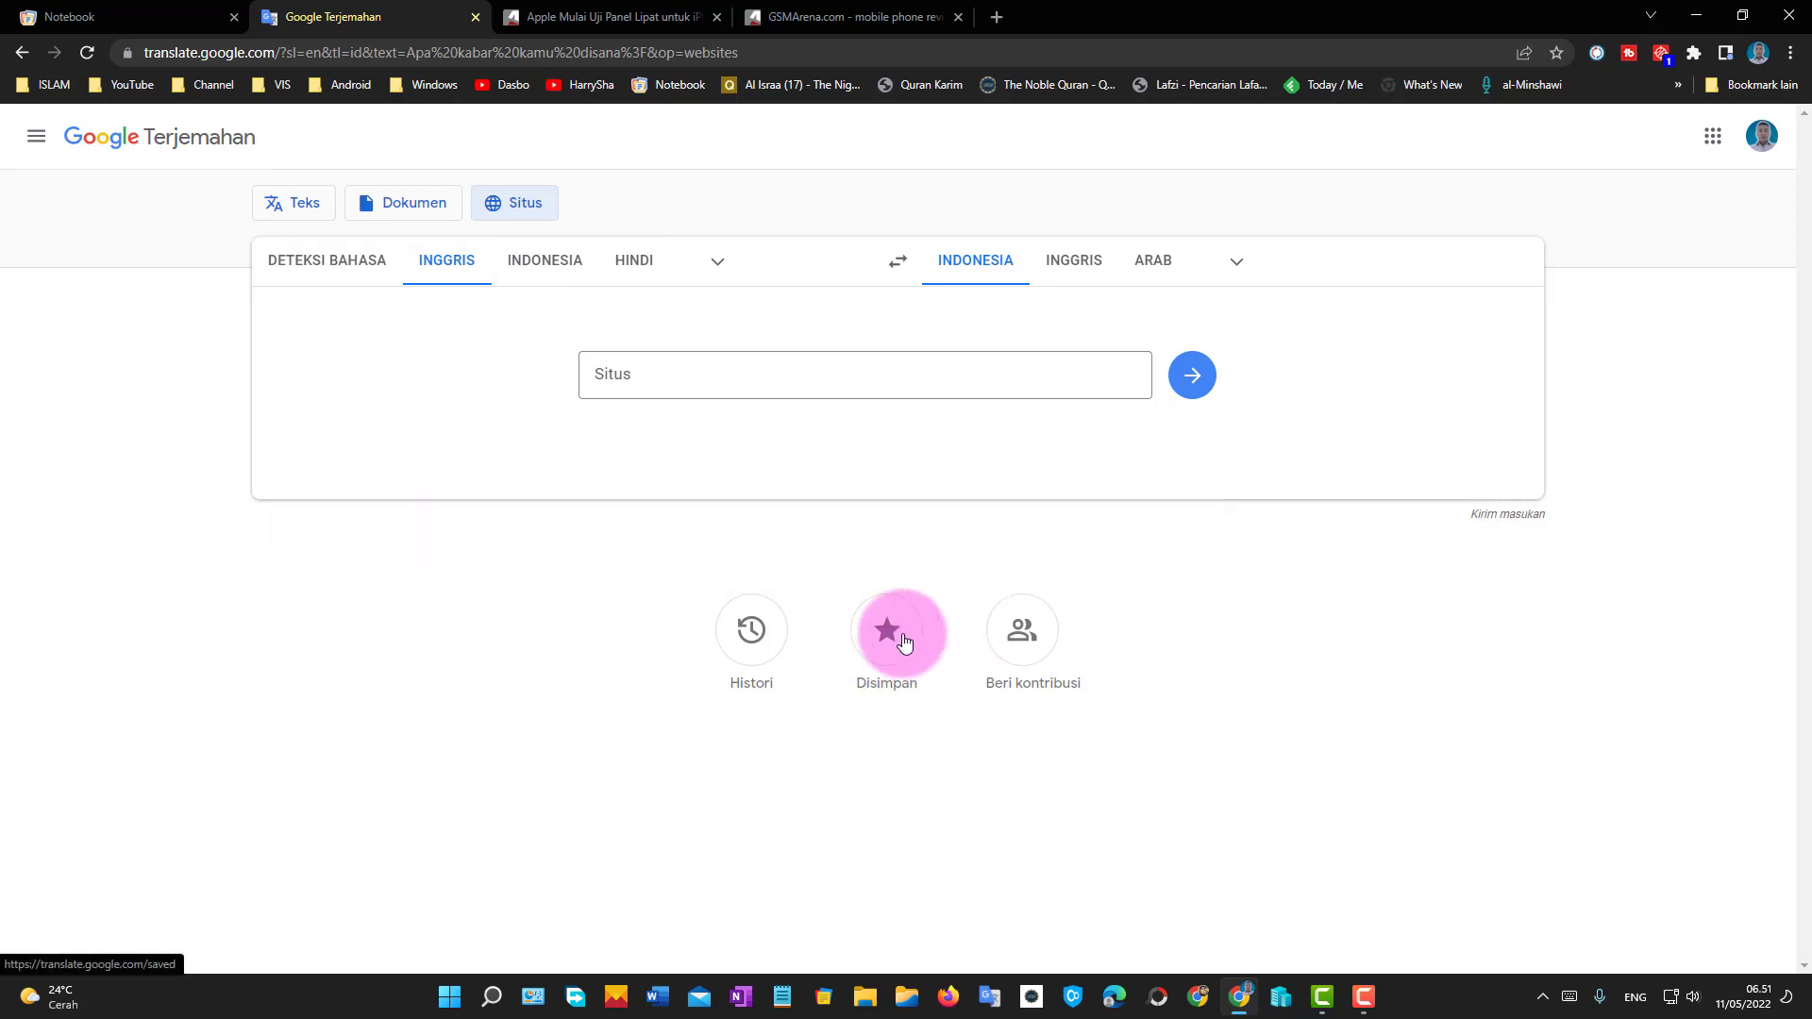
Look through the saved phrases in Google Translate, close the list and return to the translated Apple article.
left_click(903, 641)
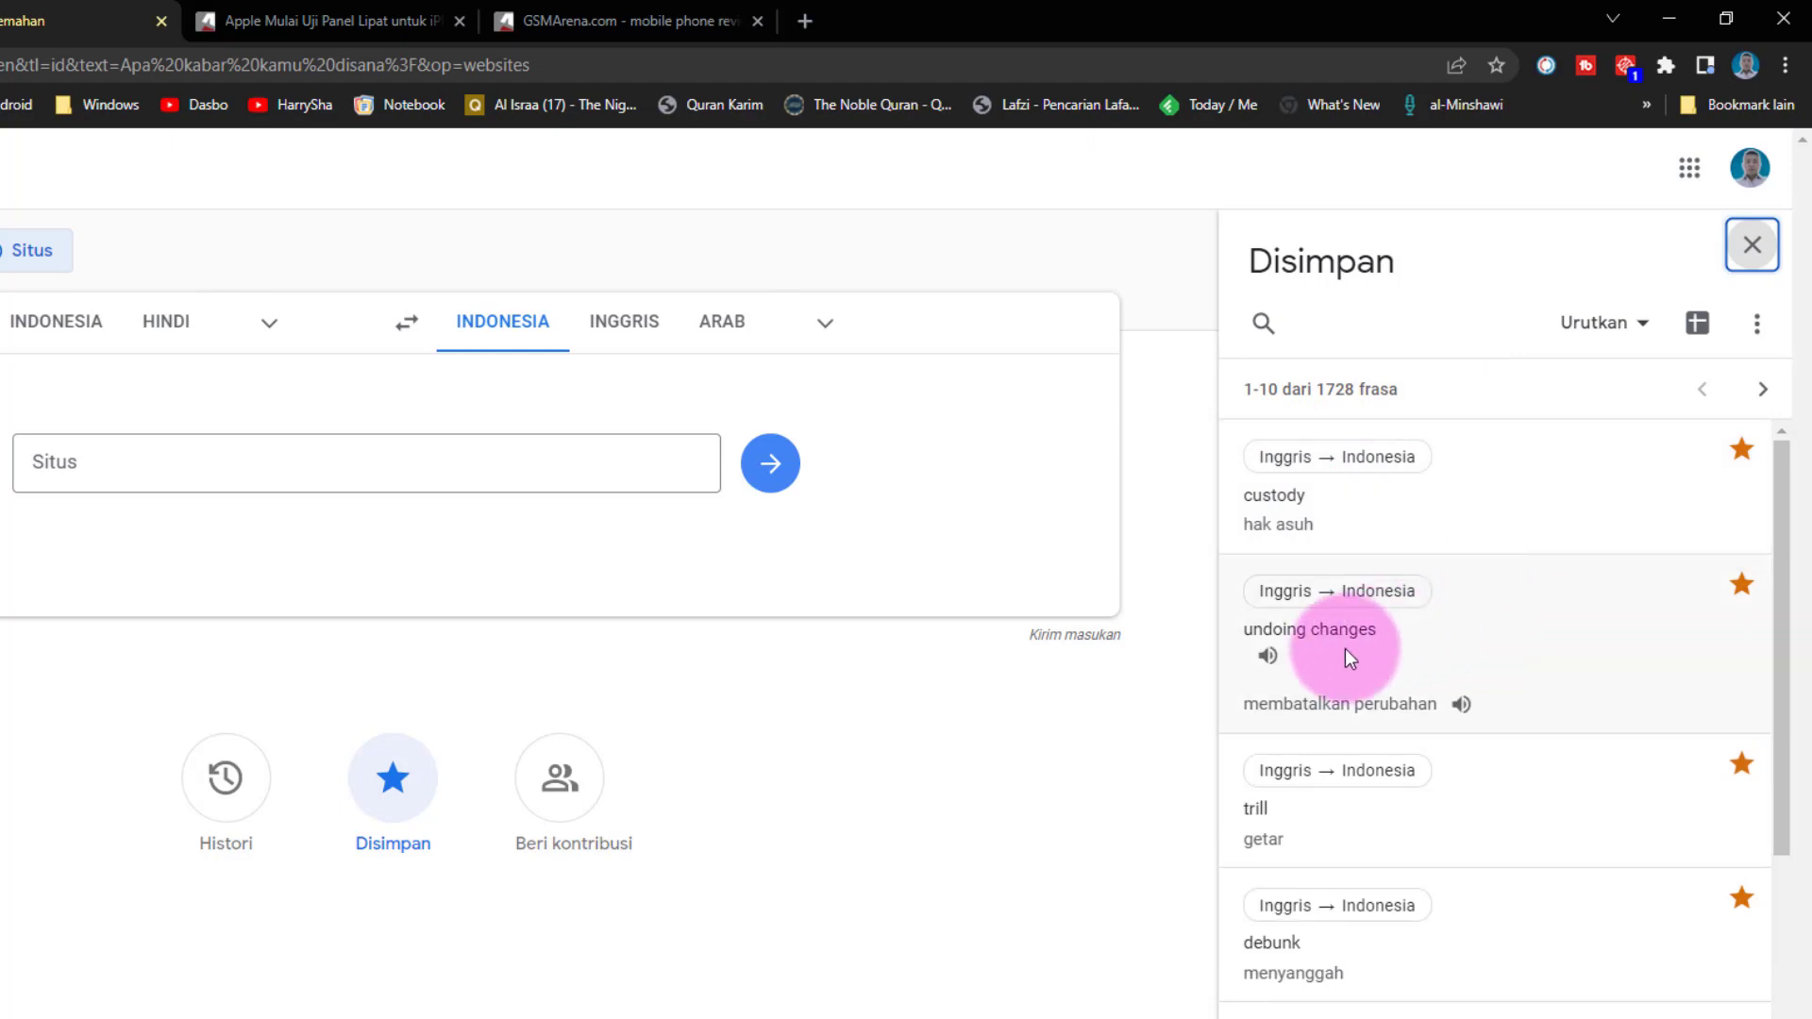
scroll(1581, 621, "down", 1)
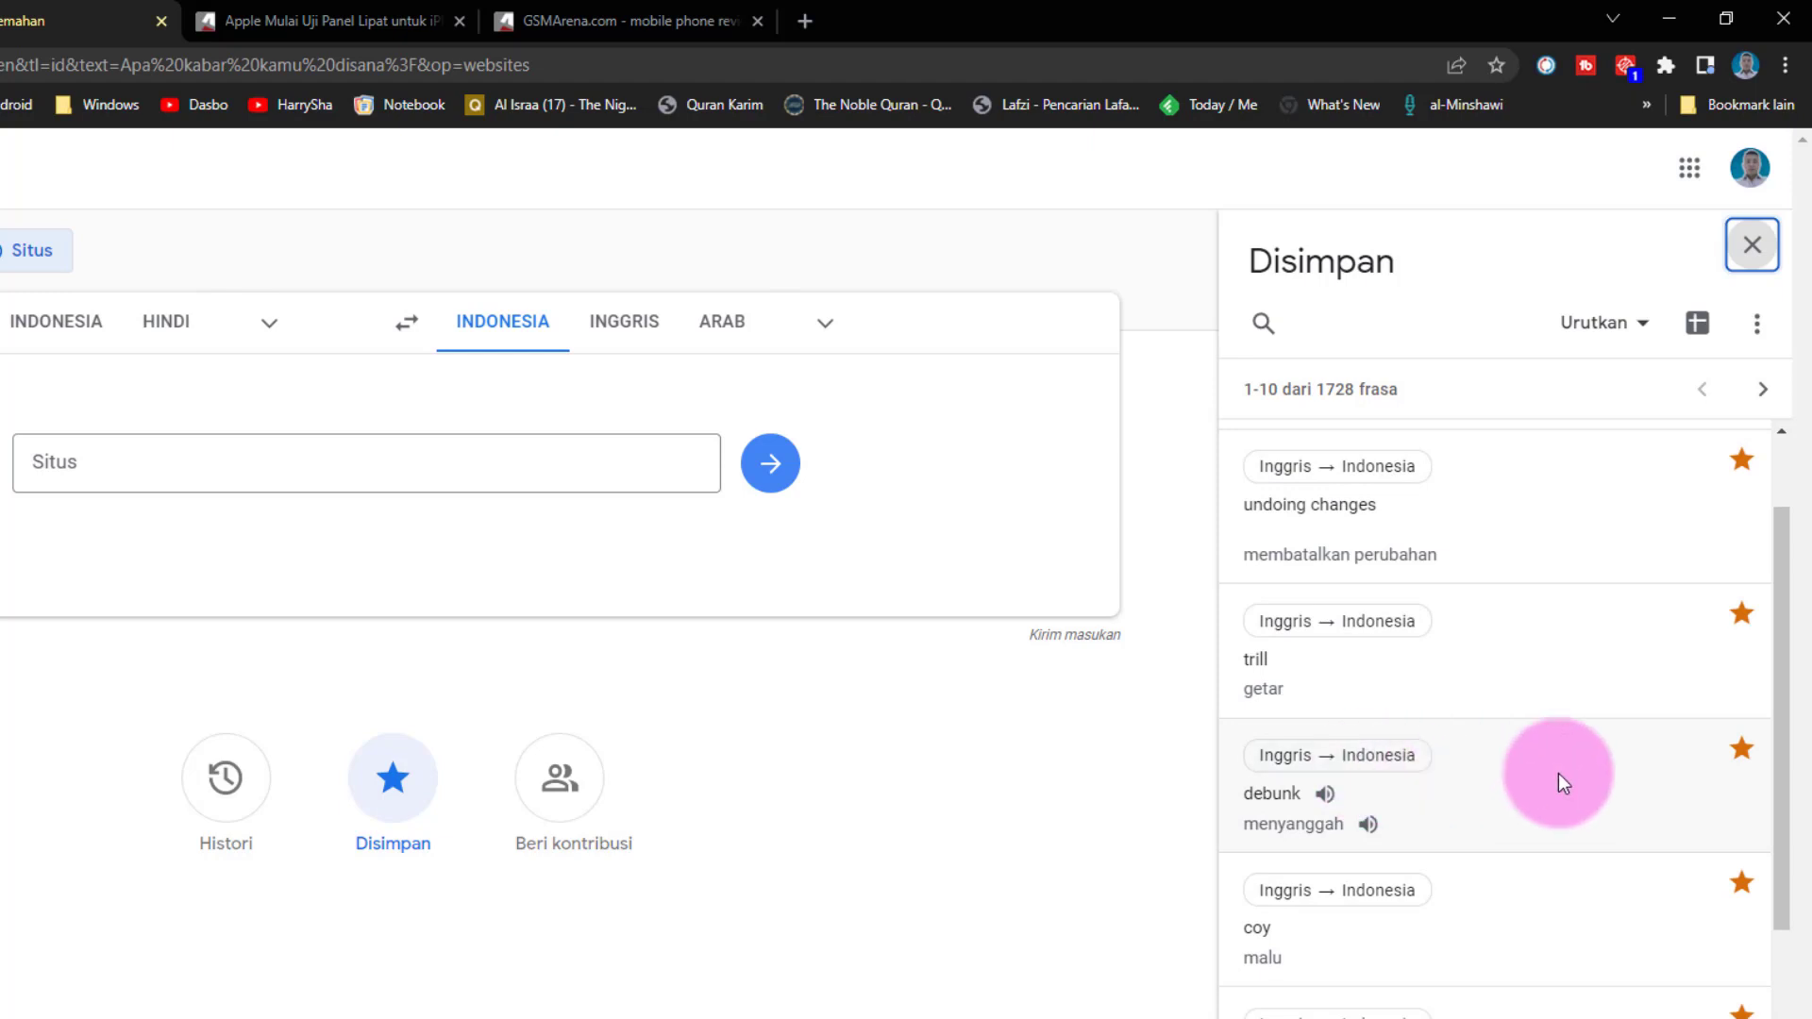
scroll(1559, 772, "down", 1)
scroll(1575, 807, "down", 1)
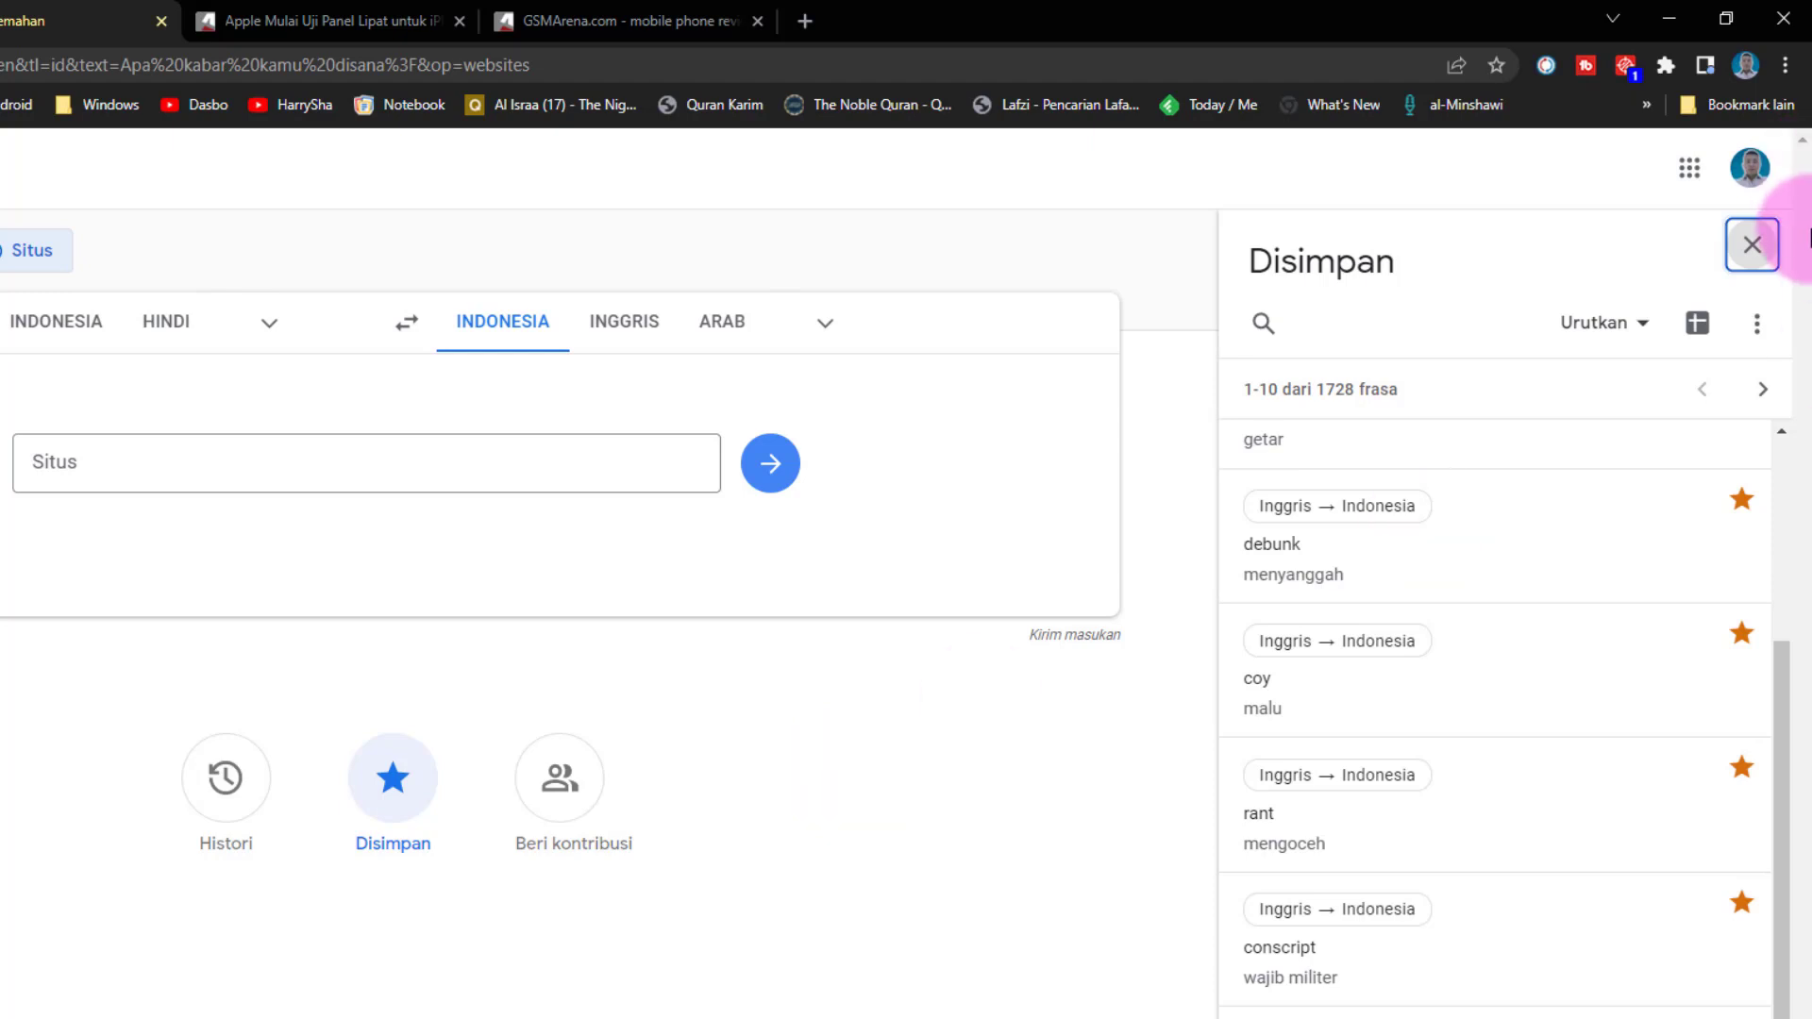
left_click(1751, 244)
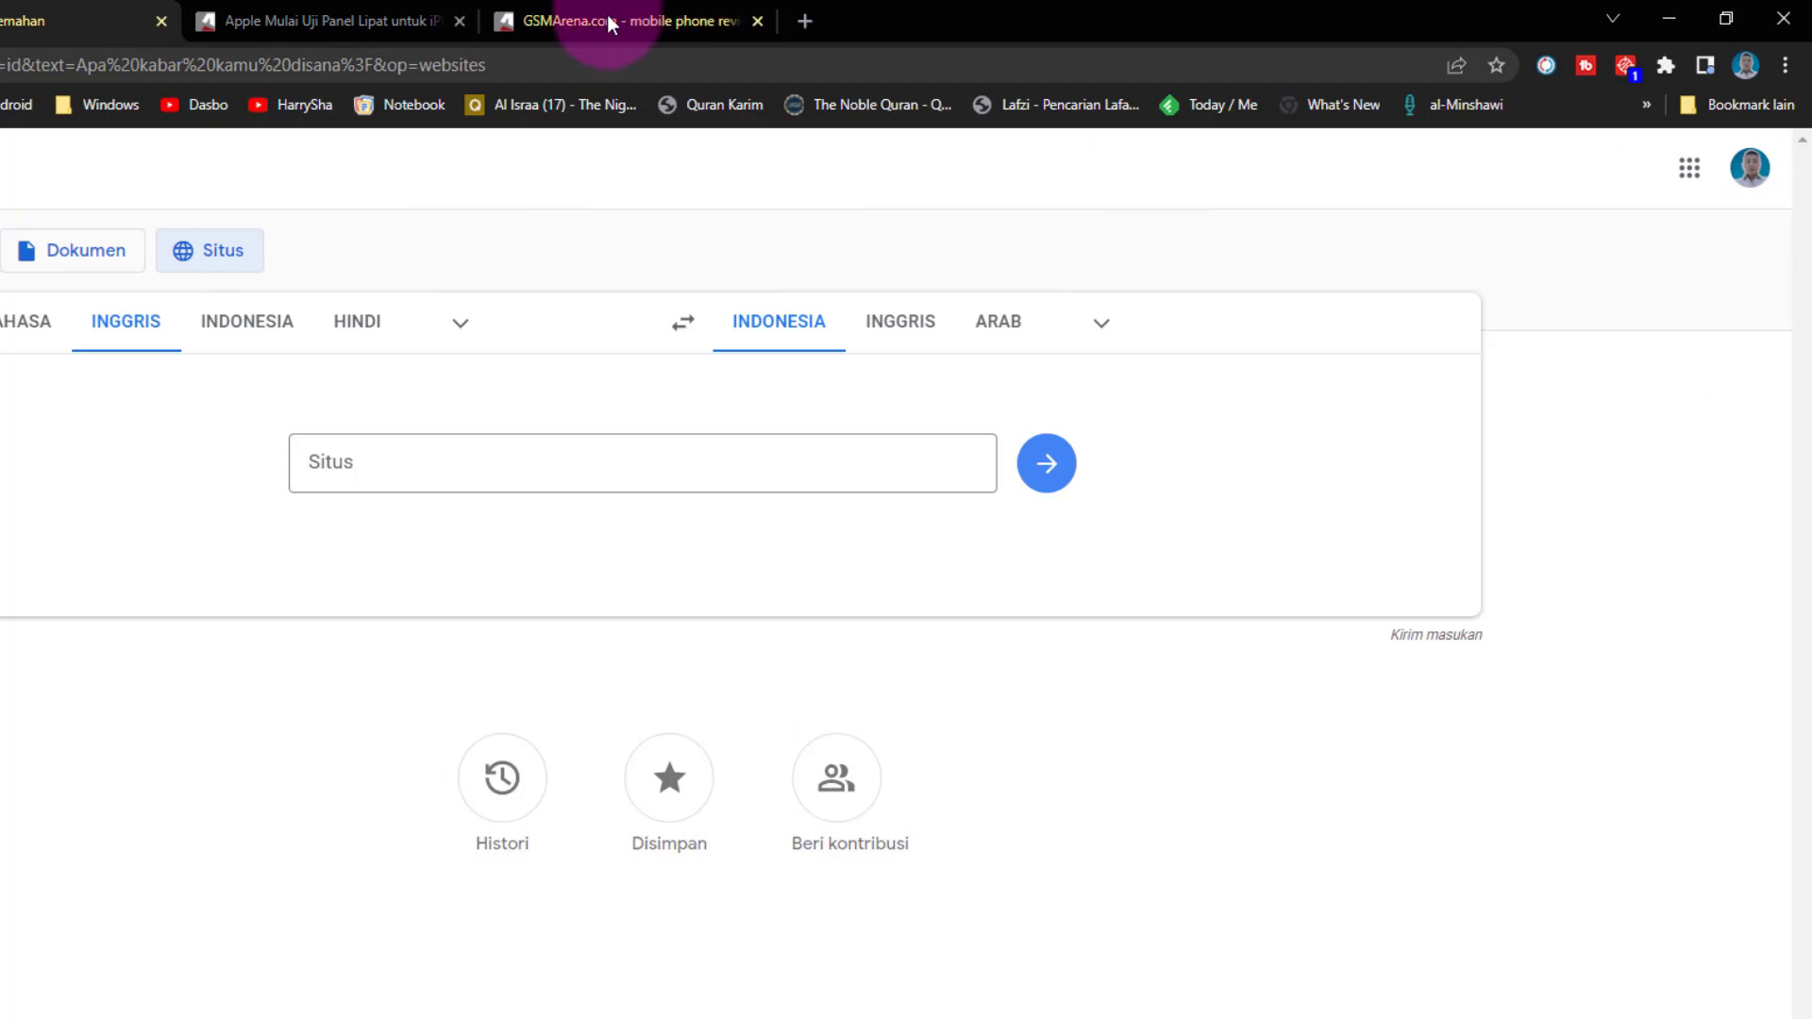
left_click(431, 19)
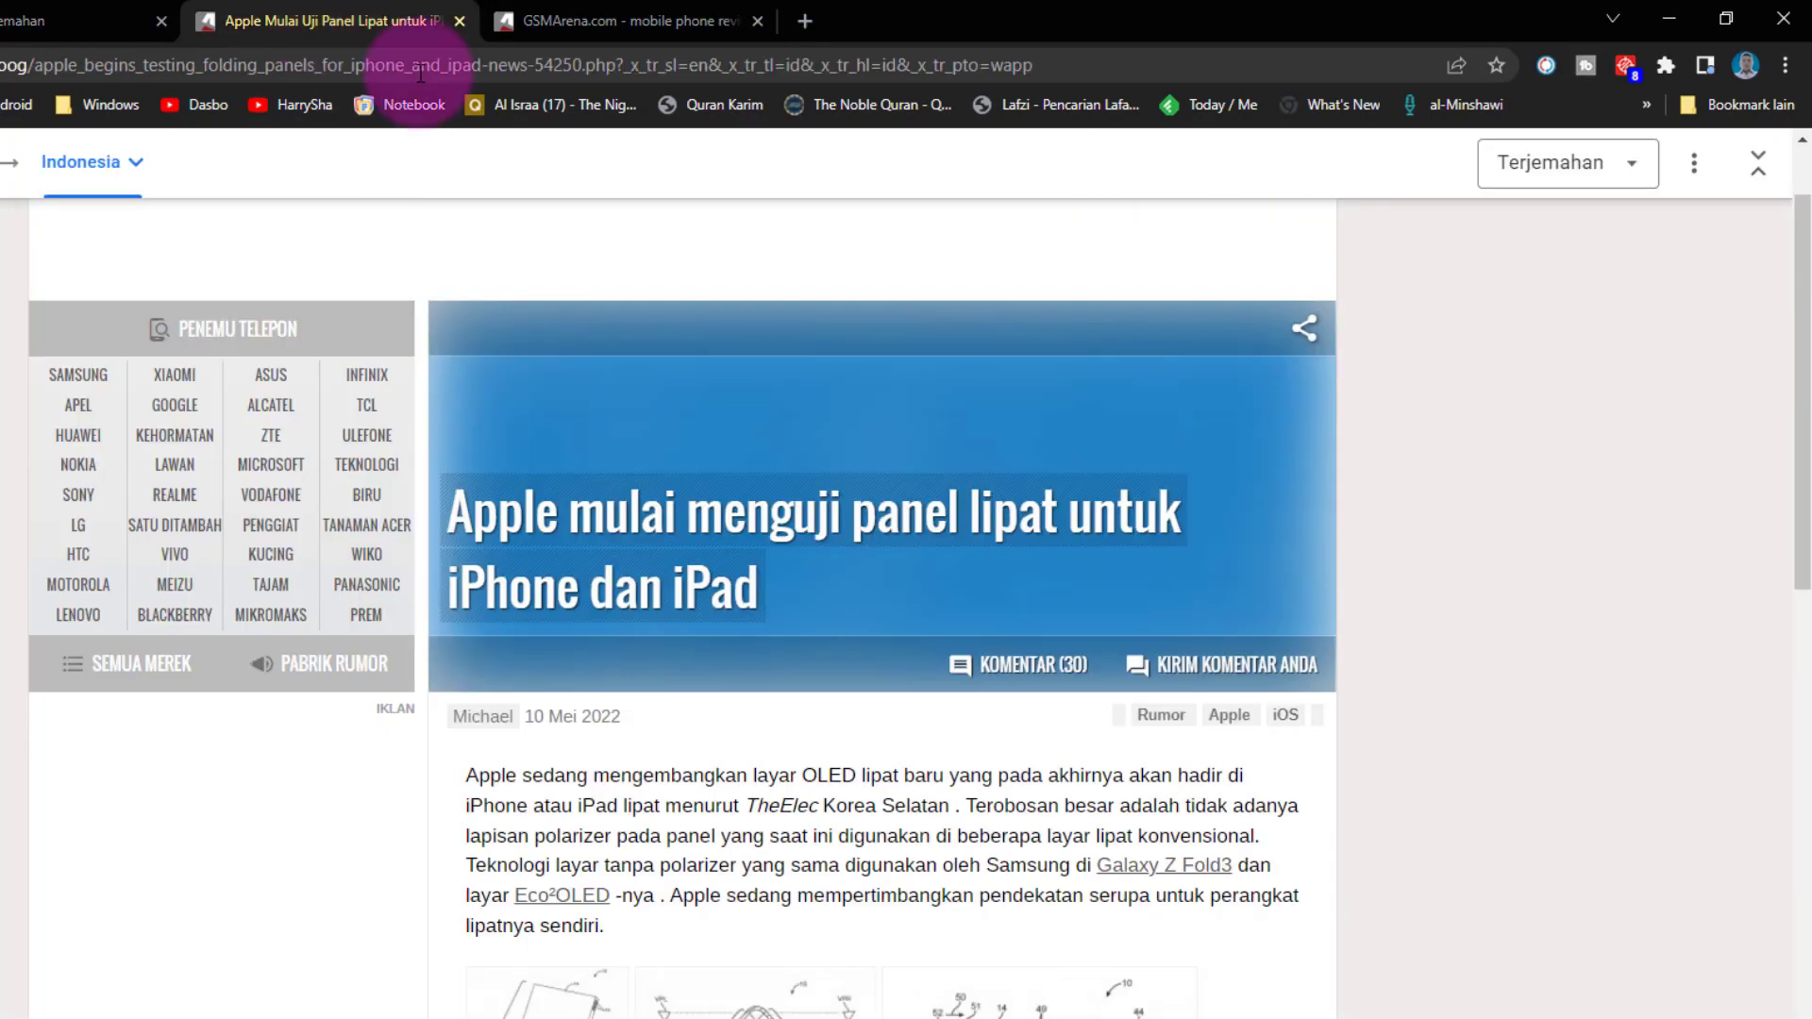
Switch the Apple folding panels article back to its original English and copy the word "thinner" from the paragraph below the schematics.
left_click(1549, 179)
left_click(1566, 231)
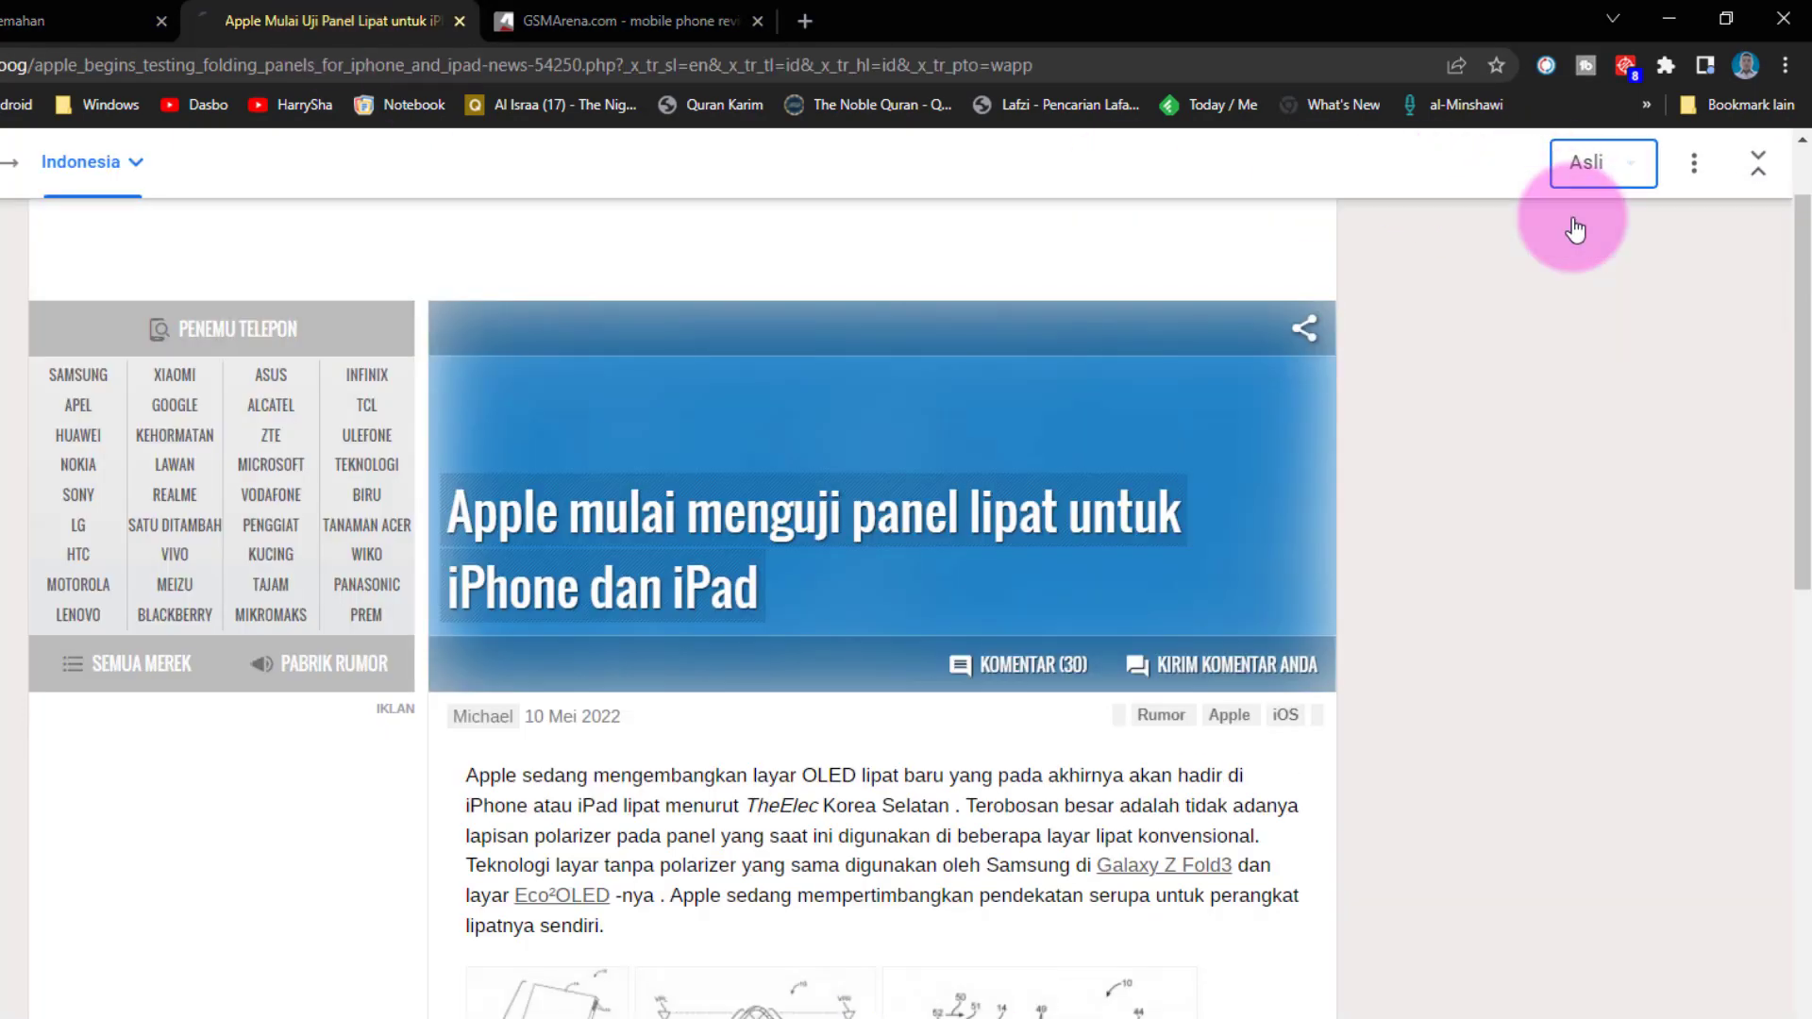
scroll(1727, 531, "down", 5)
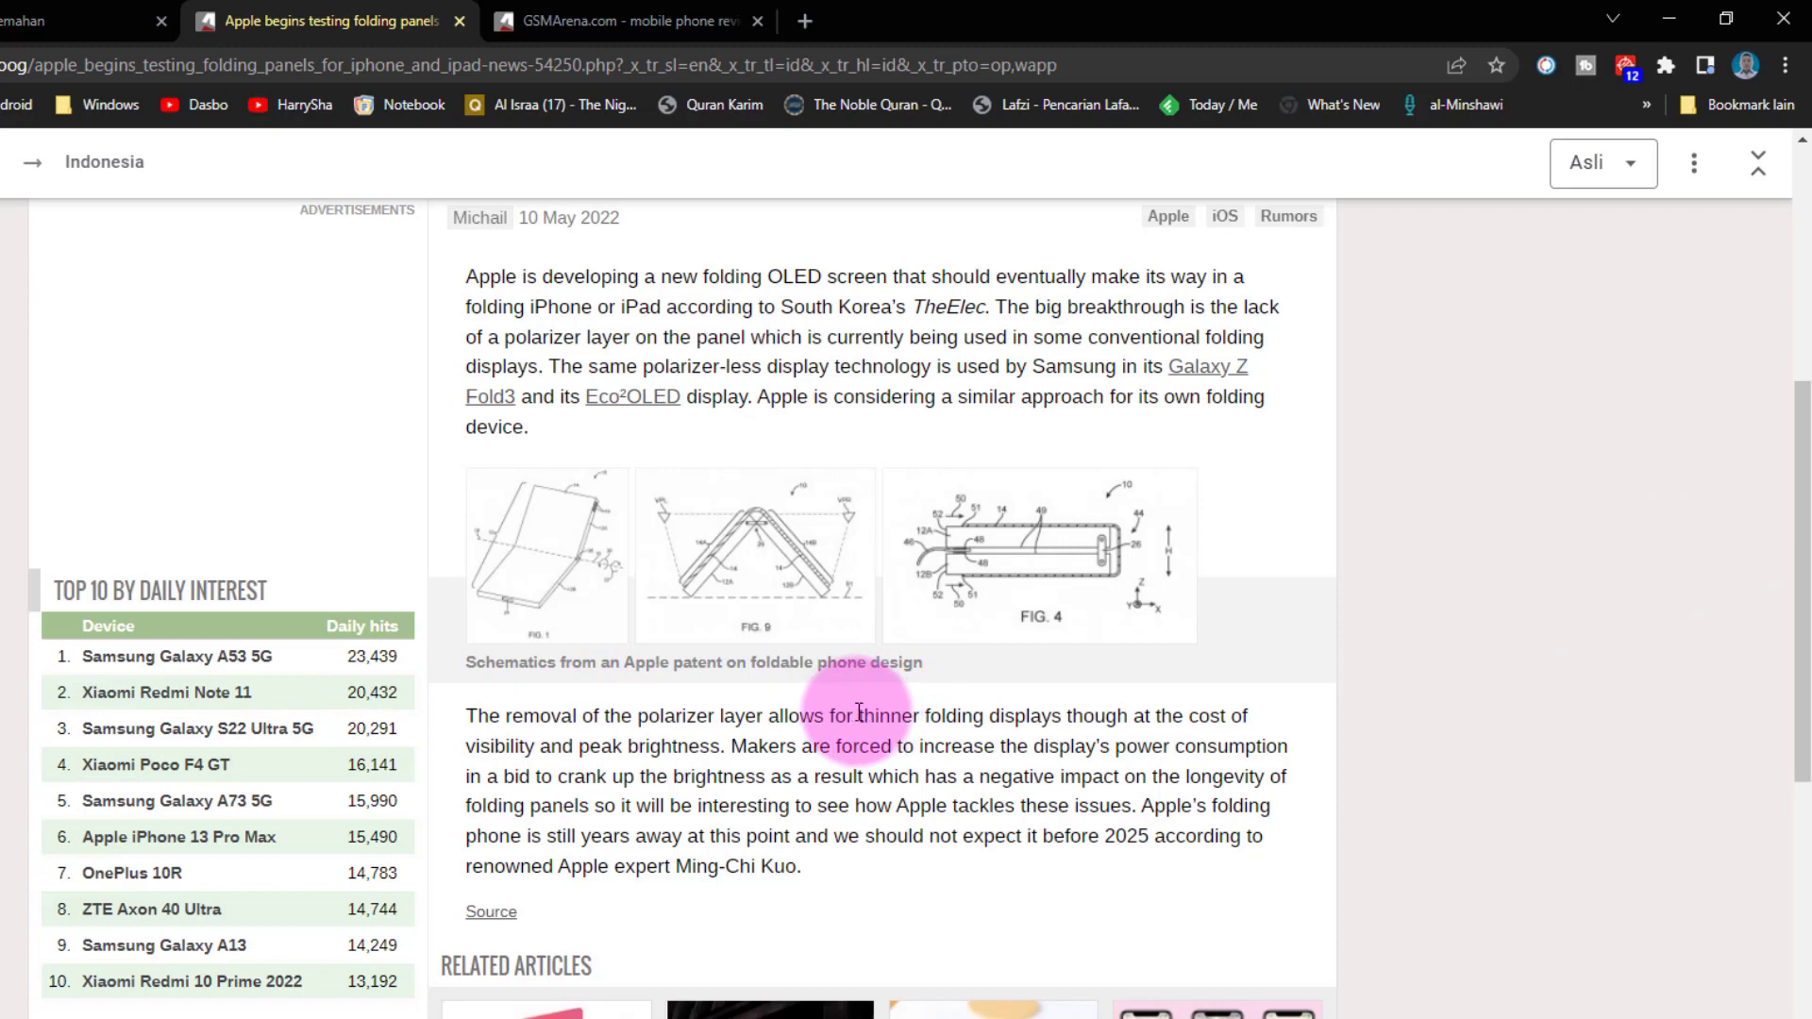
double_click(872, 715)
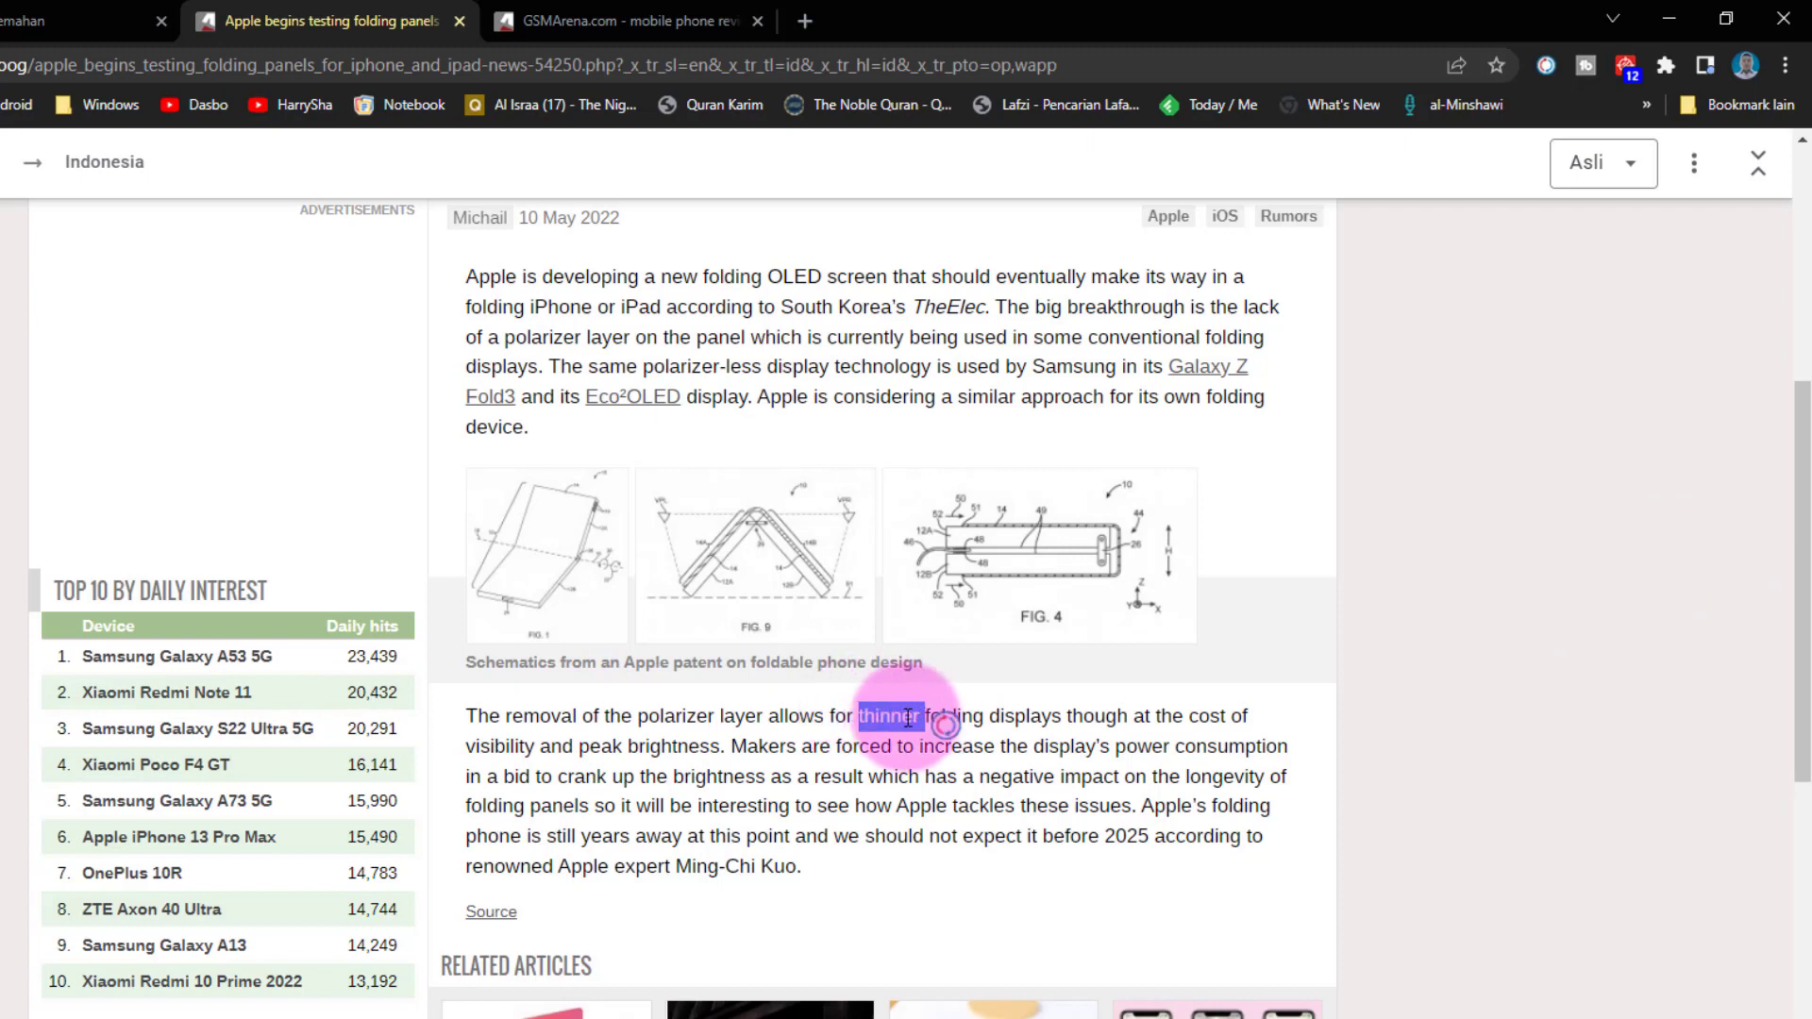
right_click(892, 715)
left_click(949, 736)
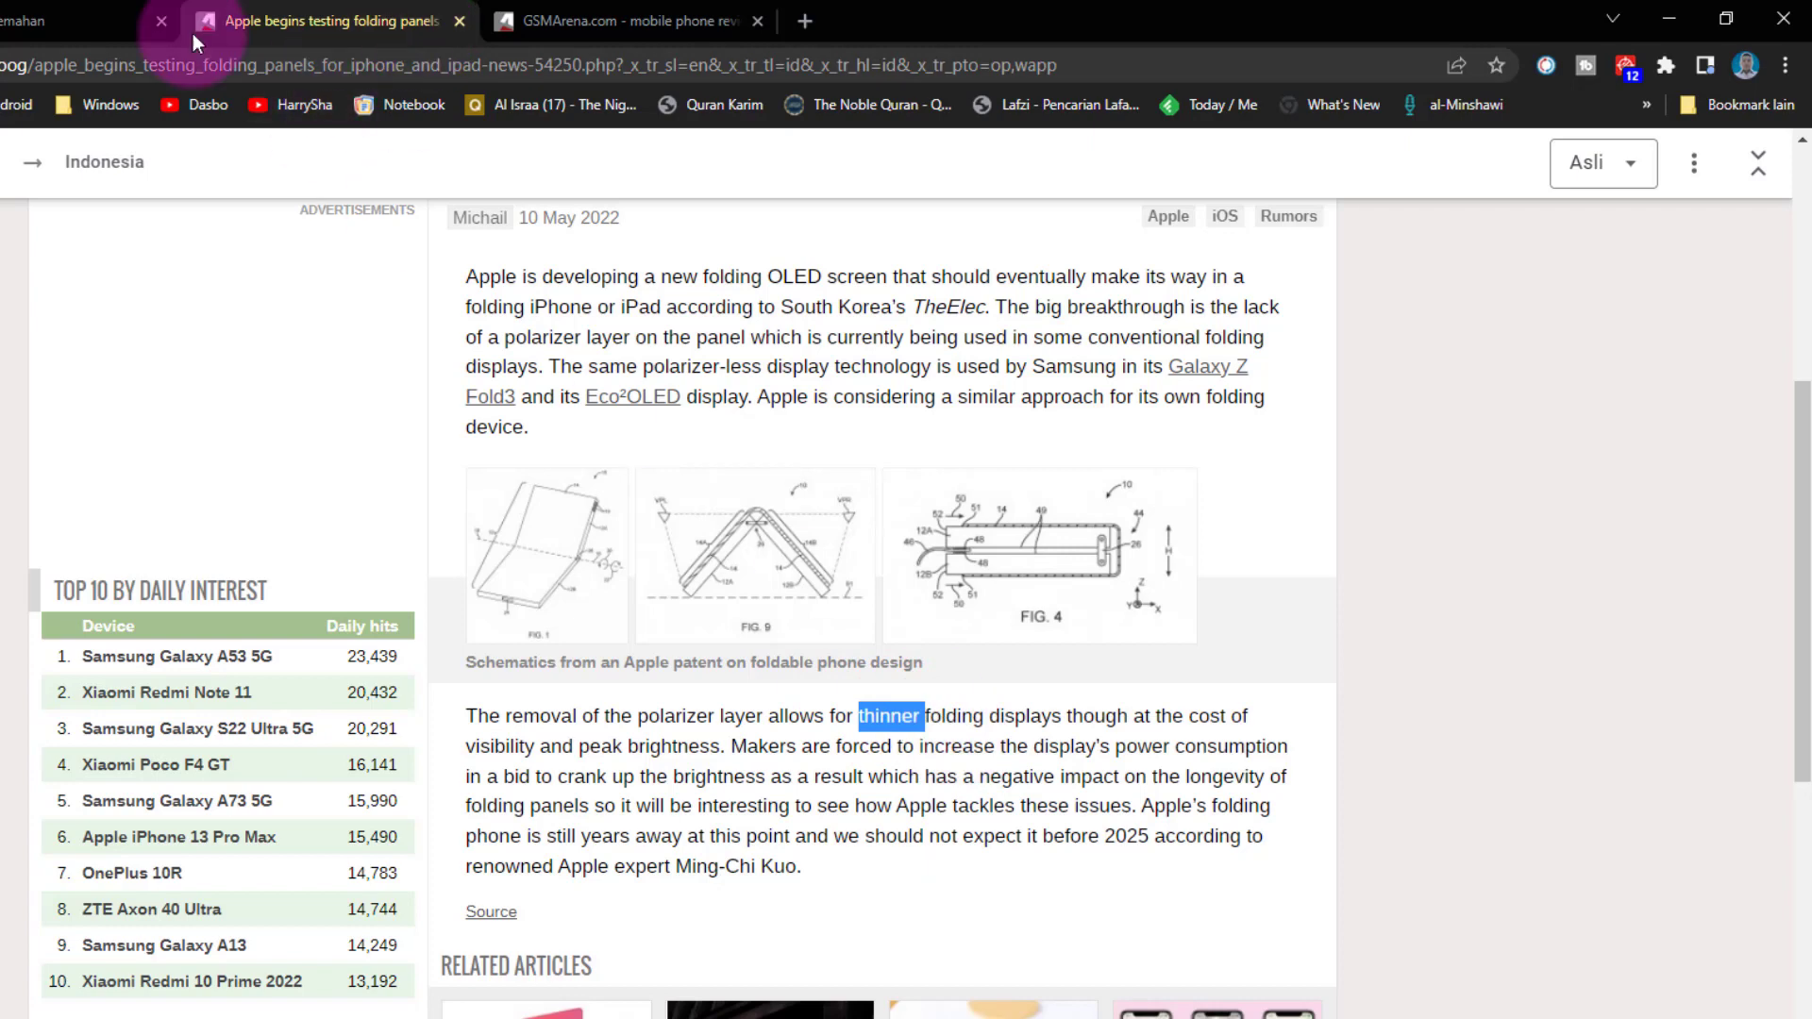
Return to the Google Translate page and translate the copied word "thinner" from English to Indonesian as text.
left_click(85, 21)
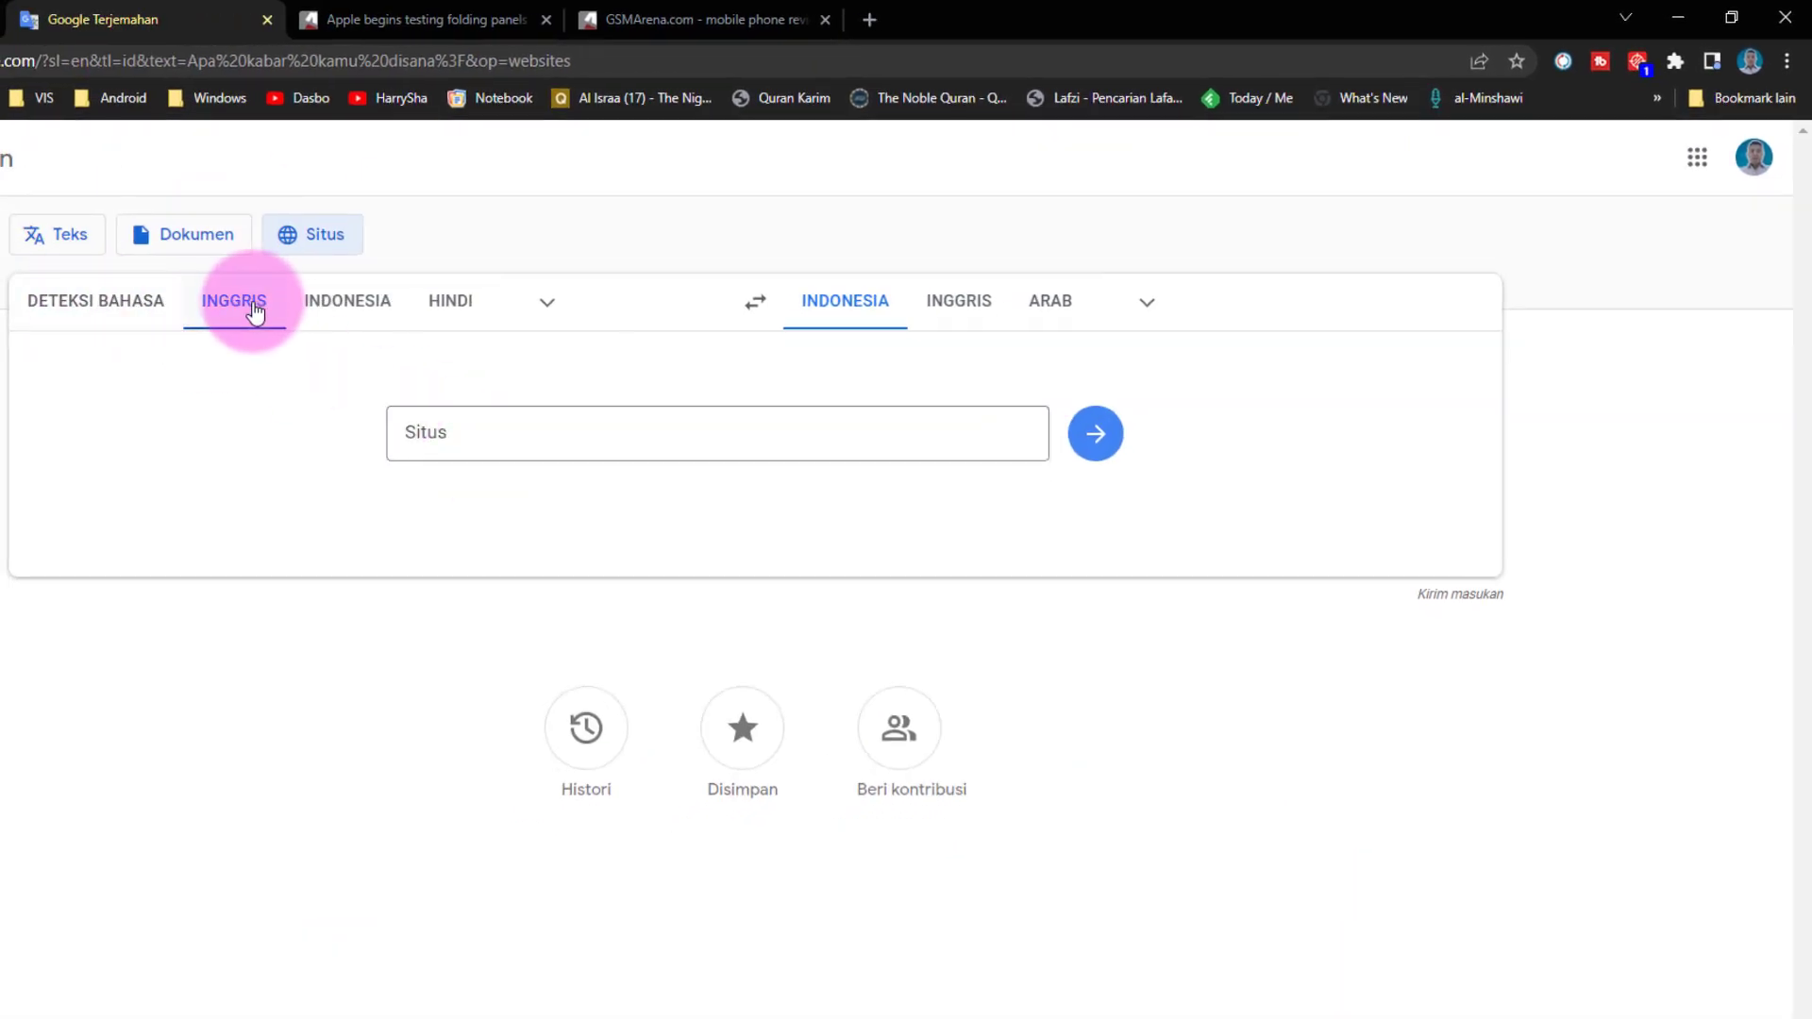
left_click(55, 235)
left_click(729, 375)
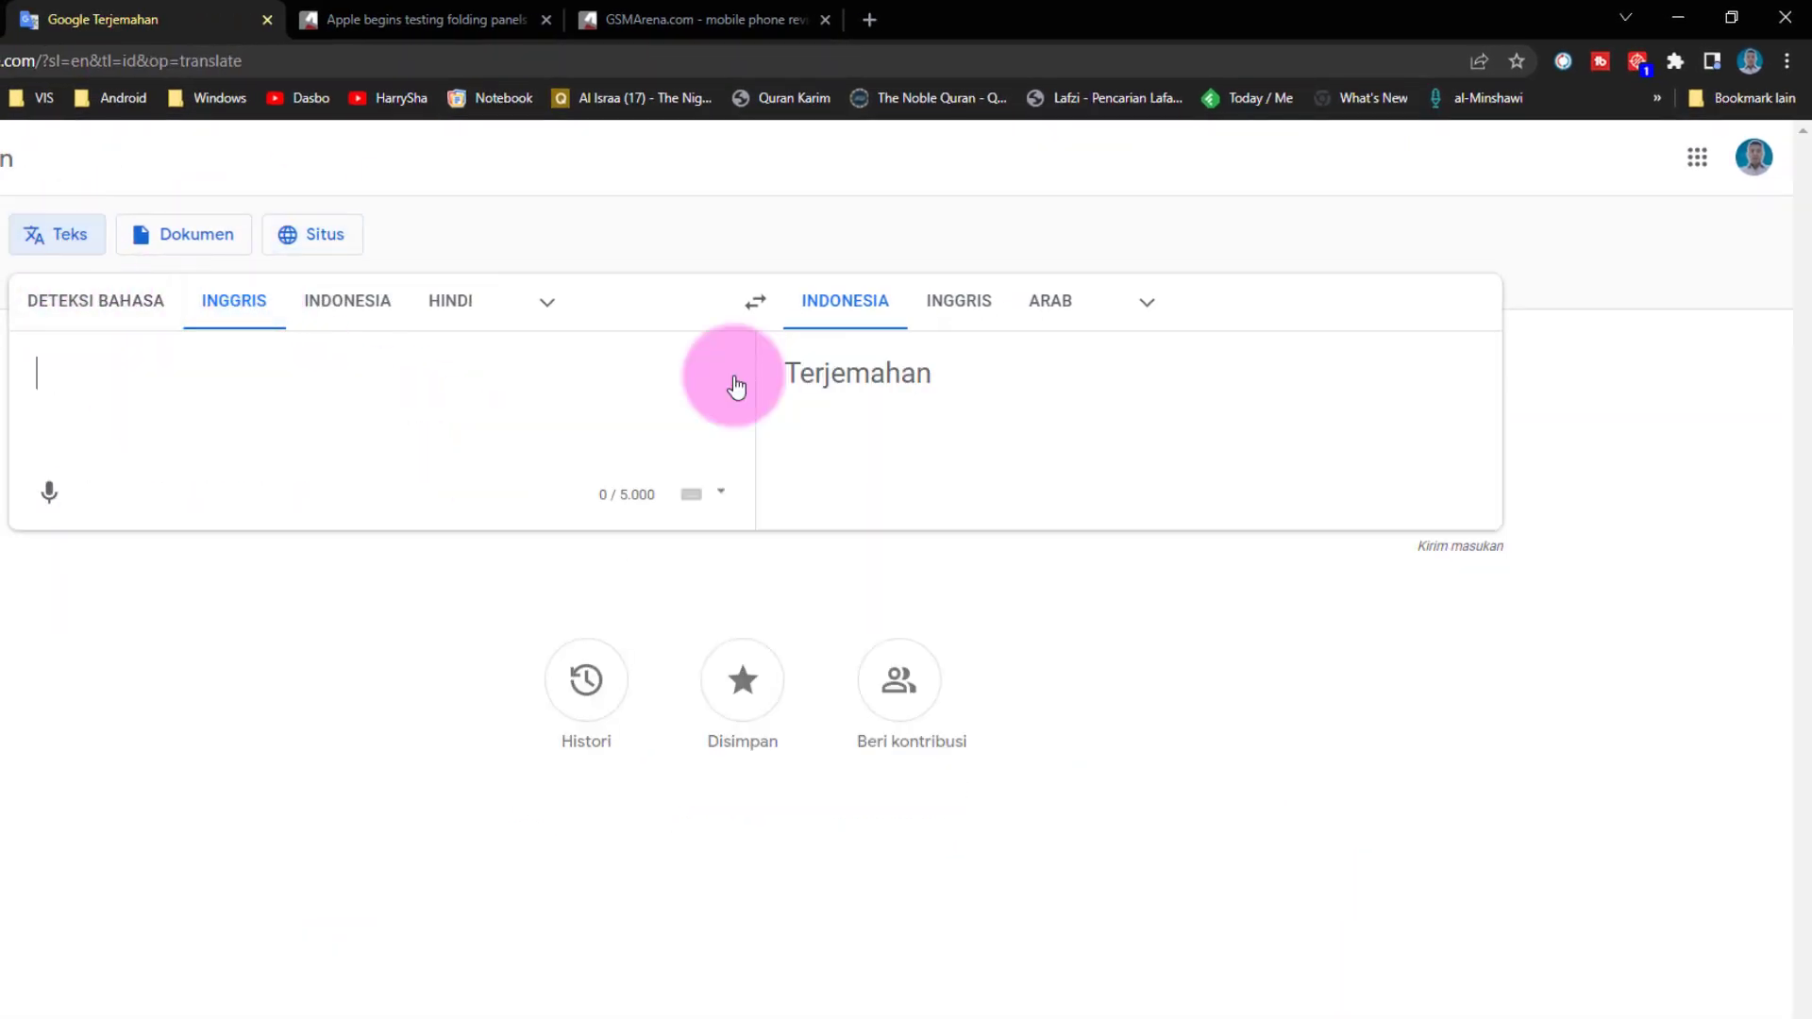
key("ctrl+v")
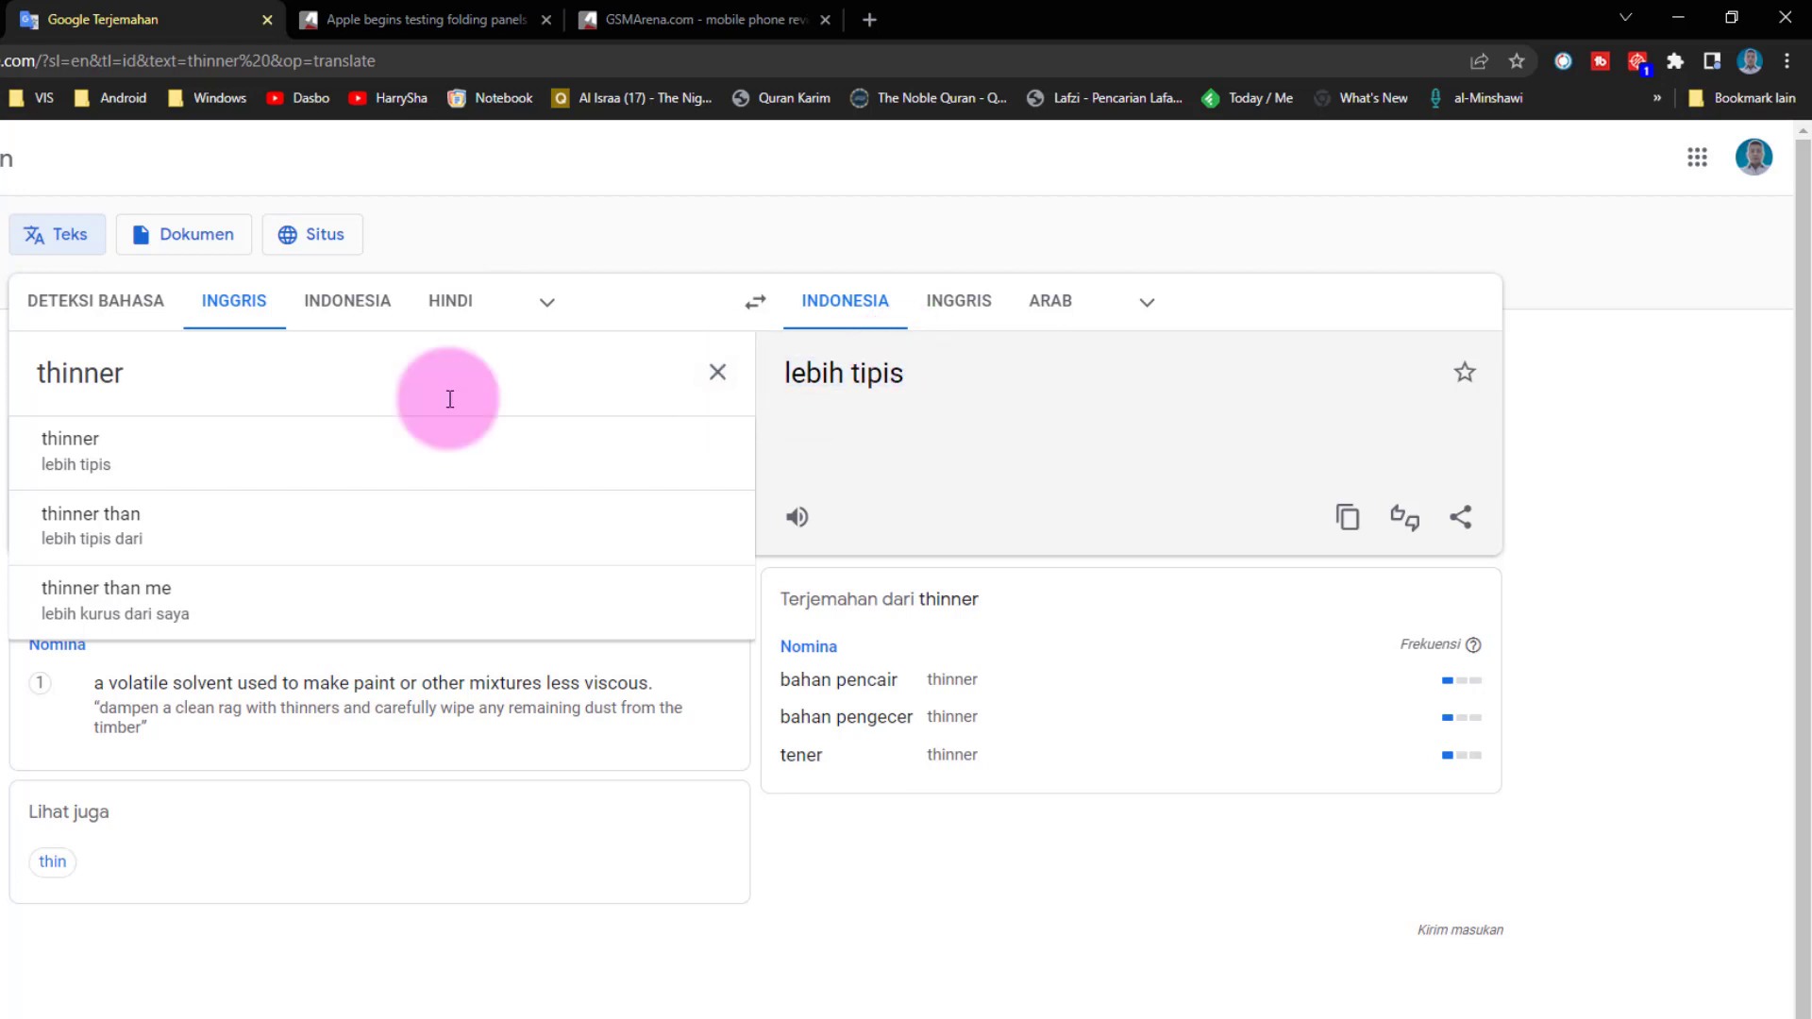
Save the translation of "thinner" and check it in the list of saved phrases, closing the list when done.
scroll(1659, 425, "down", 1)
left_click(1465, 304)
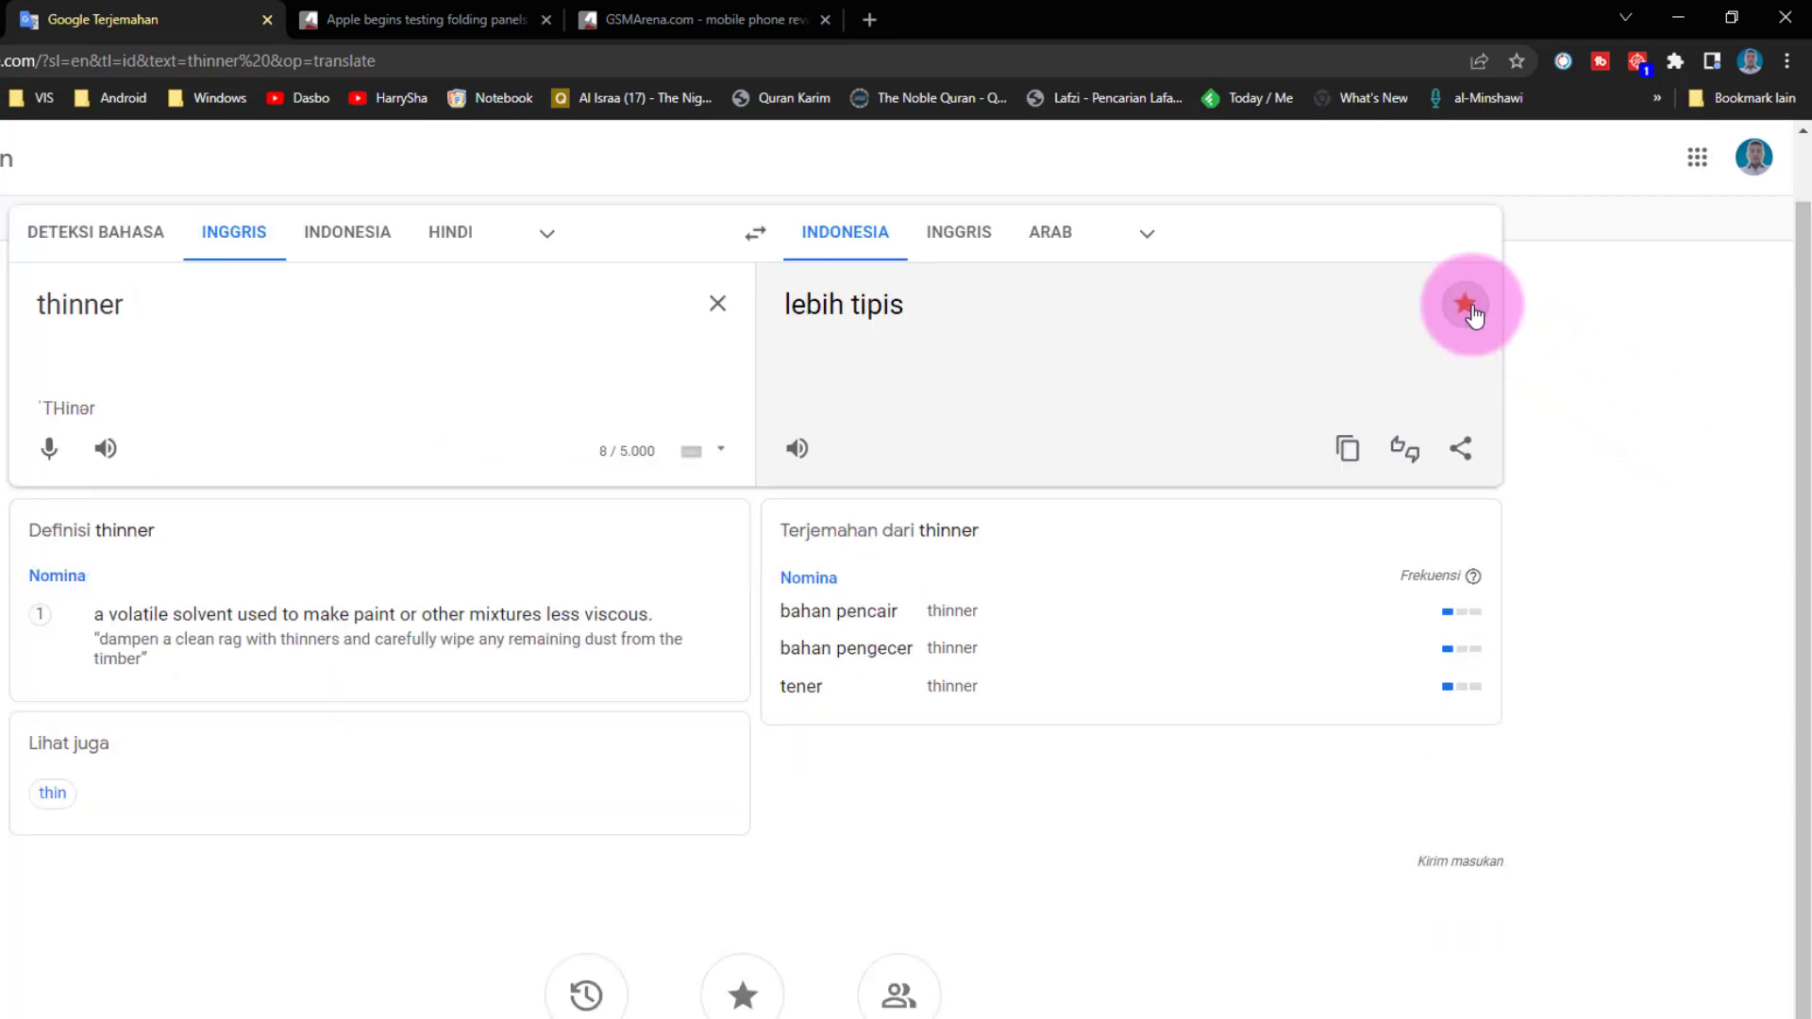
left_click(743, 995)
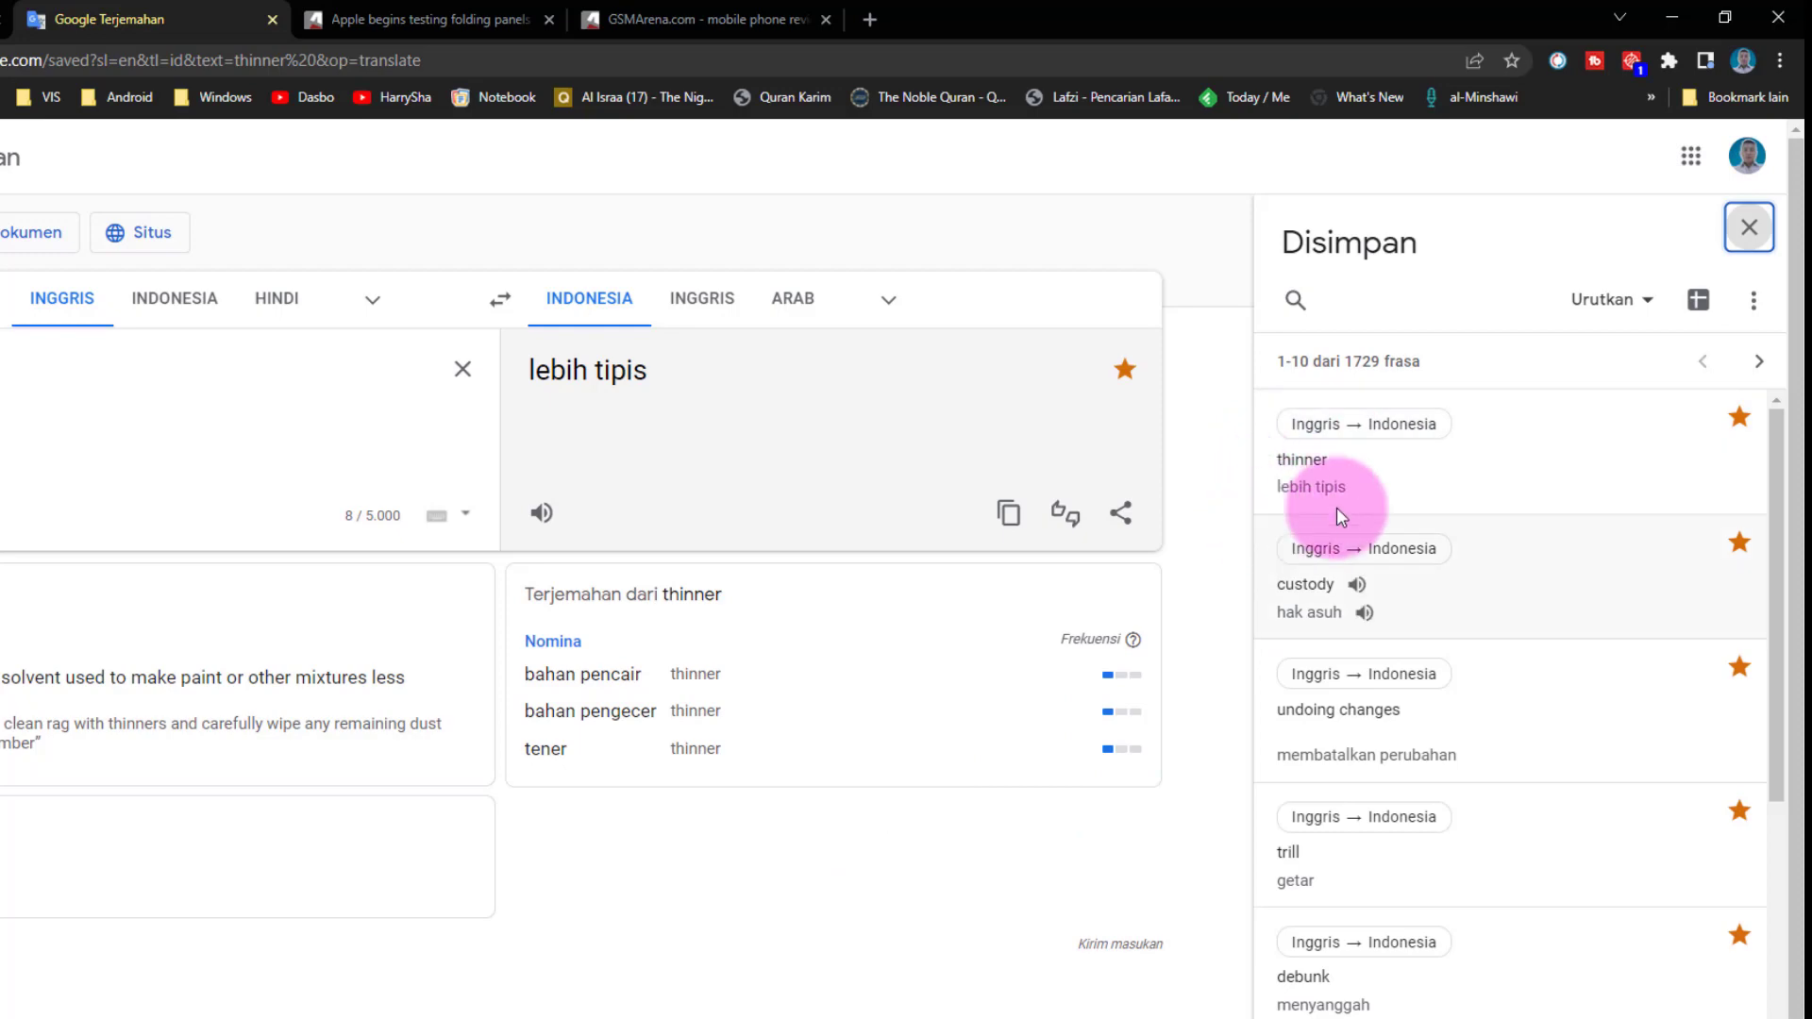
left_click(1748, 227)
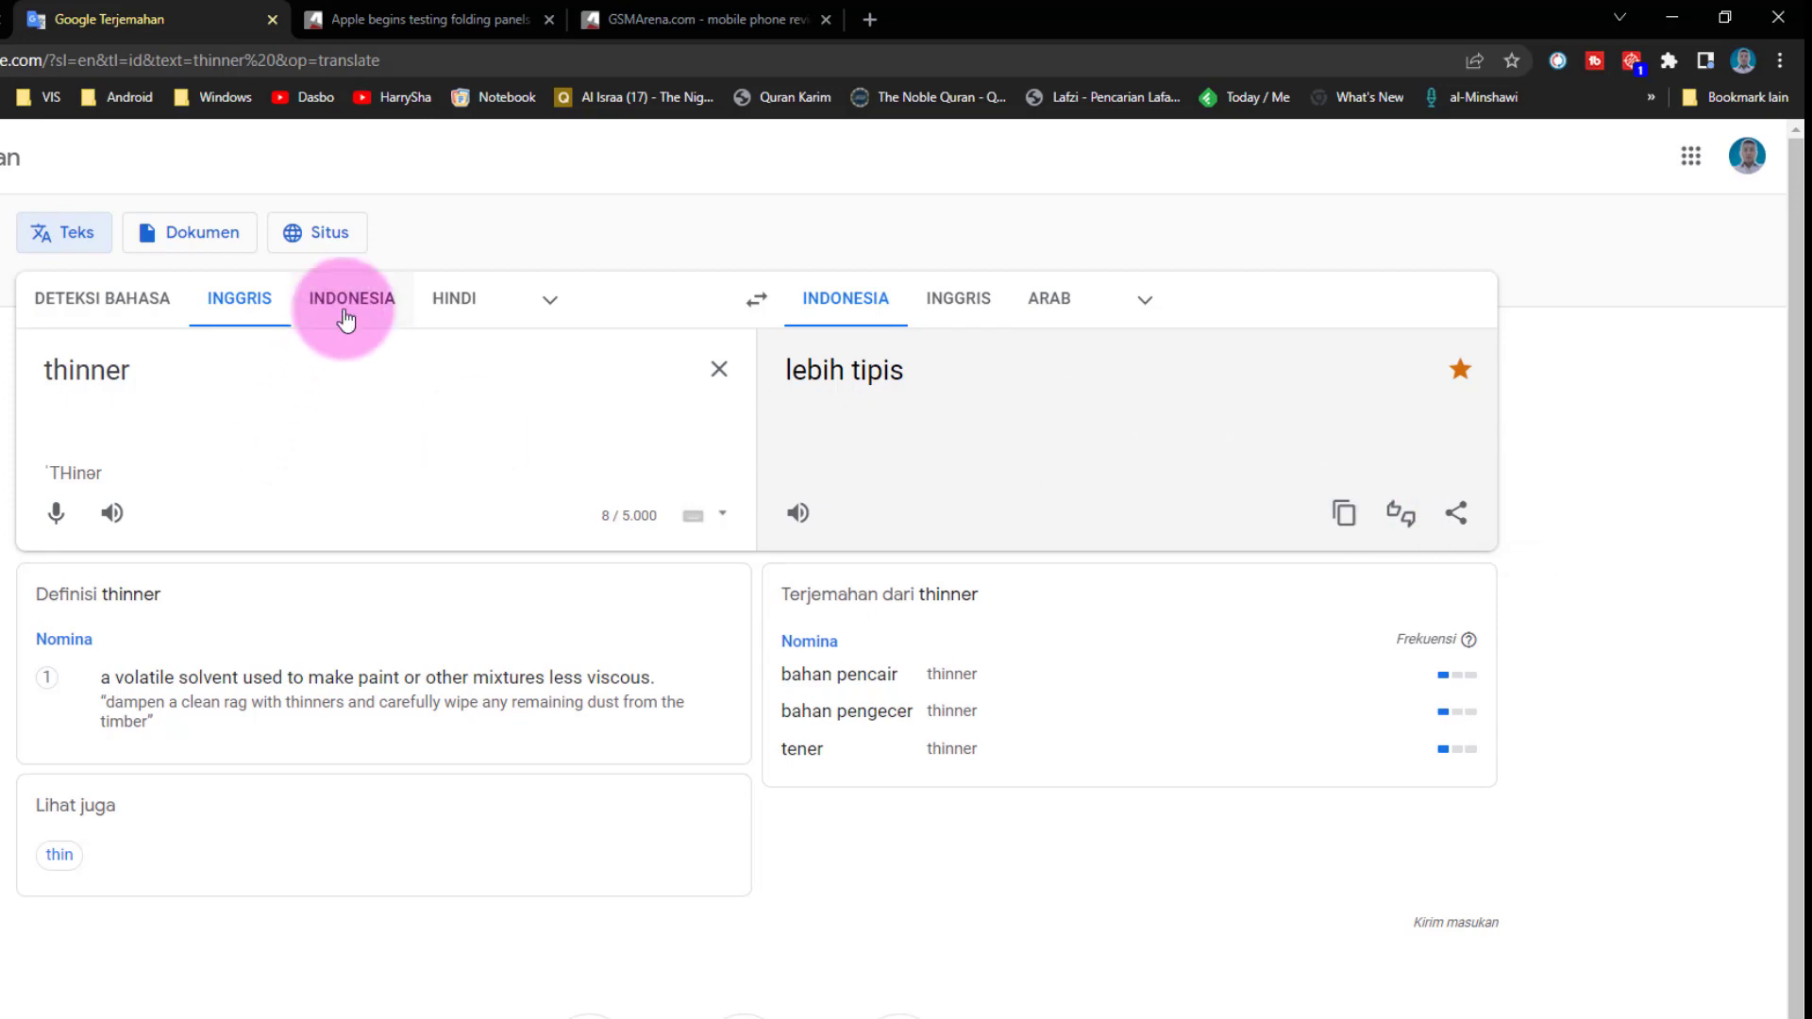
View the contribution information in Google Translate and close it.
scroll(907, 943, "down", 1)
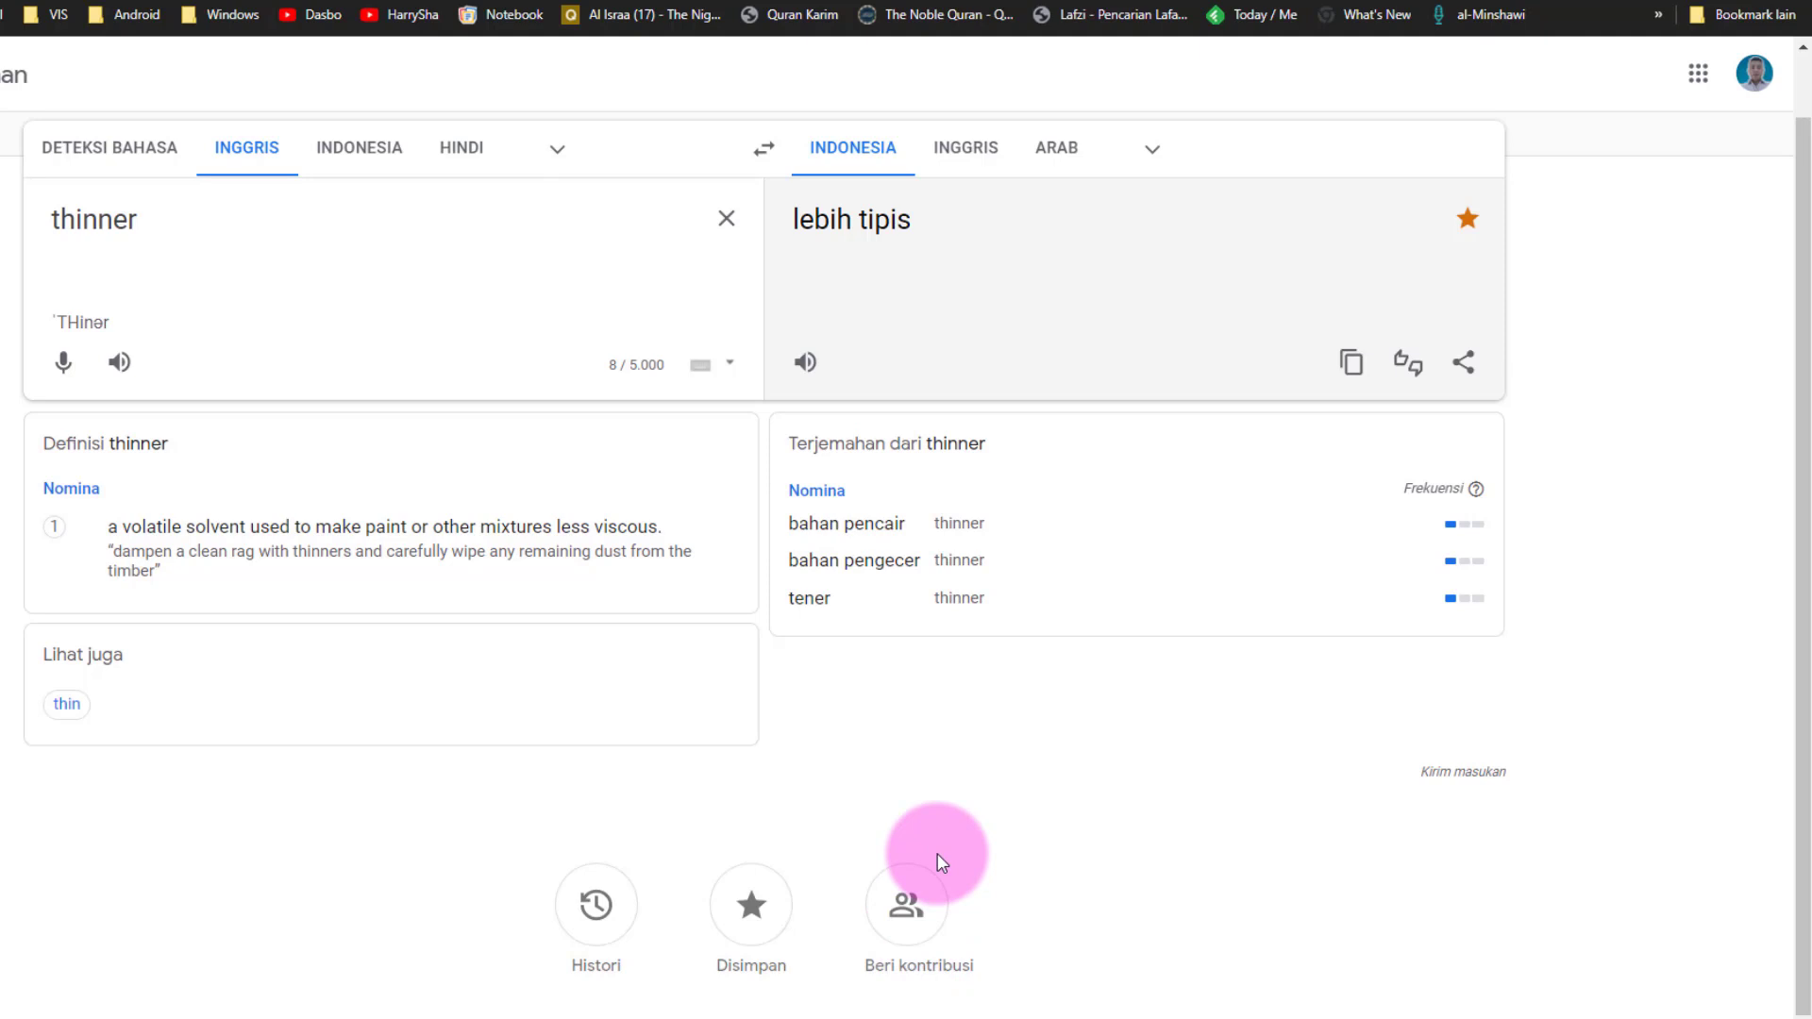
left_click(908, 901)
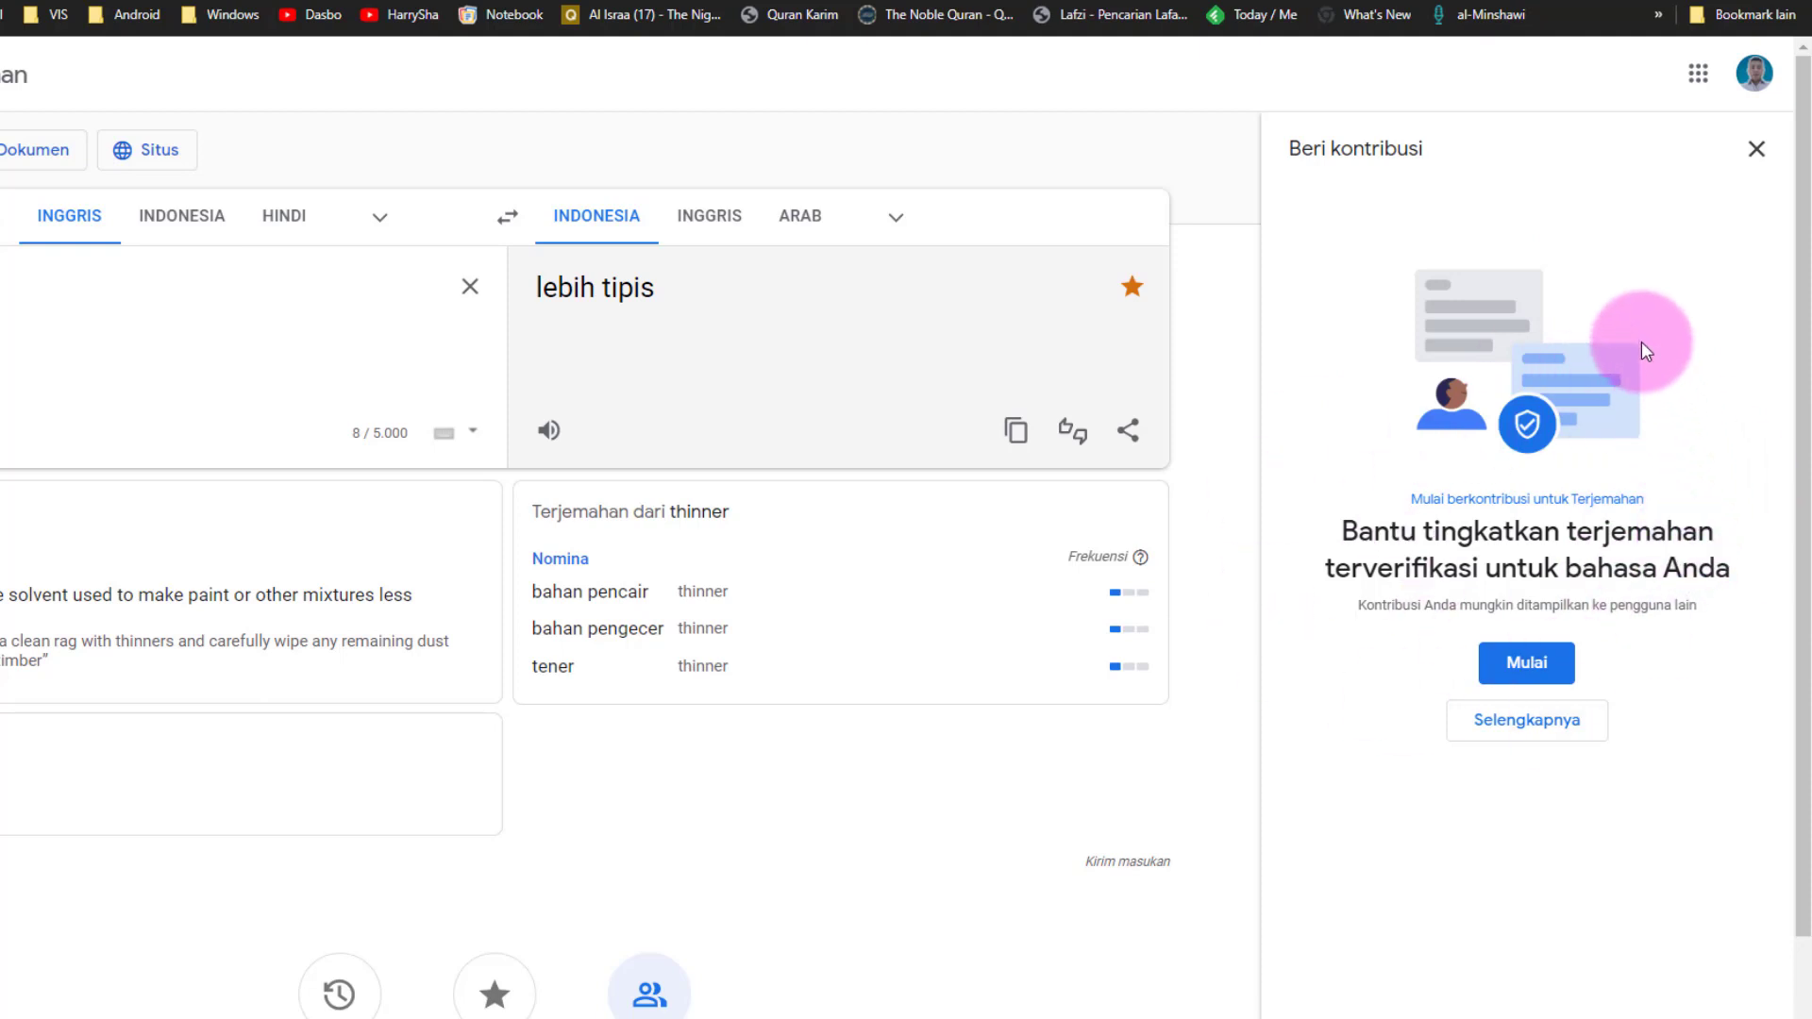
left_click(1756, 149)
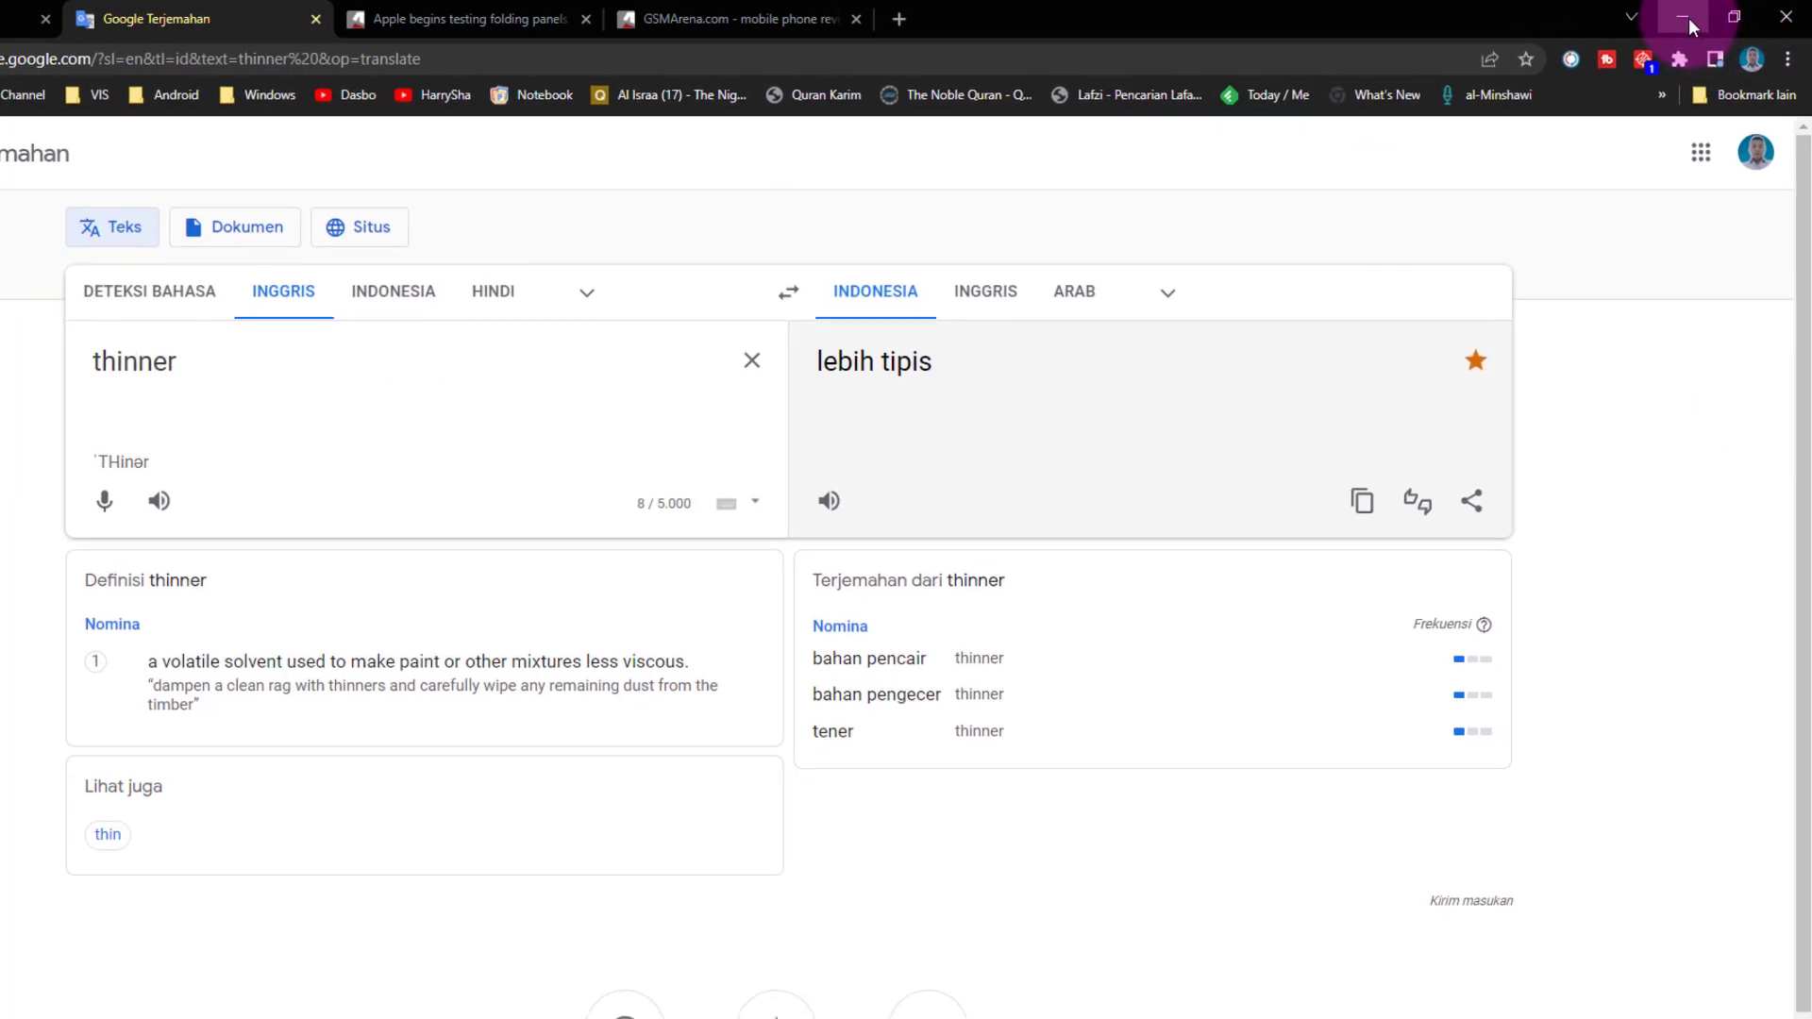
Minimize the browser and open Google Translate from the Google Terjemahan desktop shortcut.
left_click(1687, 19)
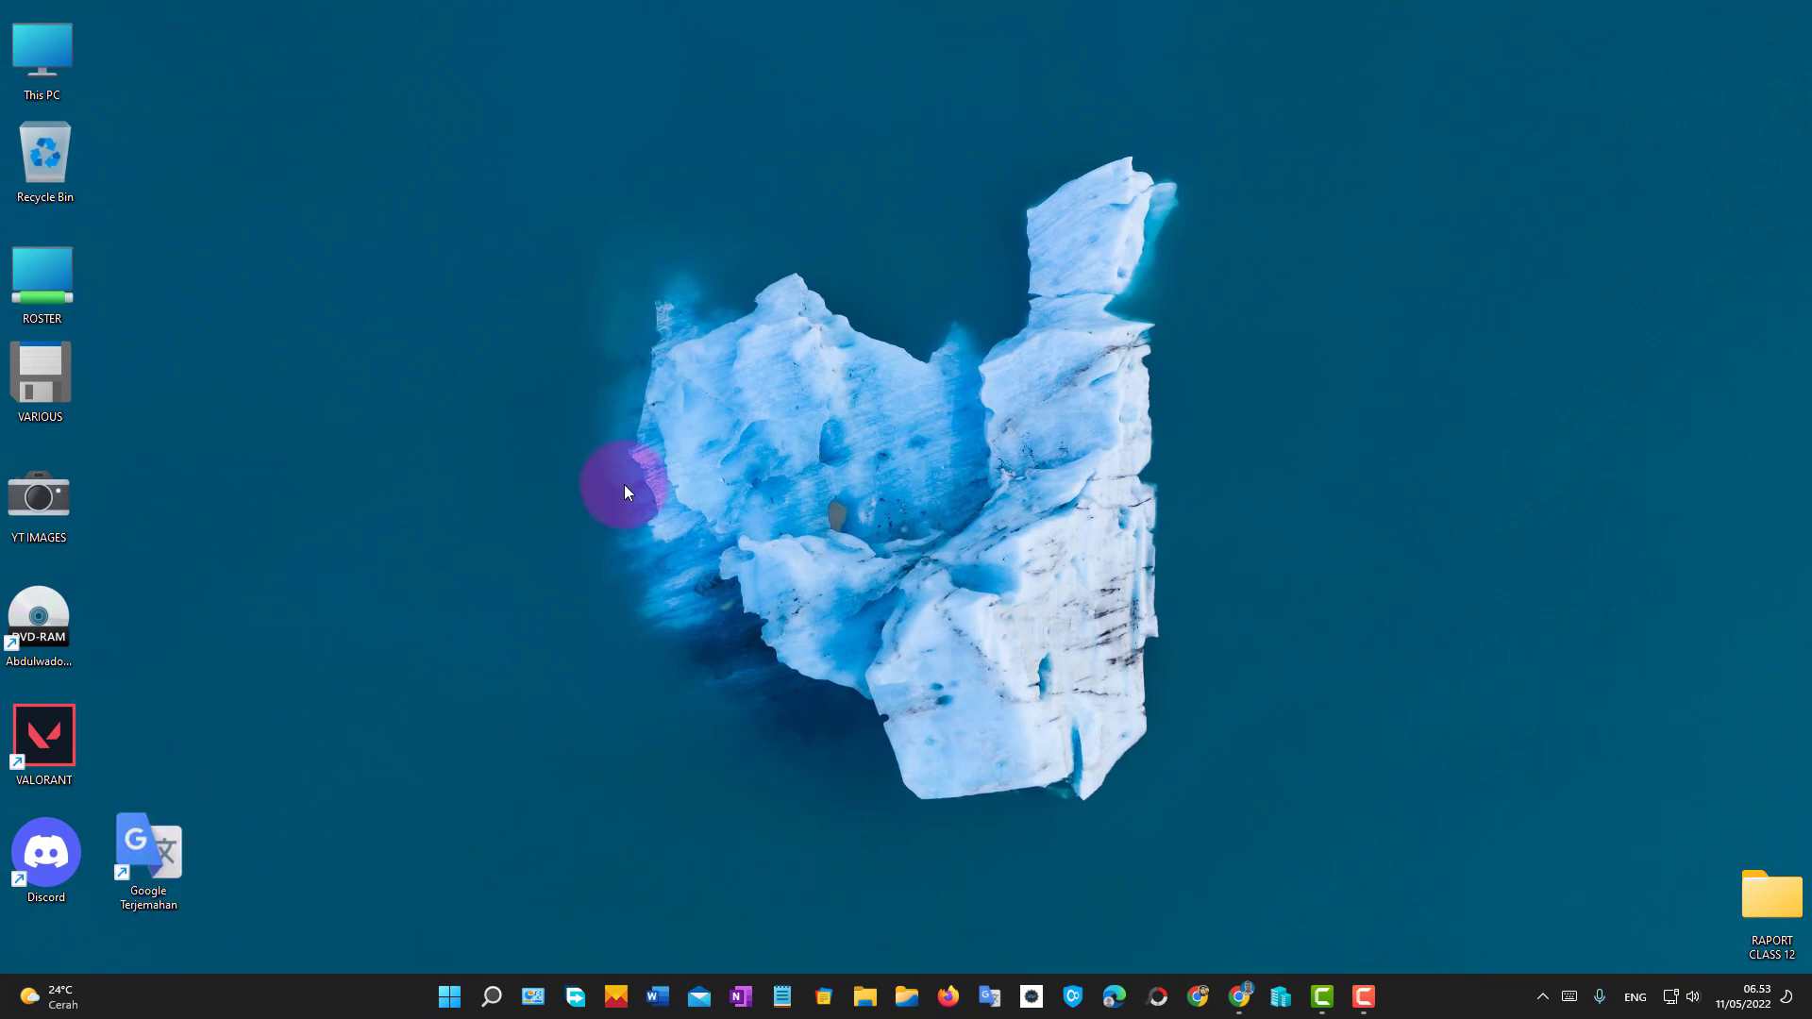
double_click(142, 854)
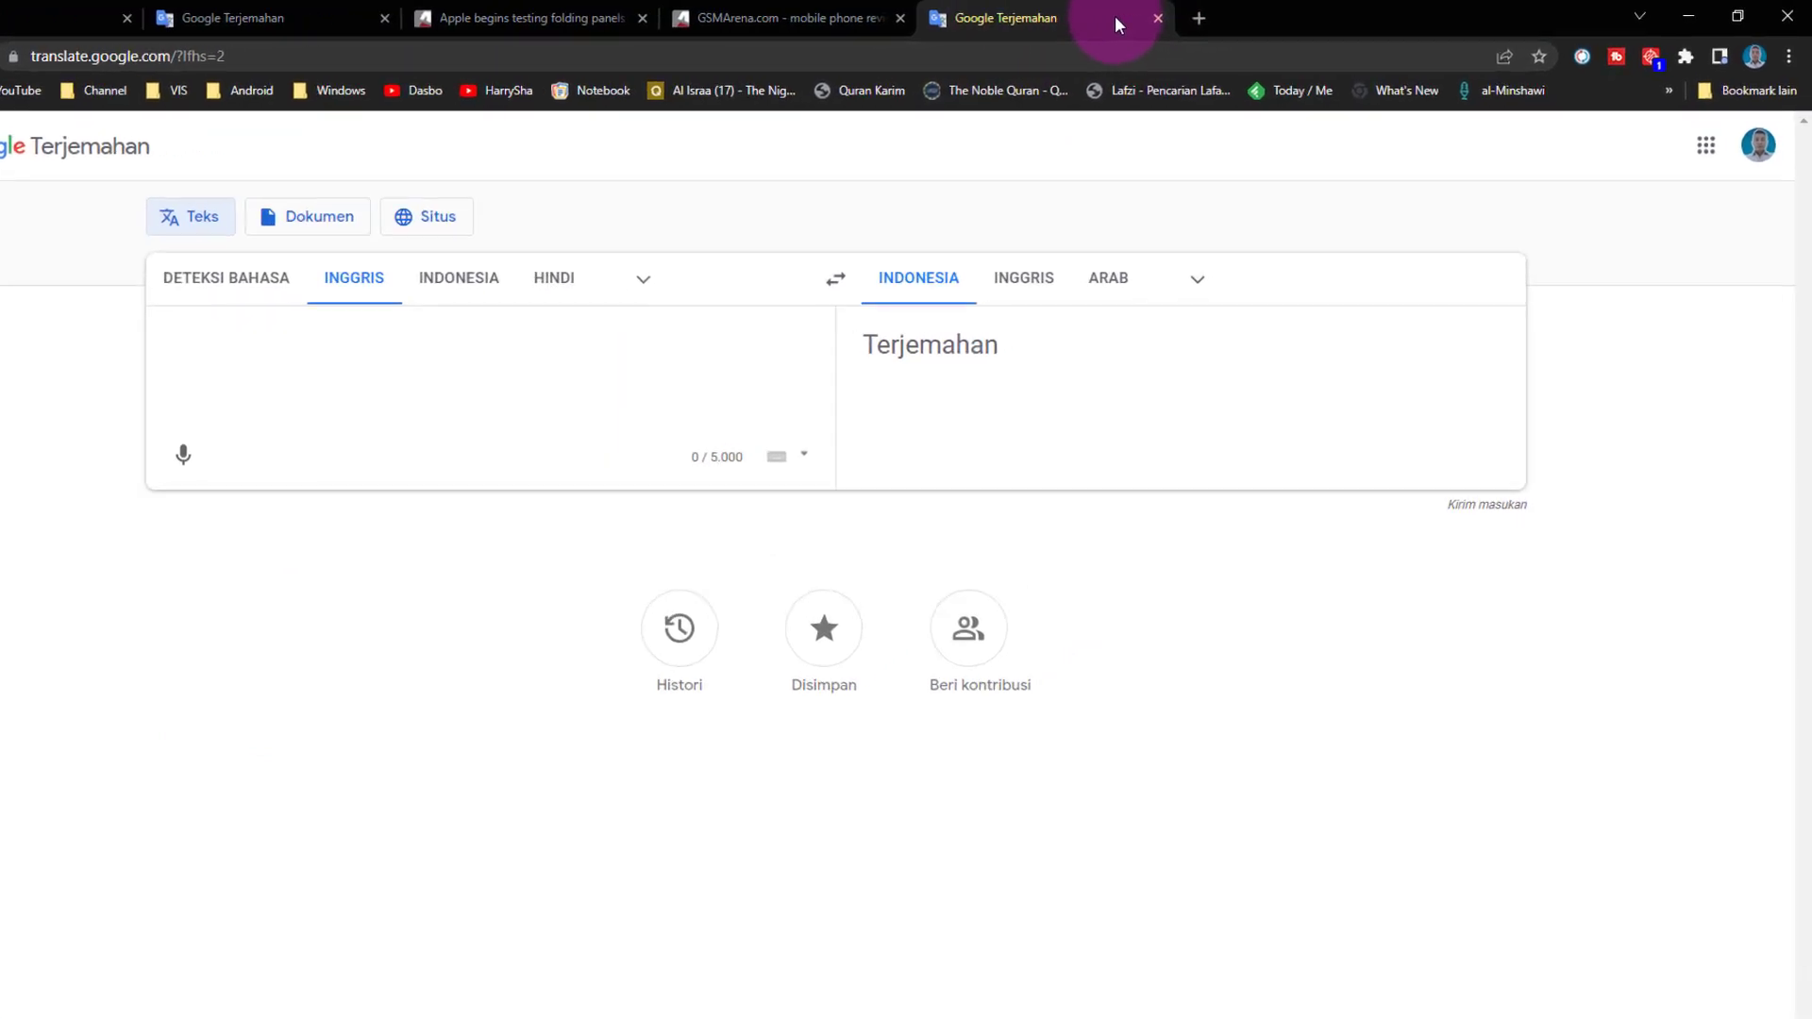
key("ctrl+v")
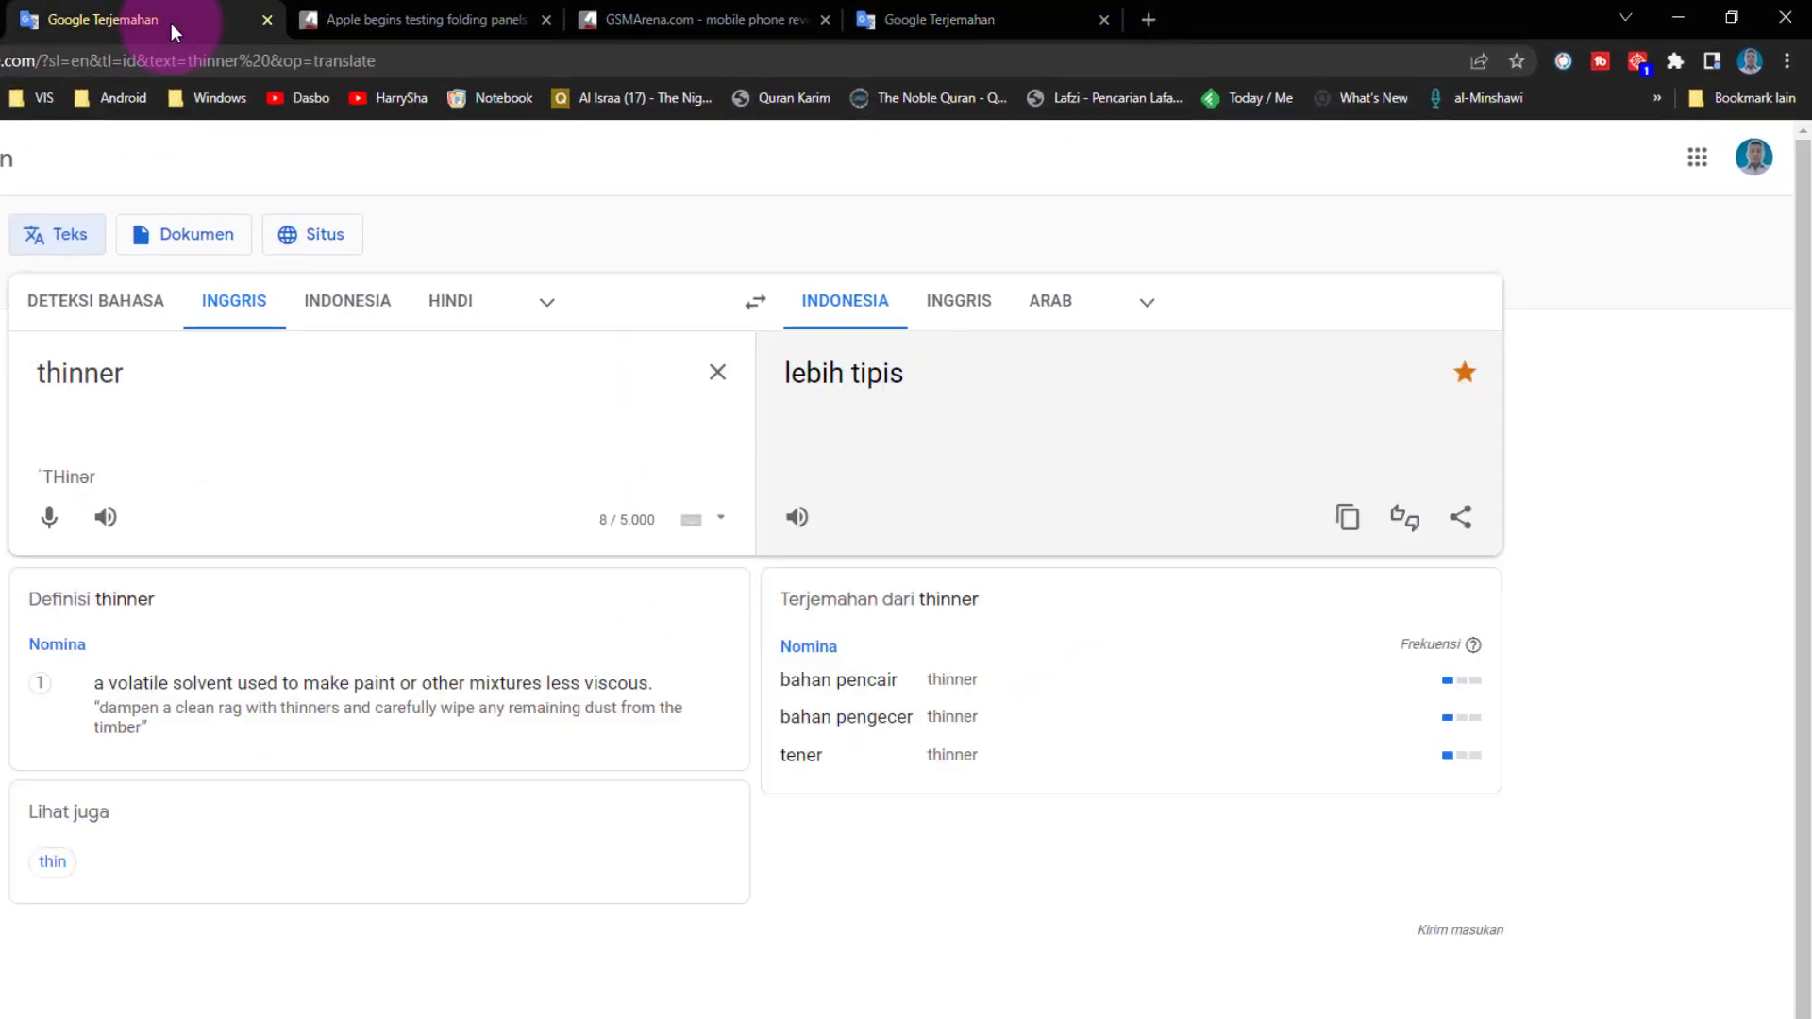
Close the Google Translate, GSMArena and Apple article tabs, keeping only the Notebook tab.
left_click(267, 19)
left_click(745, 18)
left_click(825, 19)
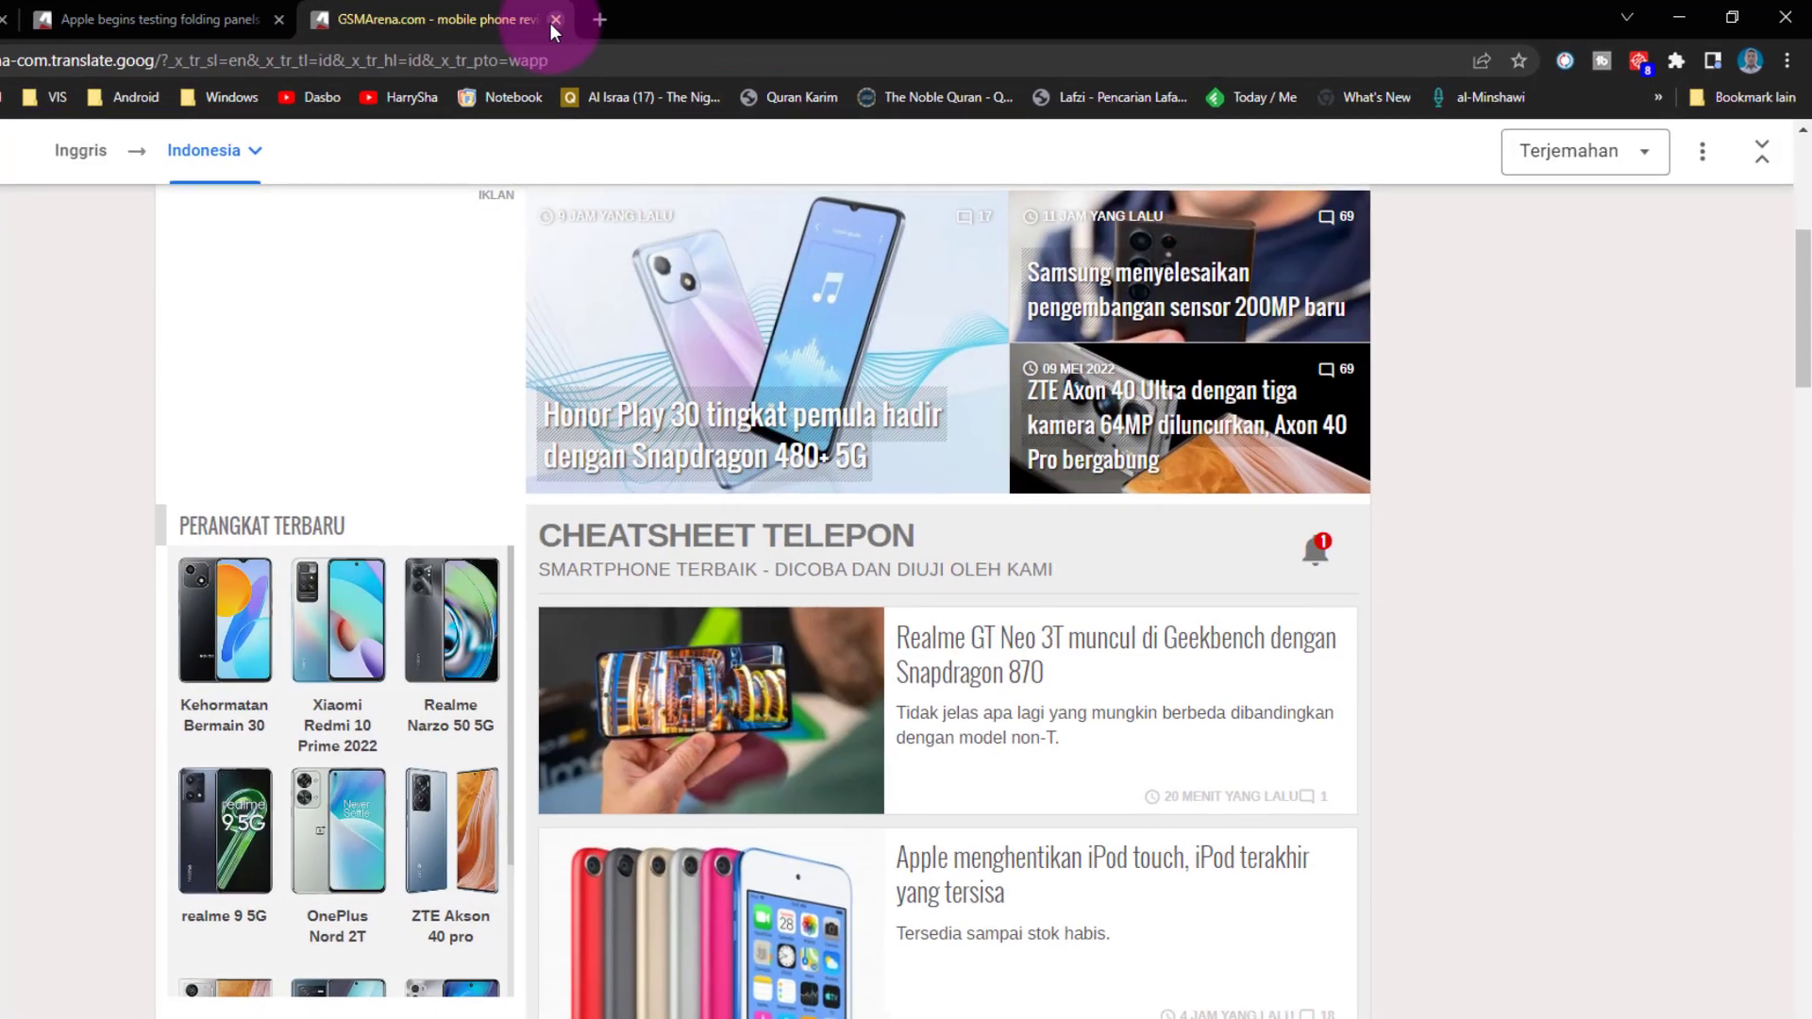
left_click(545, 18)
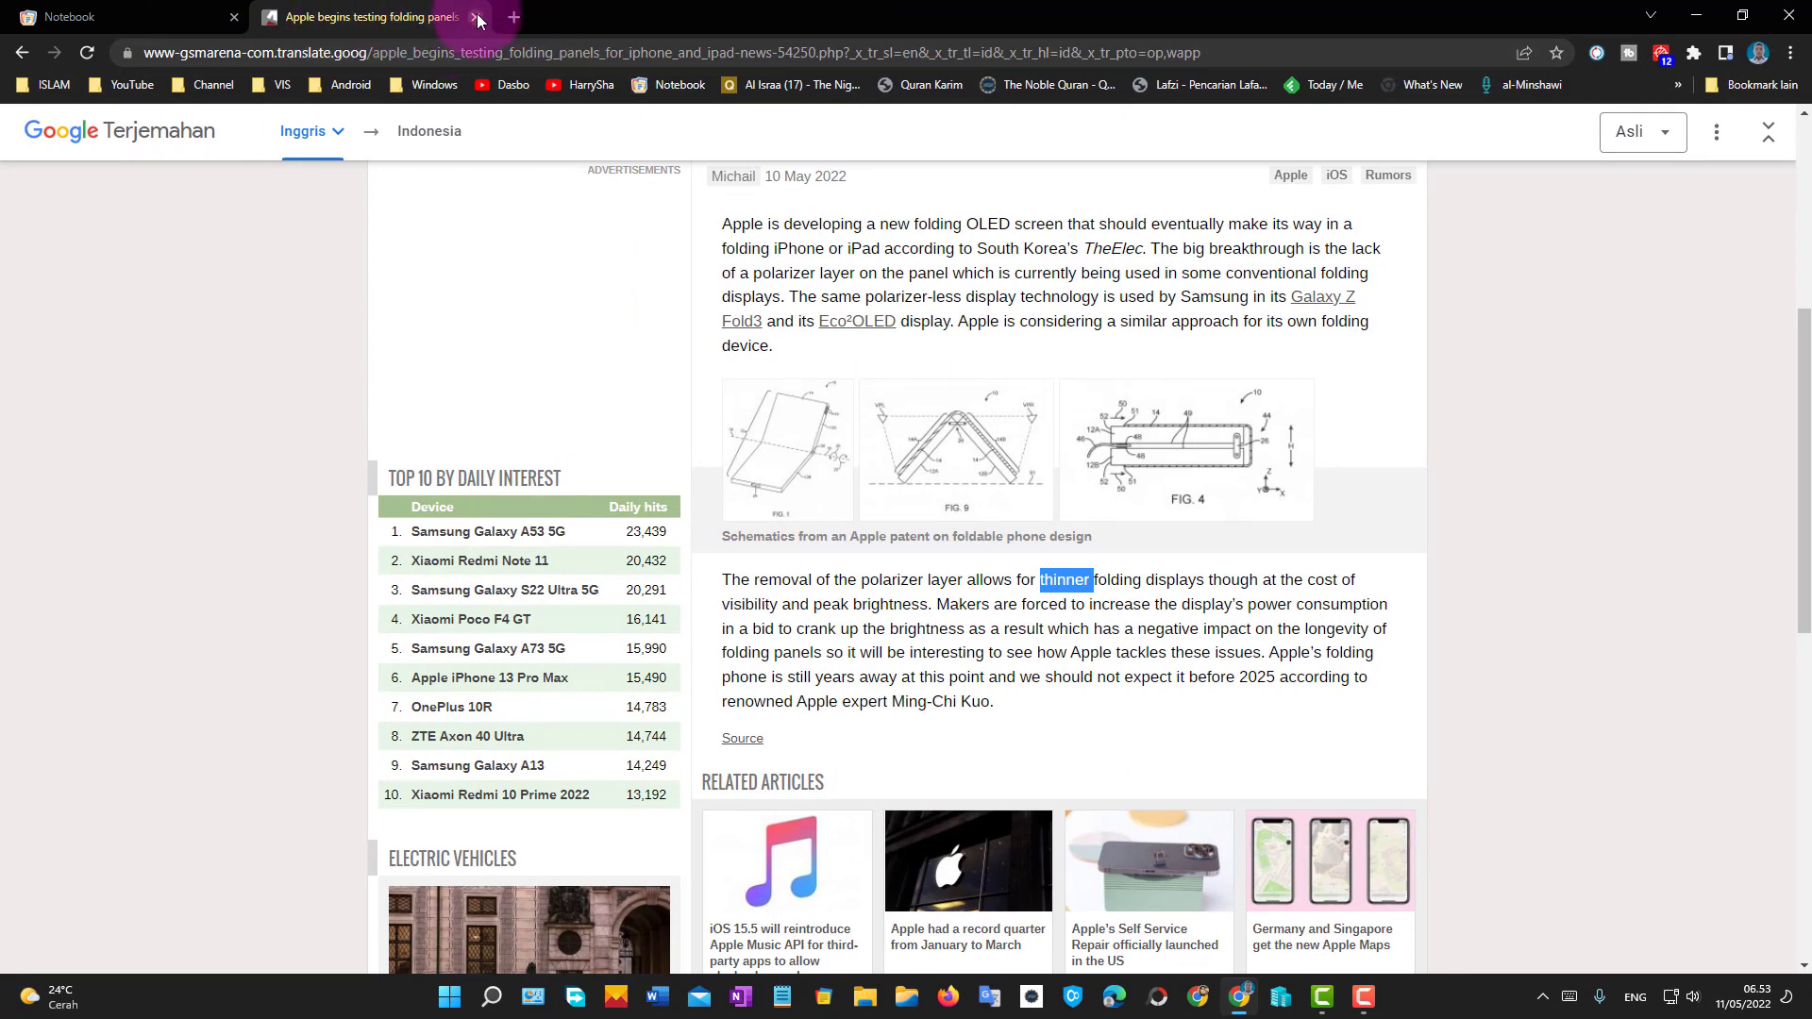
left_click(478, 19)
Reopen Google Translate from its desktop shortcut and return to the desktop.
left_click(1703, 9)
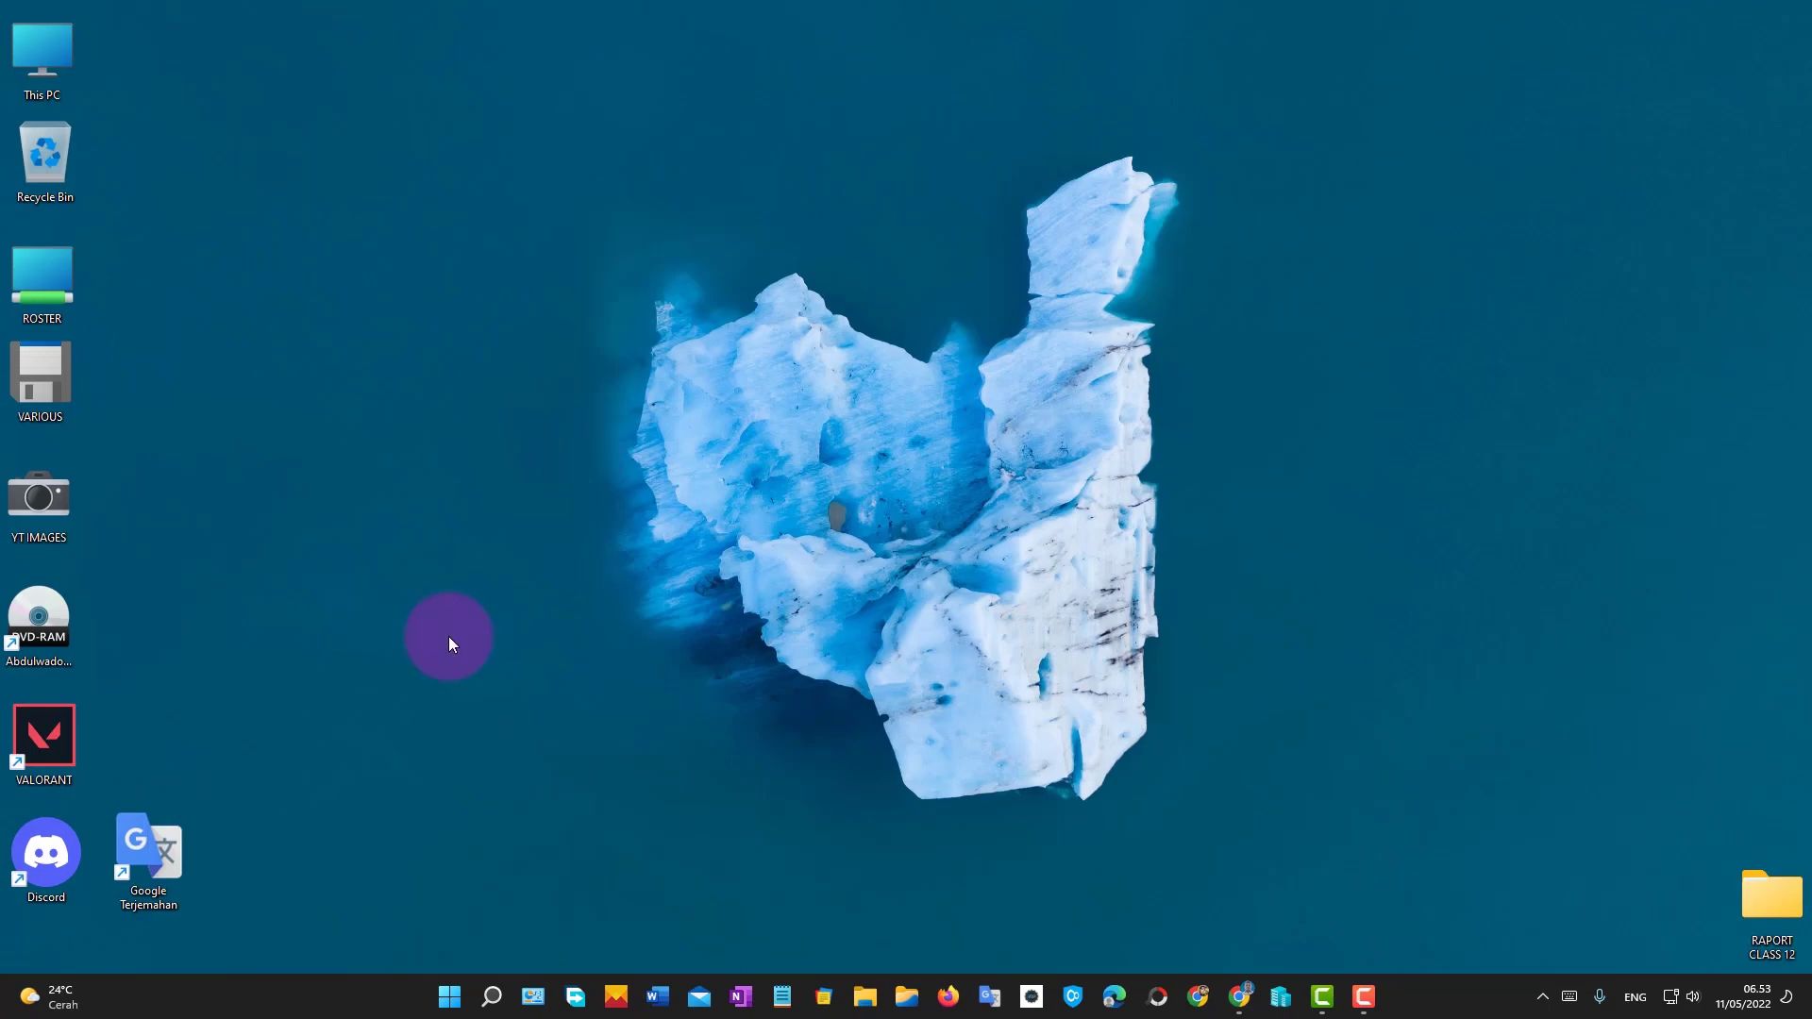
double_click(138, 858)
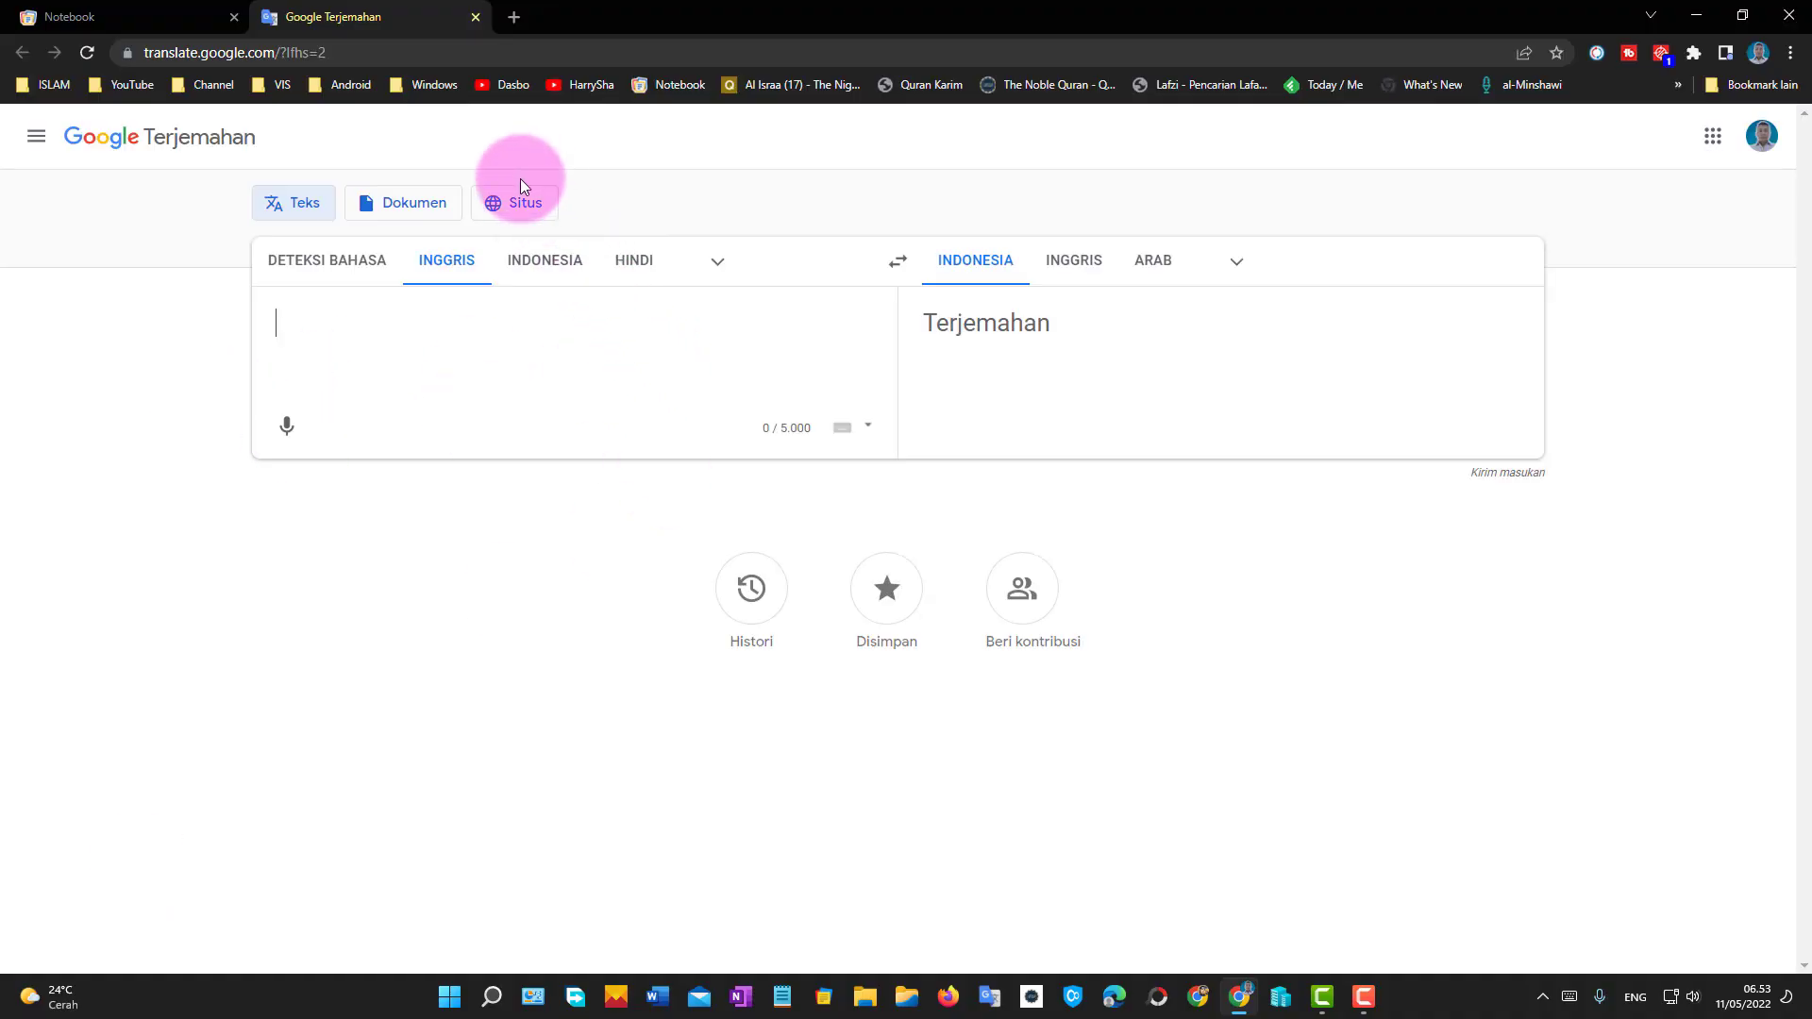
left_click(1694, 15)
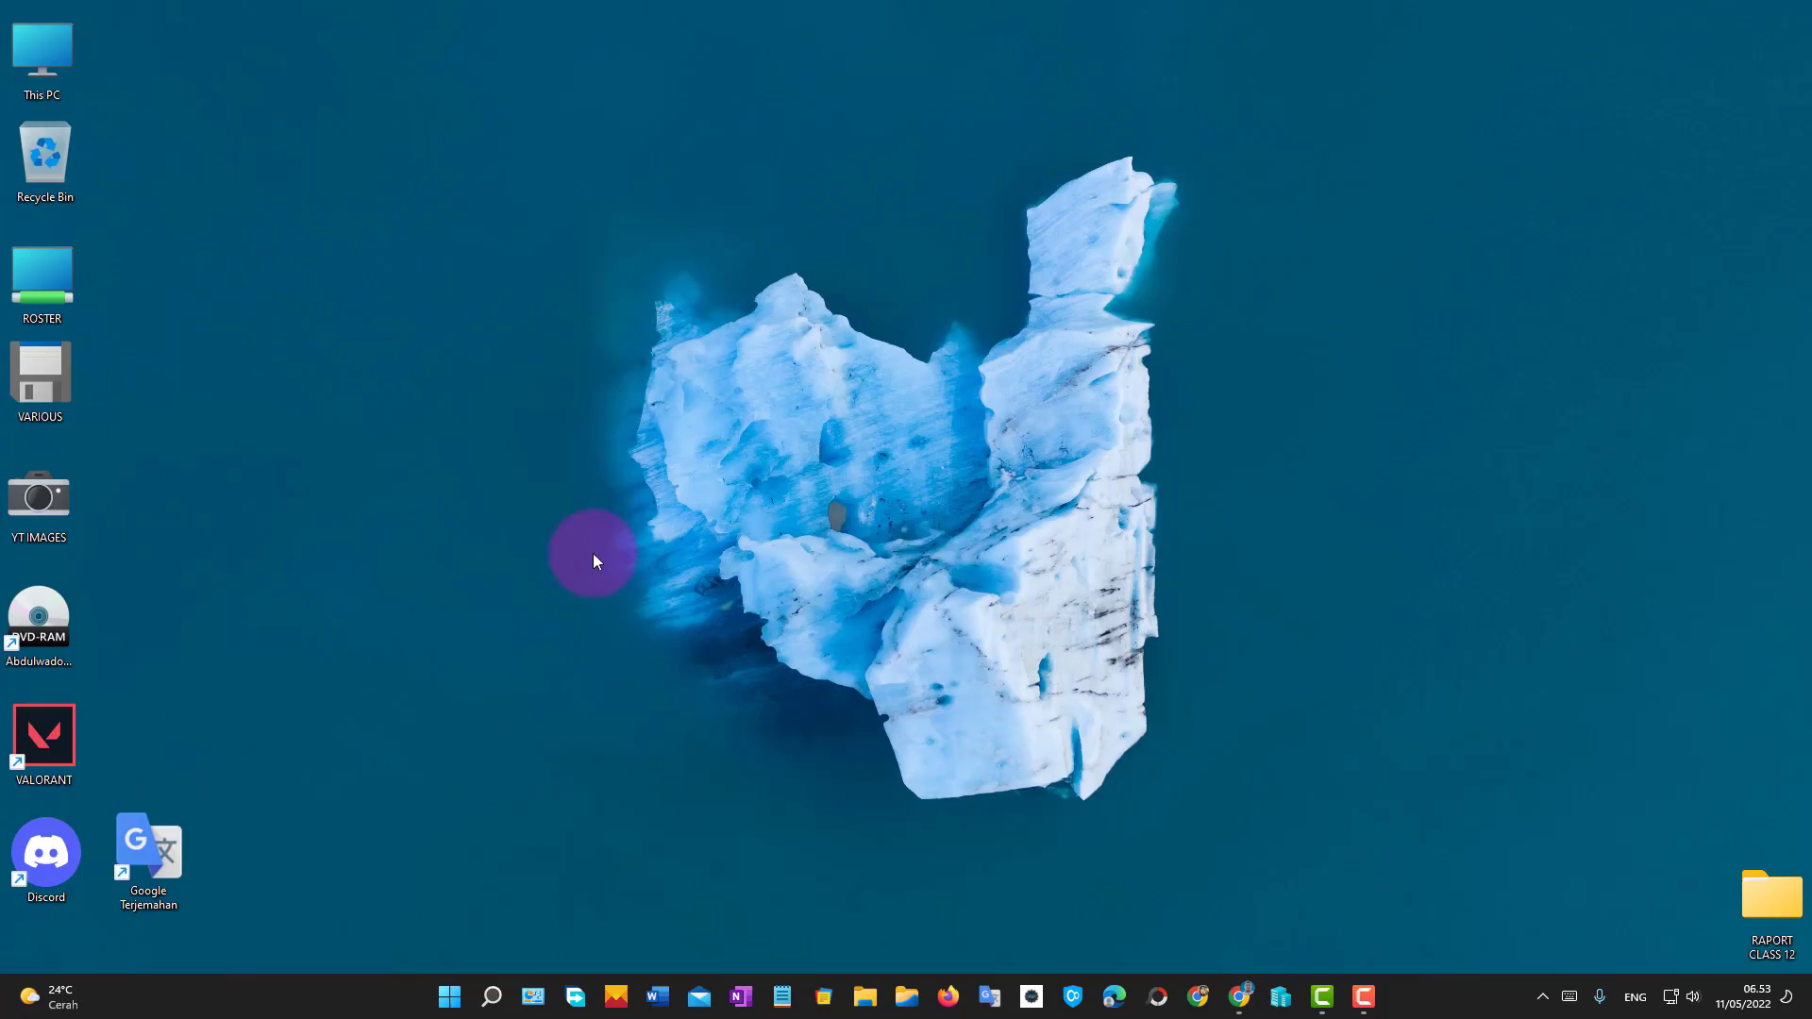
Delete the Google Terjemahan shortcut from the desktop, moving it to the Recycle Bin.
left_click(171, 861)
key("Delete")
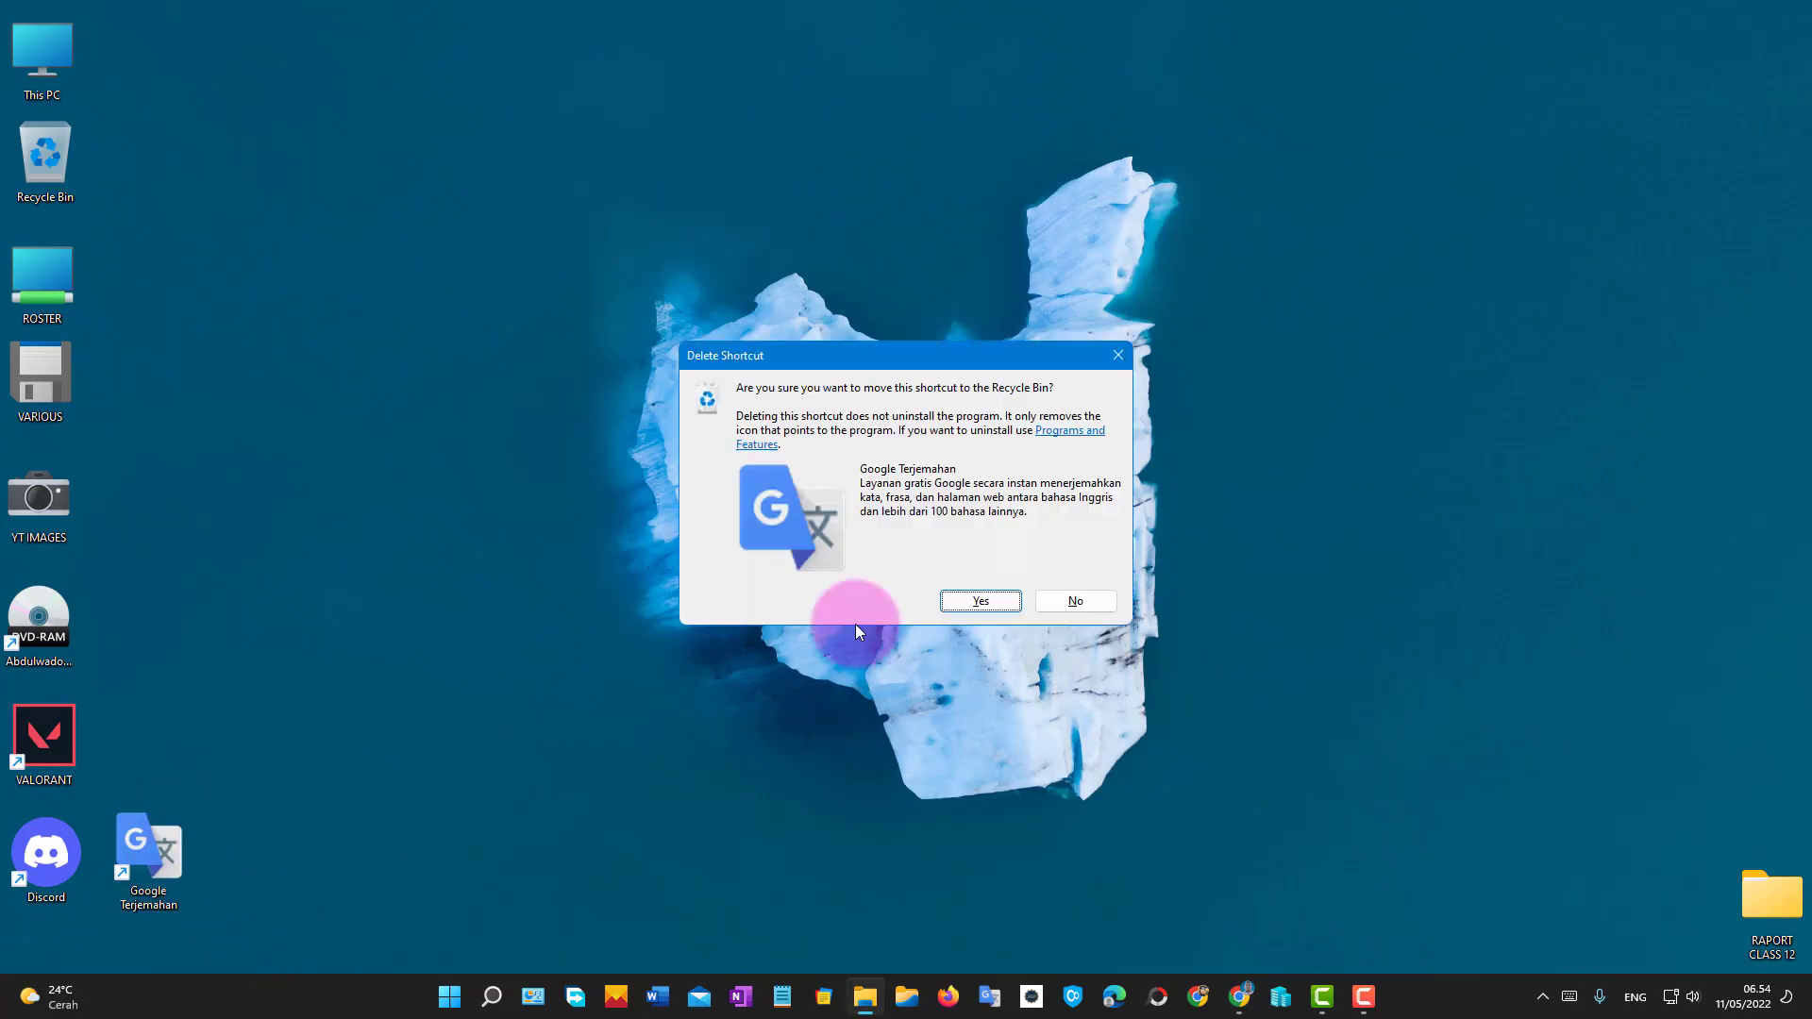
left_click(980, 600)
Create a desktop shortcut named Google Terjemahan for the open Google Translate page and place its icon beside Discord.
left_click(1243, 998)
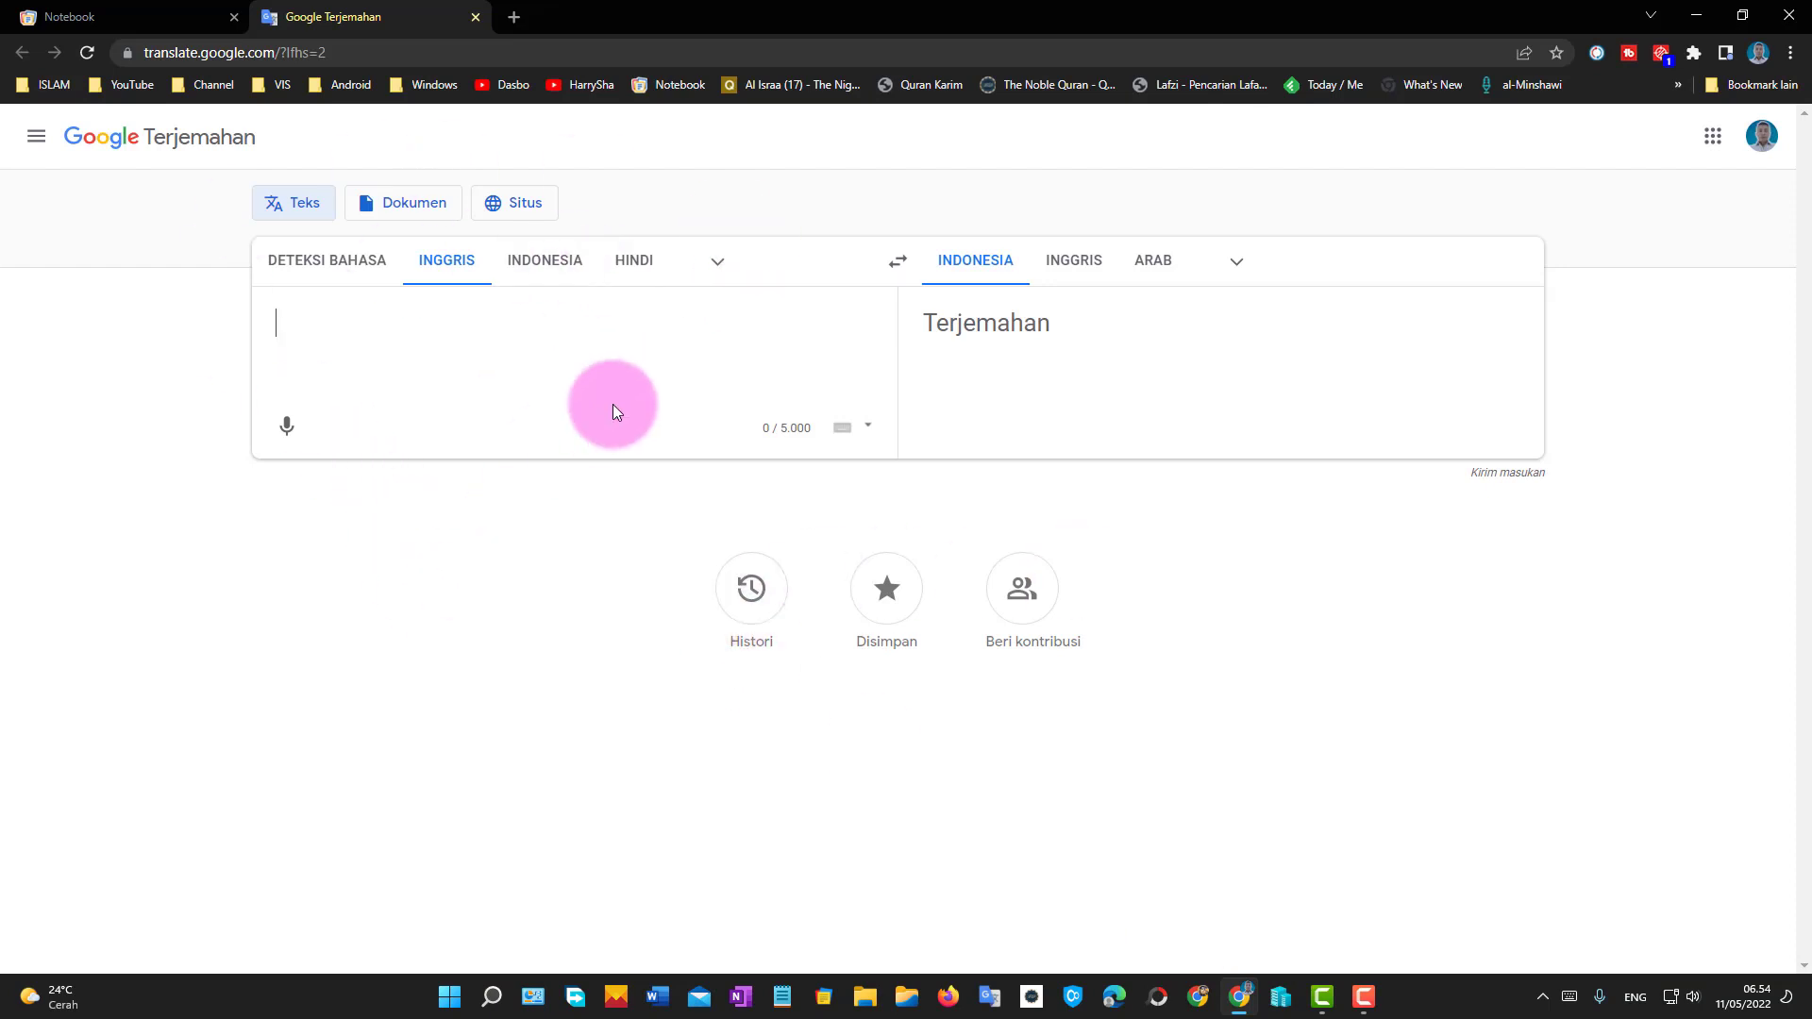
left_click(1789, 53)
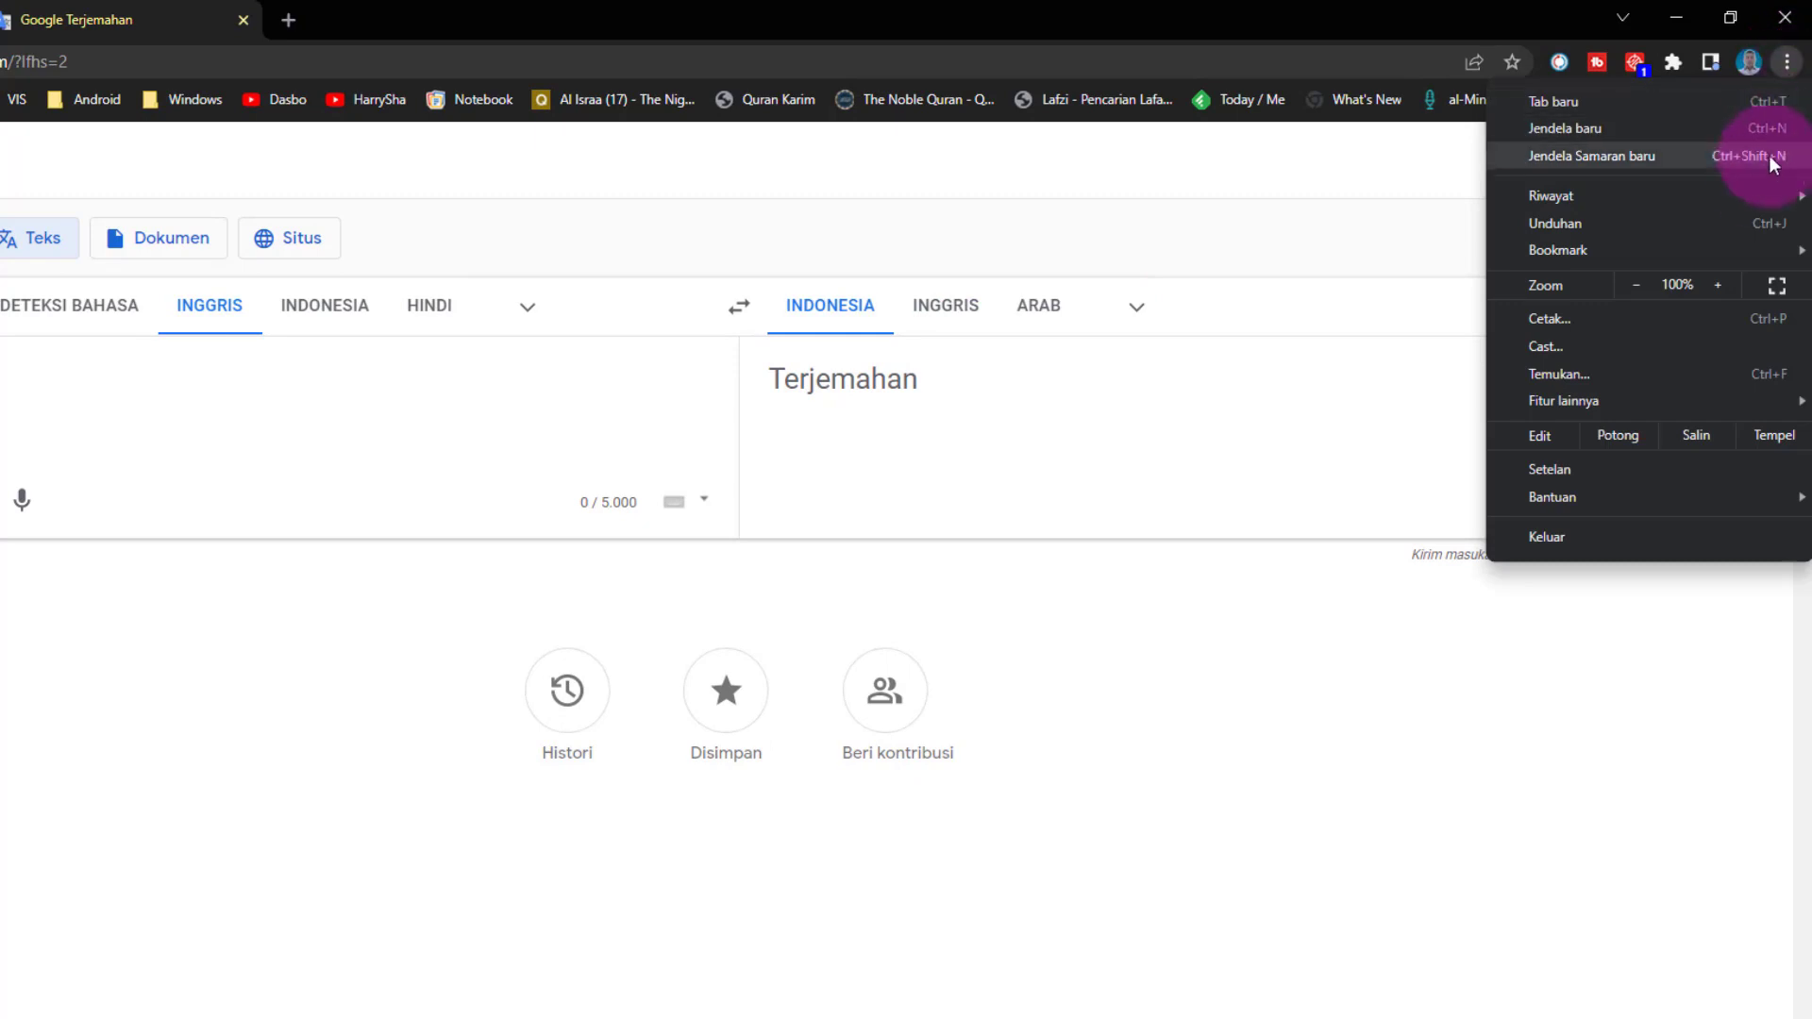
mouse_move(1649, 407)
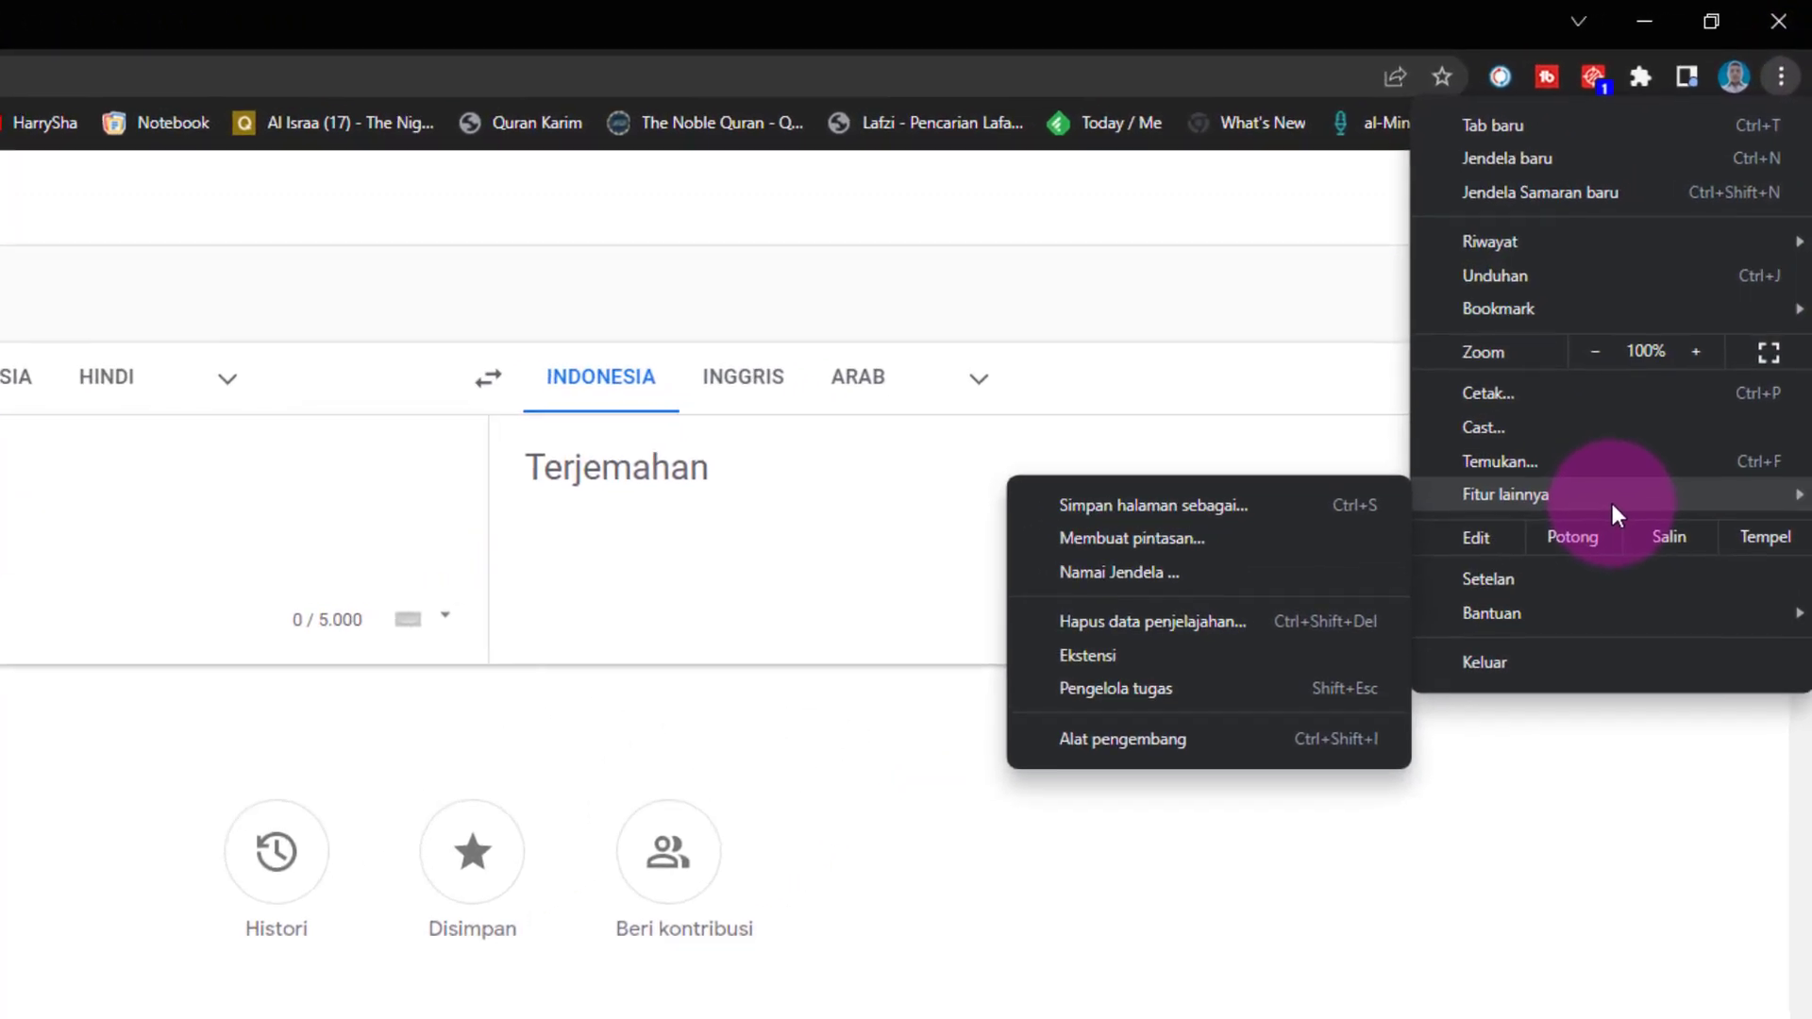
left_click(1240, 539)
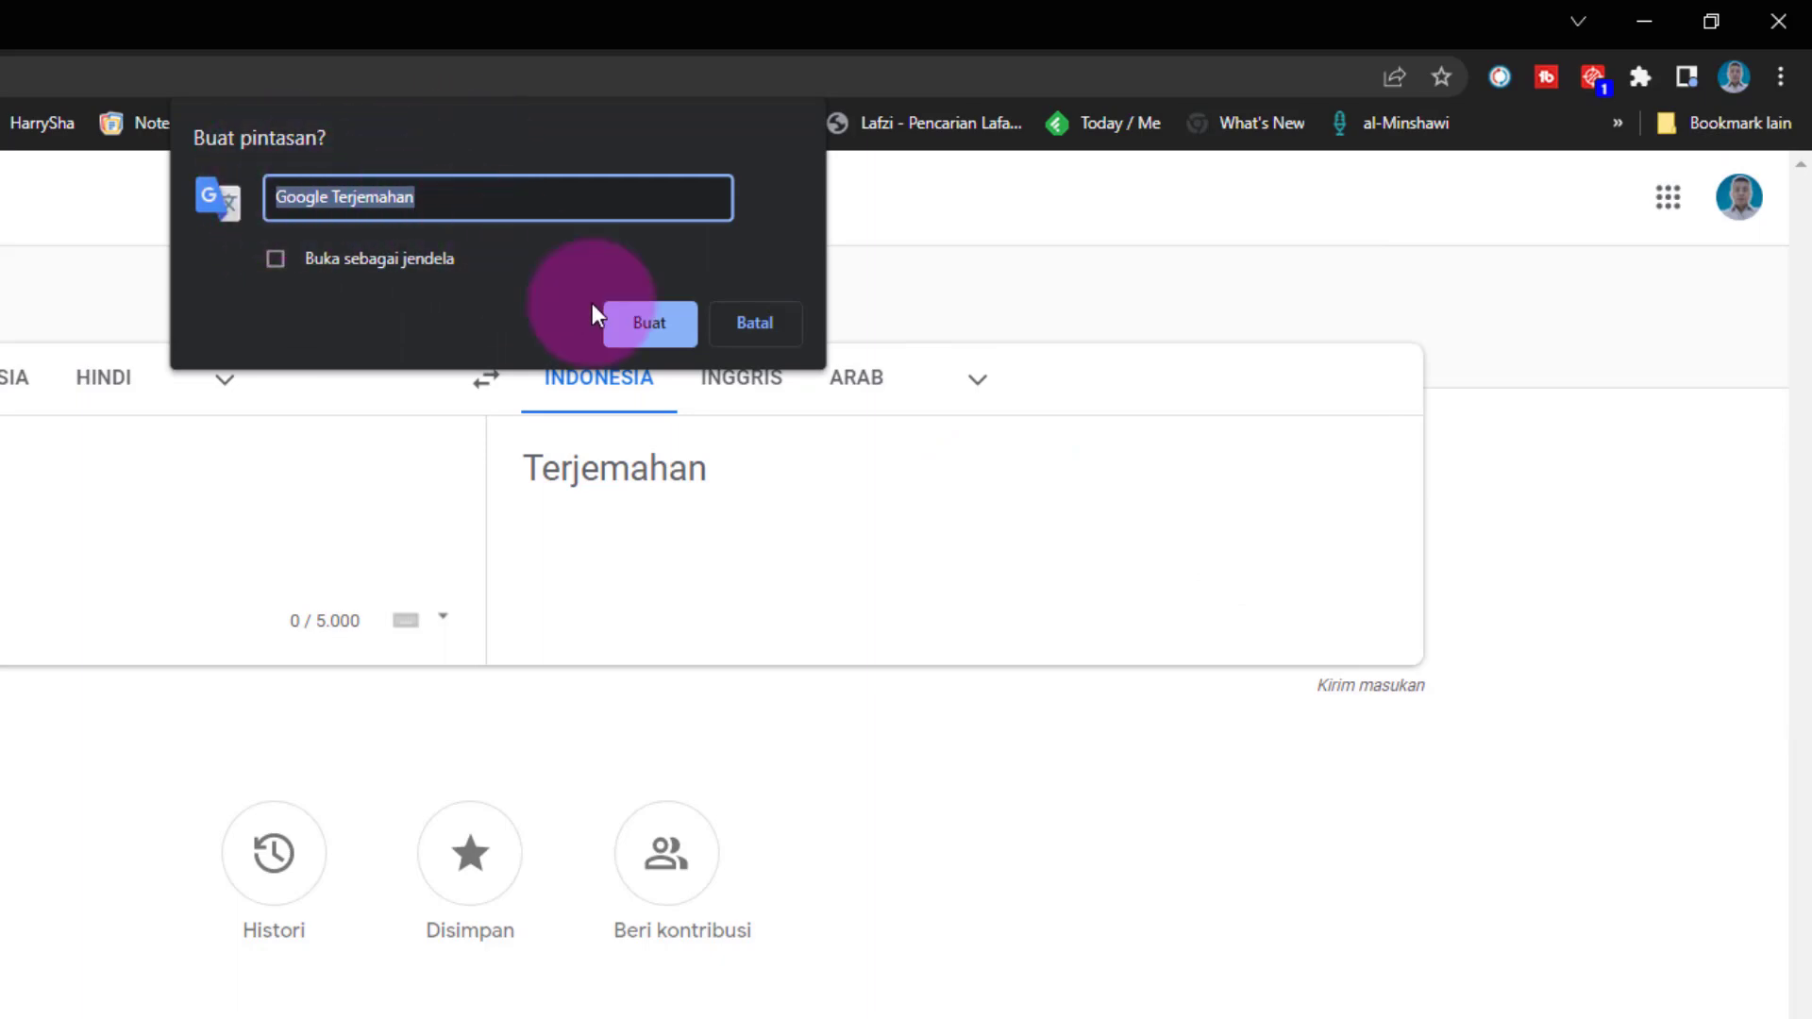
left_click(656, 326)
left_click(1644, 21)
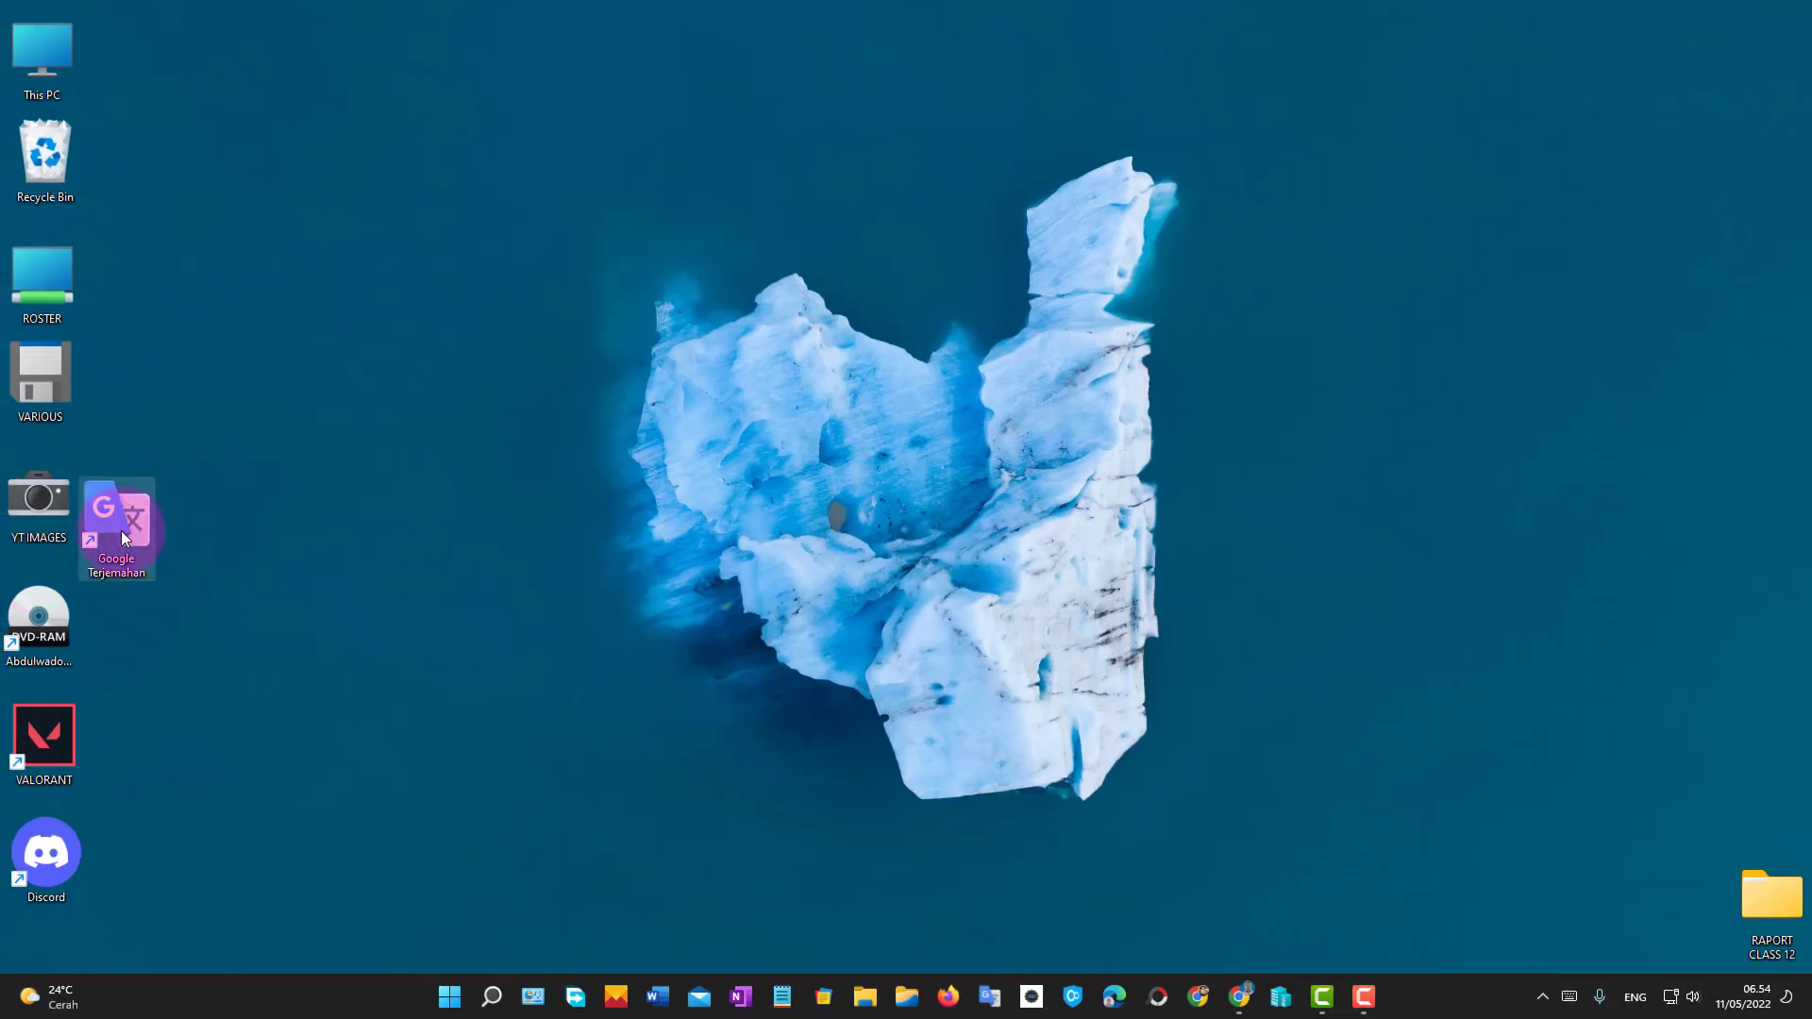
left_click_drag(123, 538, 192, 826)
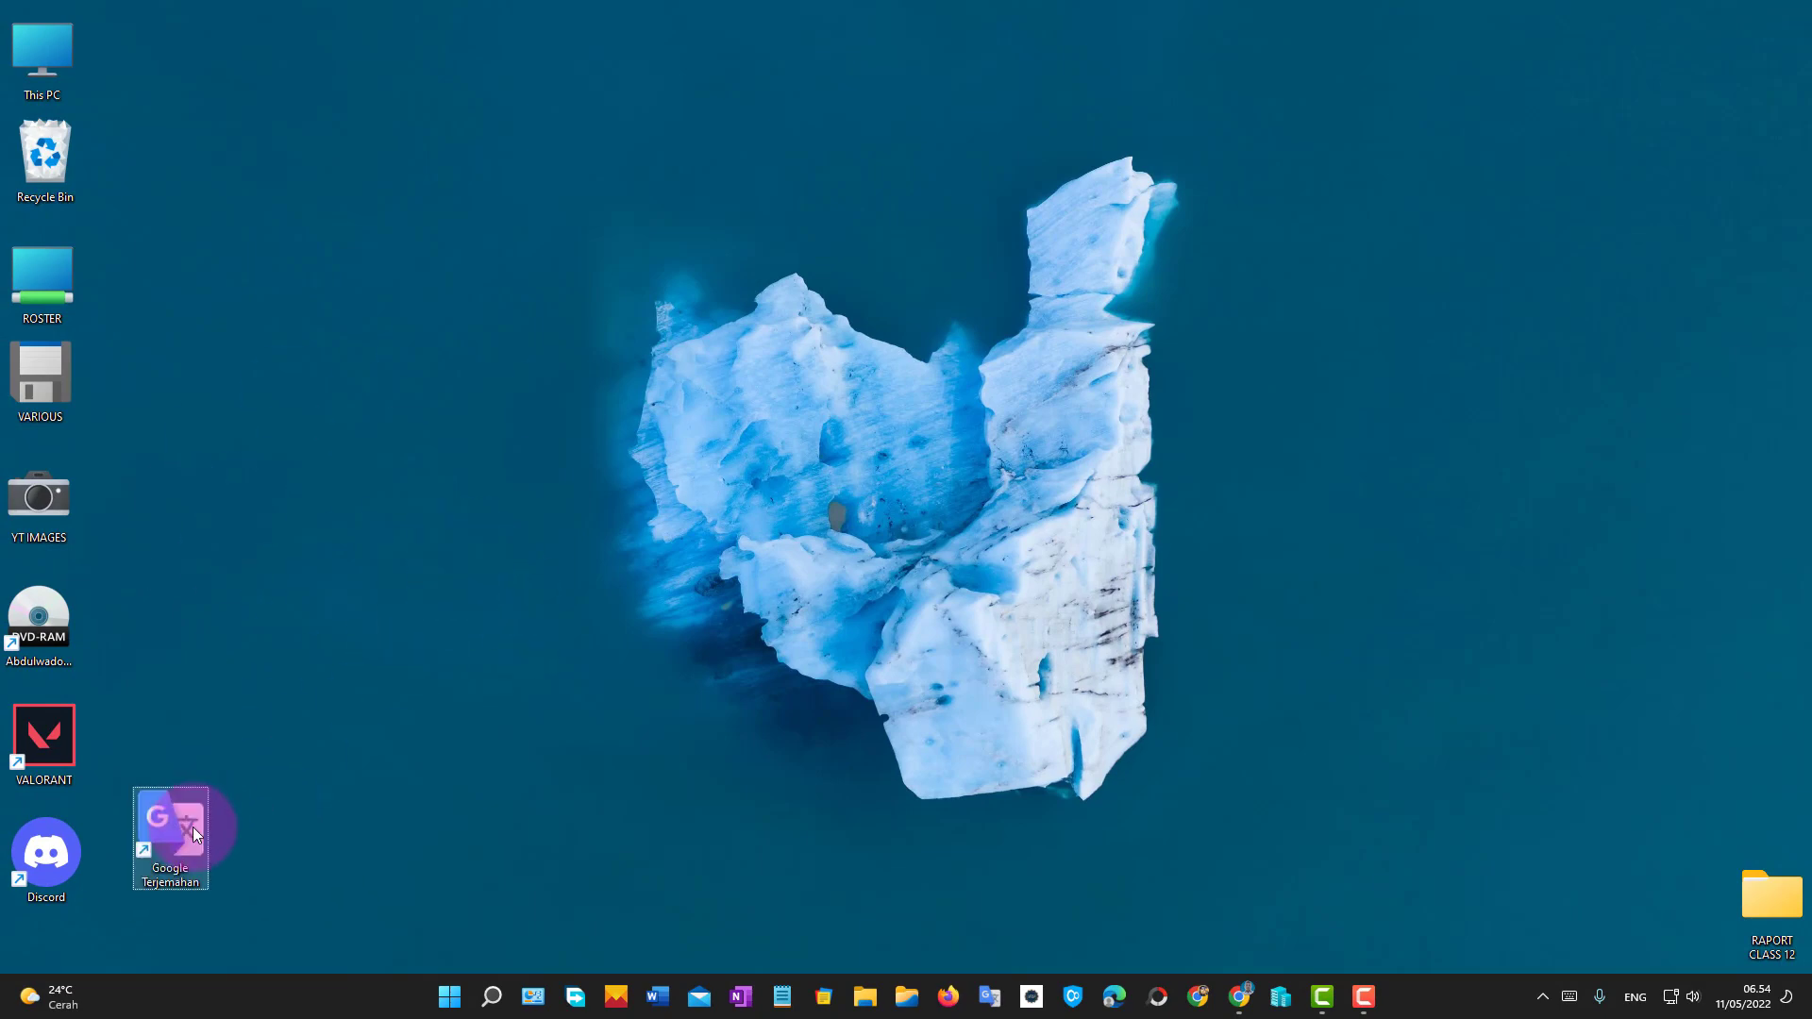